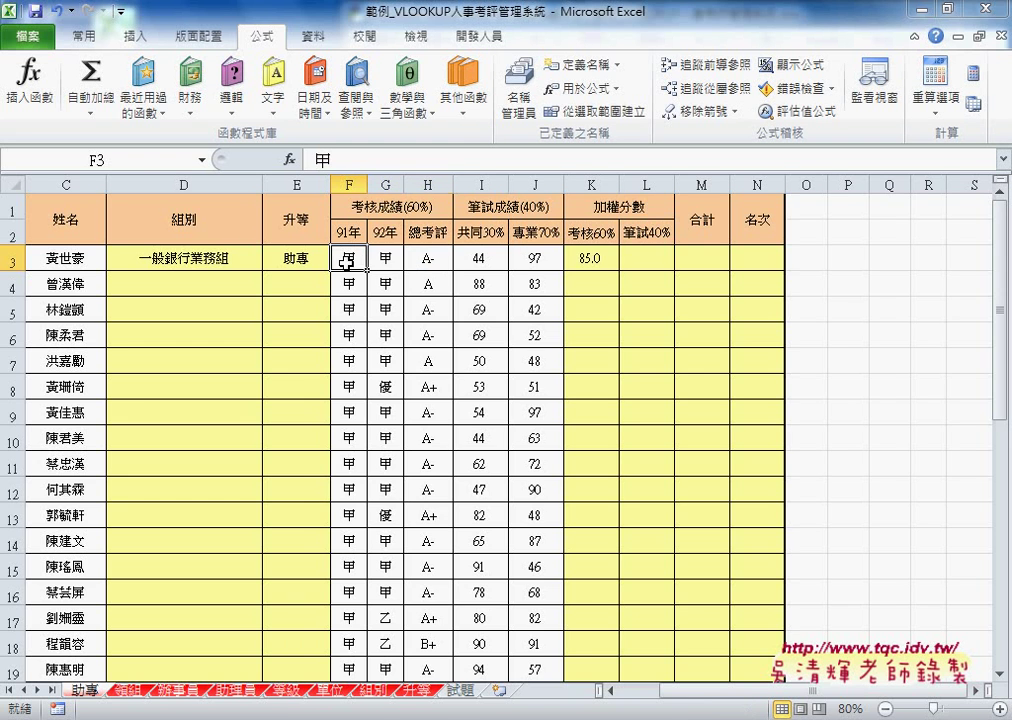
Step: Check the 考評 and 考績 grade tables on the 等級 sheet, then return to 助專
left_click(285, 690)
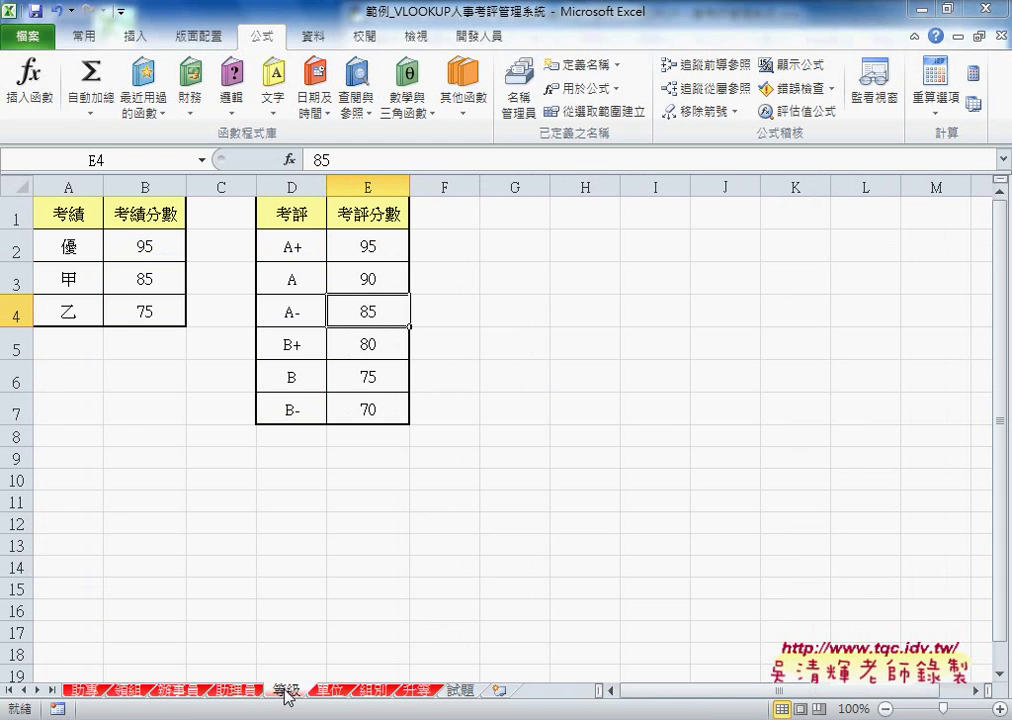
left_click(285, 218)
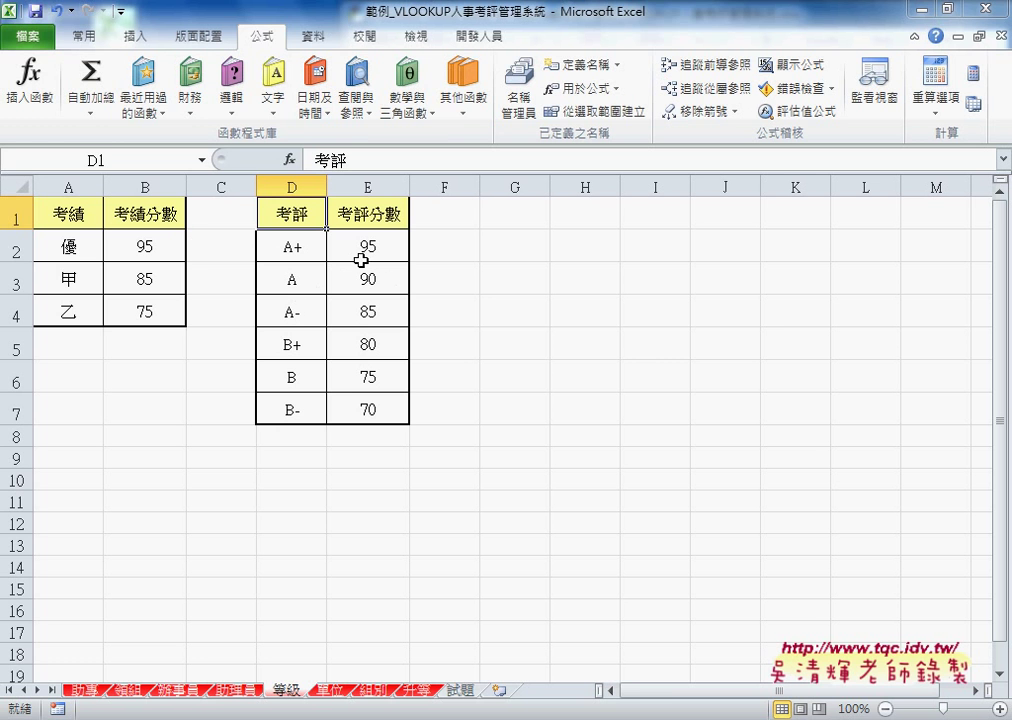
left_click_drag(74, 241, 116, 298)
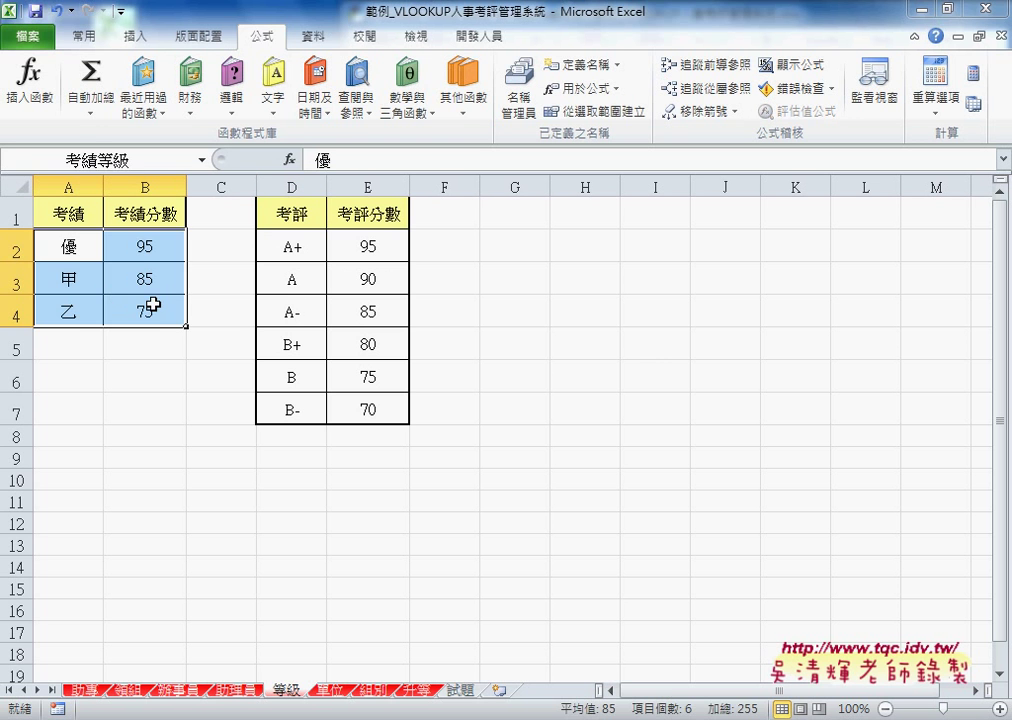
left_click(146, 277)
left_click(373, 314)
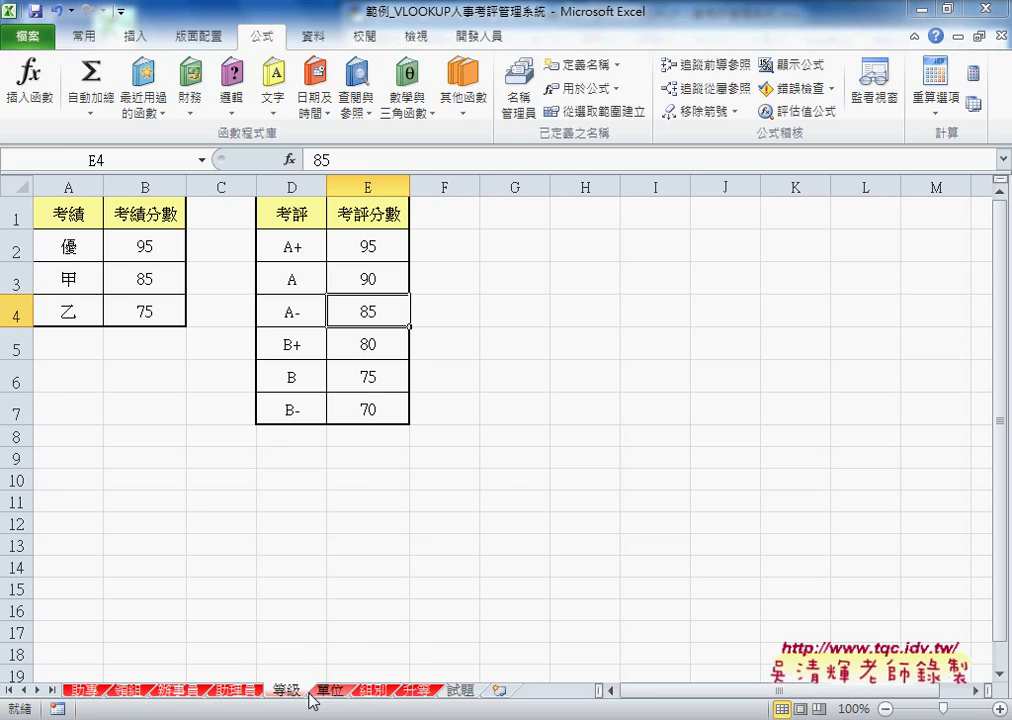
left_click(95, 690)
Step: Clear the fixed 85 from K3 and start a VLOOKUP with F3 as the lookup value
left_click(610, 258)
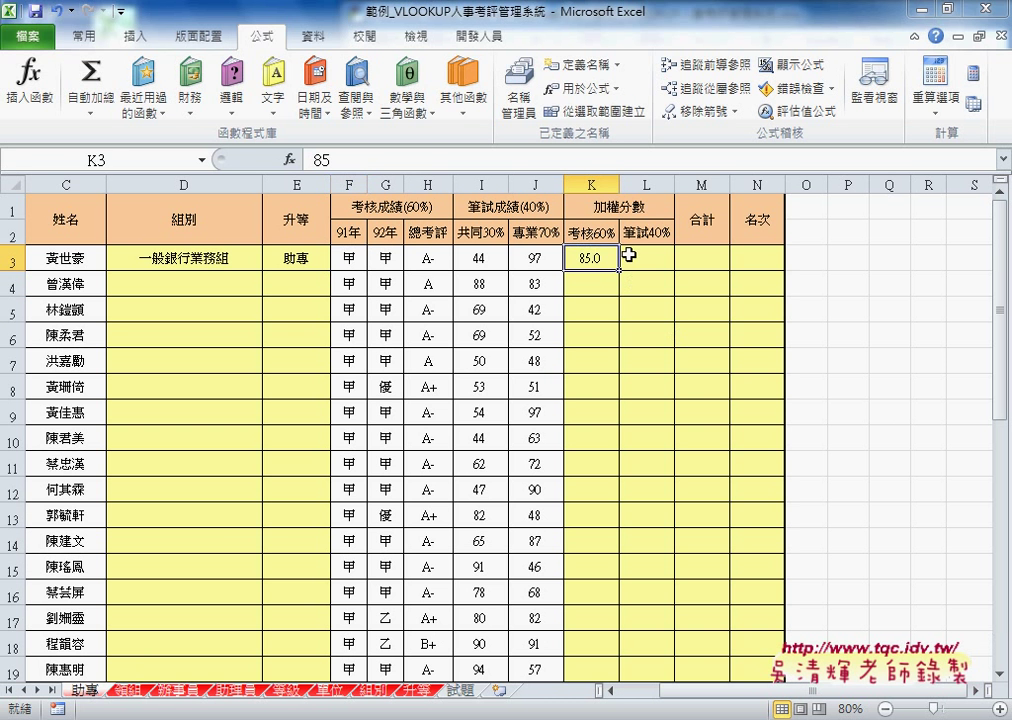
double_click(320, 160)
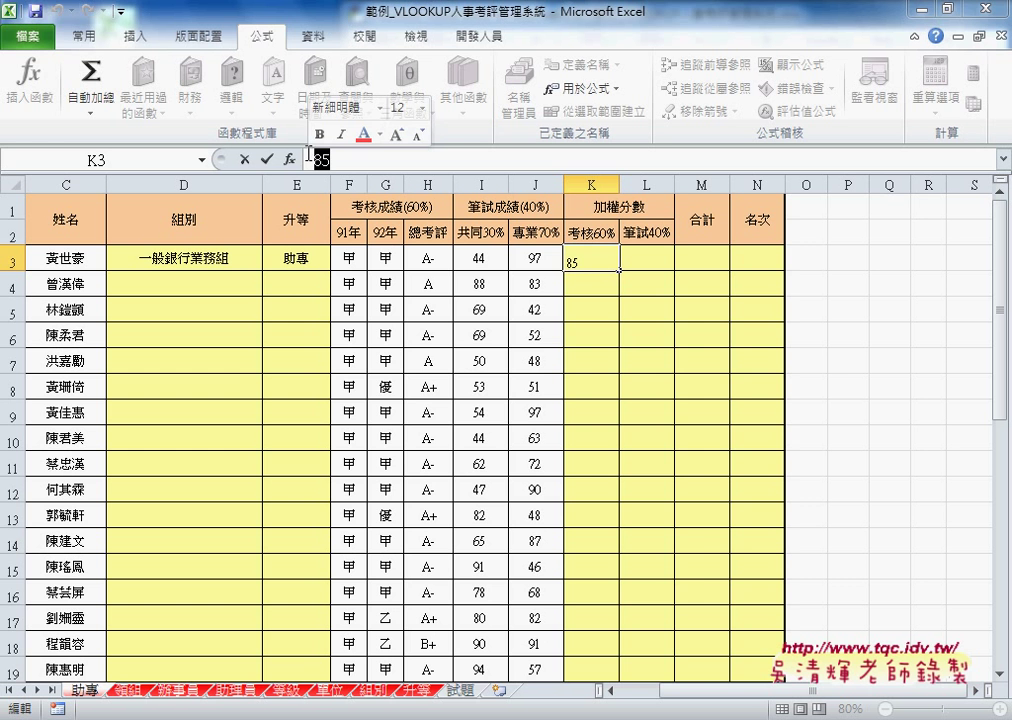
key("BackSpace")
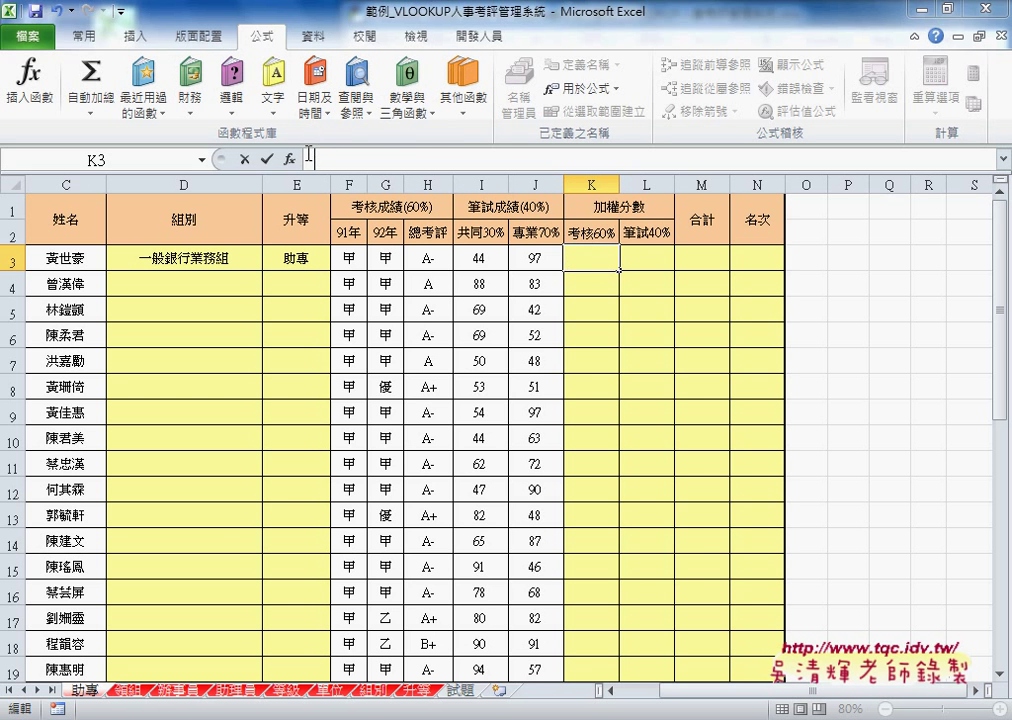
left_click(289, 159)
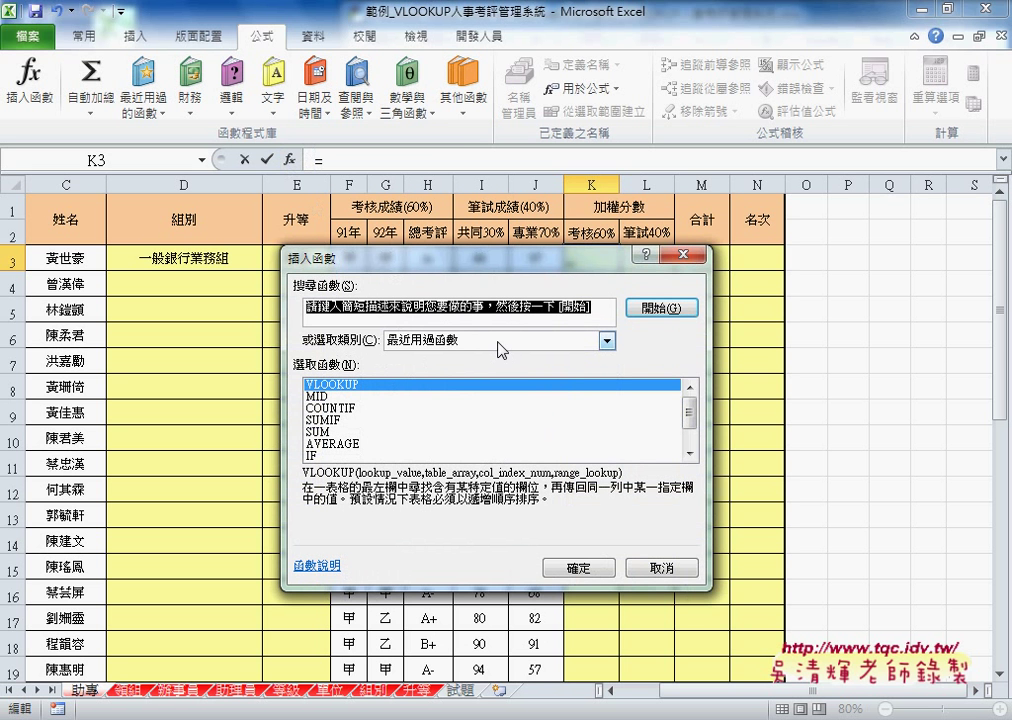
left_click_drag(400, 257, 354, 339)
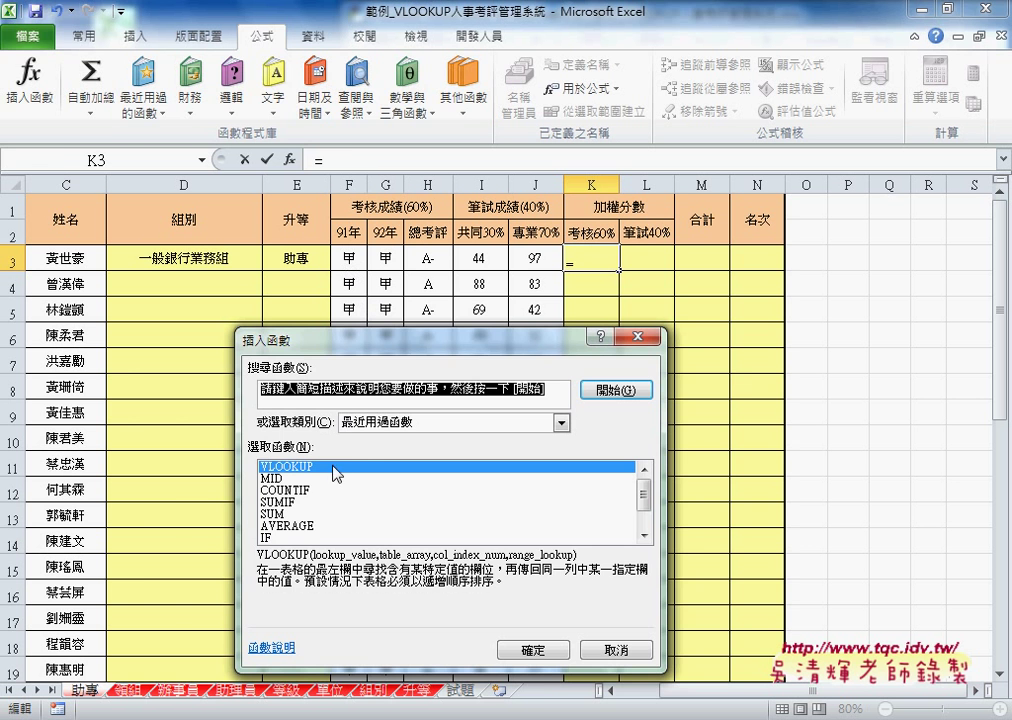
double_click(425, 466)
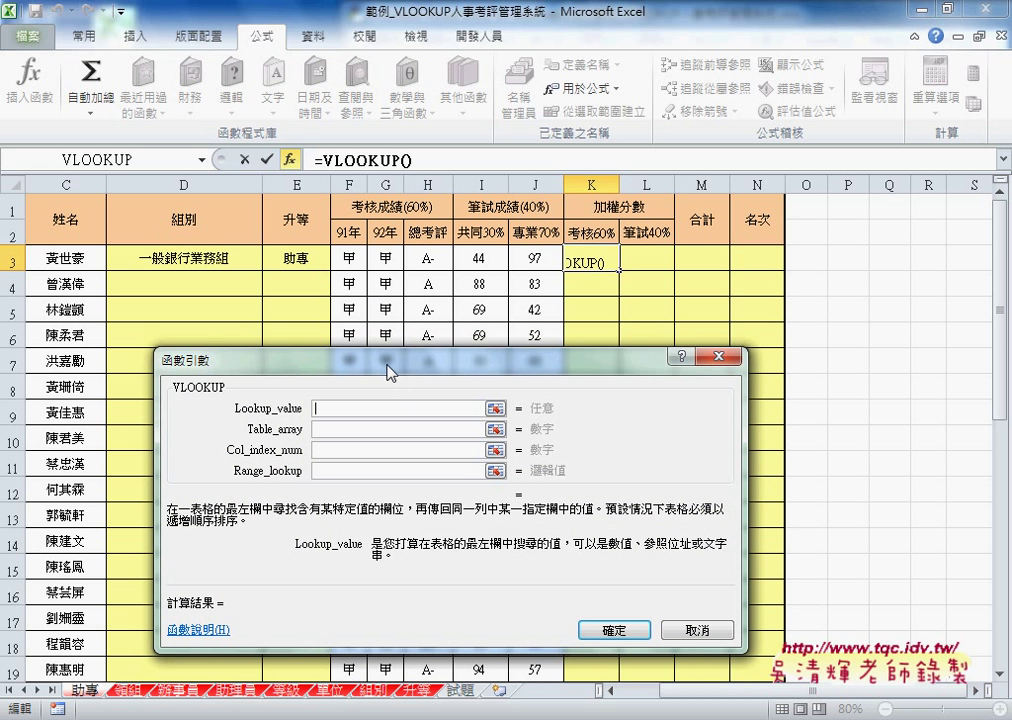
left_click(346, 256)
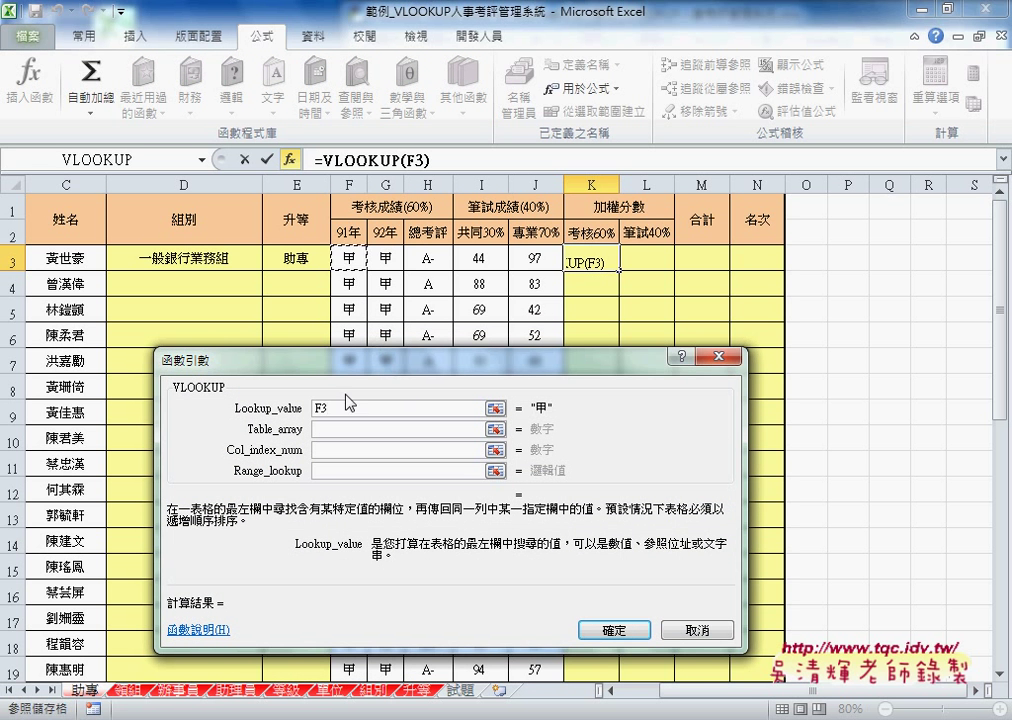
left_click(338, 429)
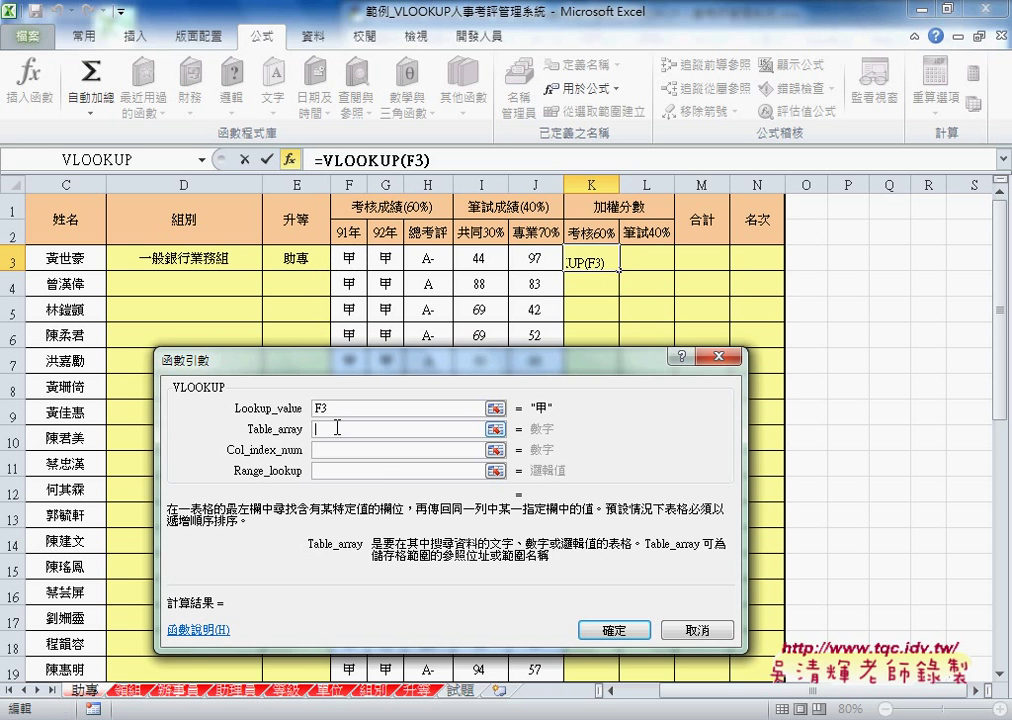
Step: Set the lookup table to 考績等級, column 2 and exact match 0, and confirm
key("F3")
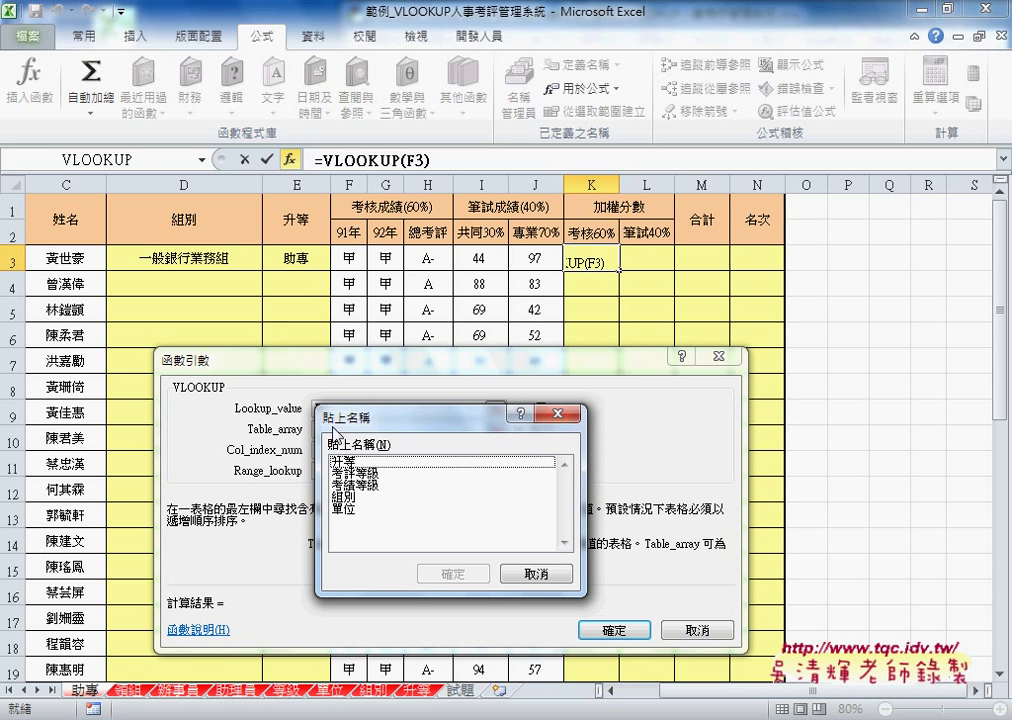
left_click(369, 474)
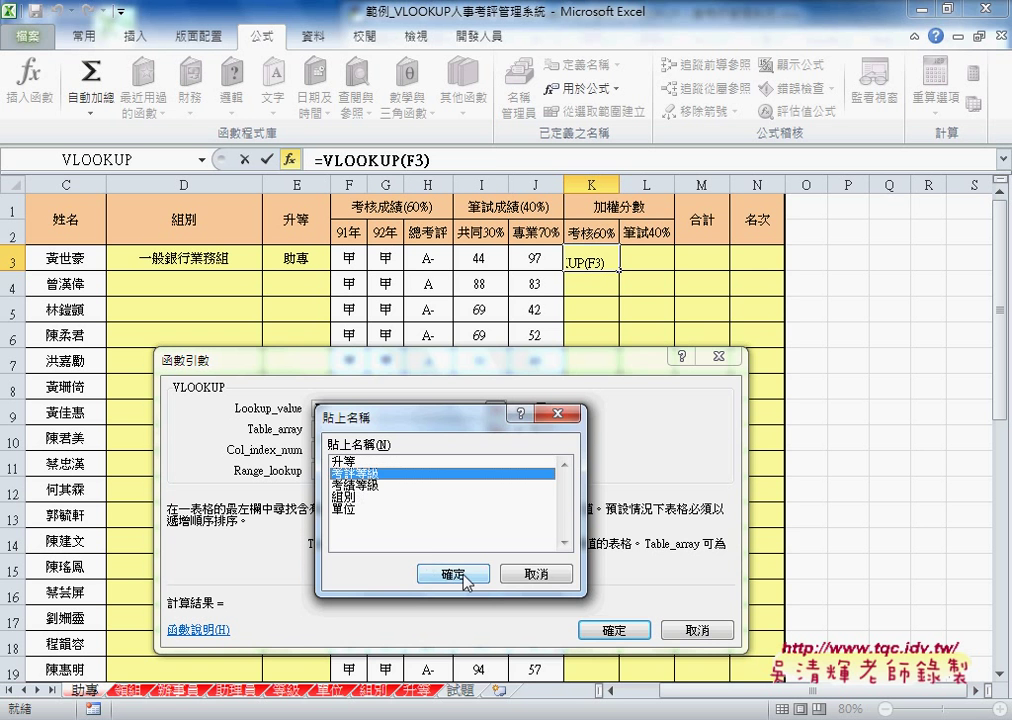
left_click(455, 574)
double_click(362, 430)
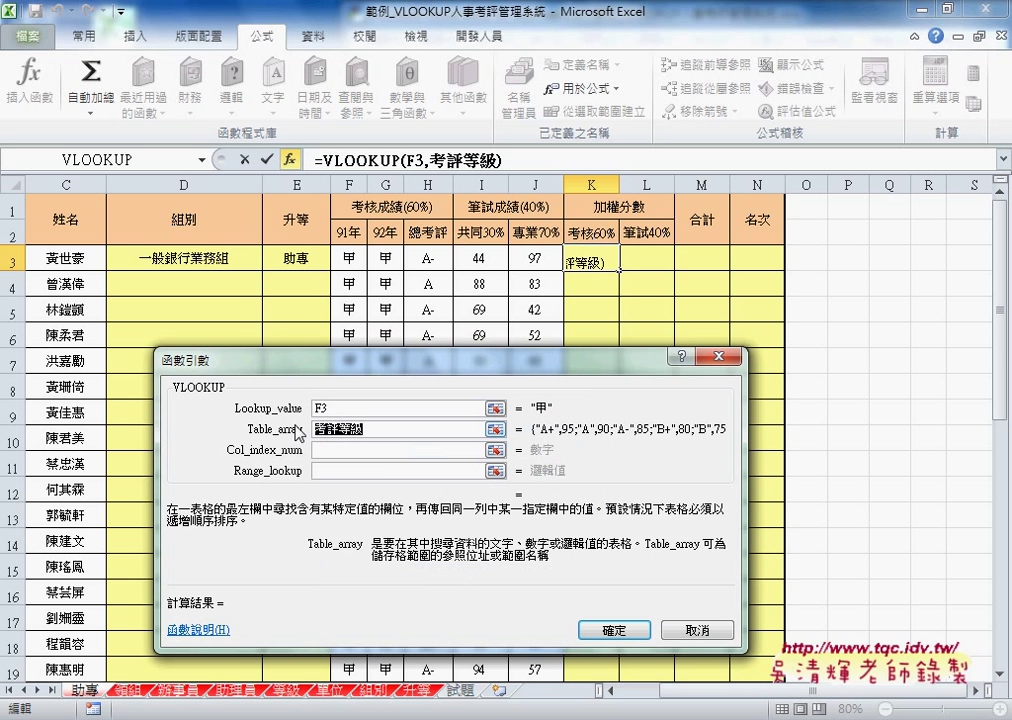
key("BackSpace")
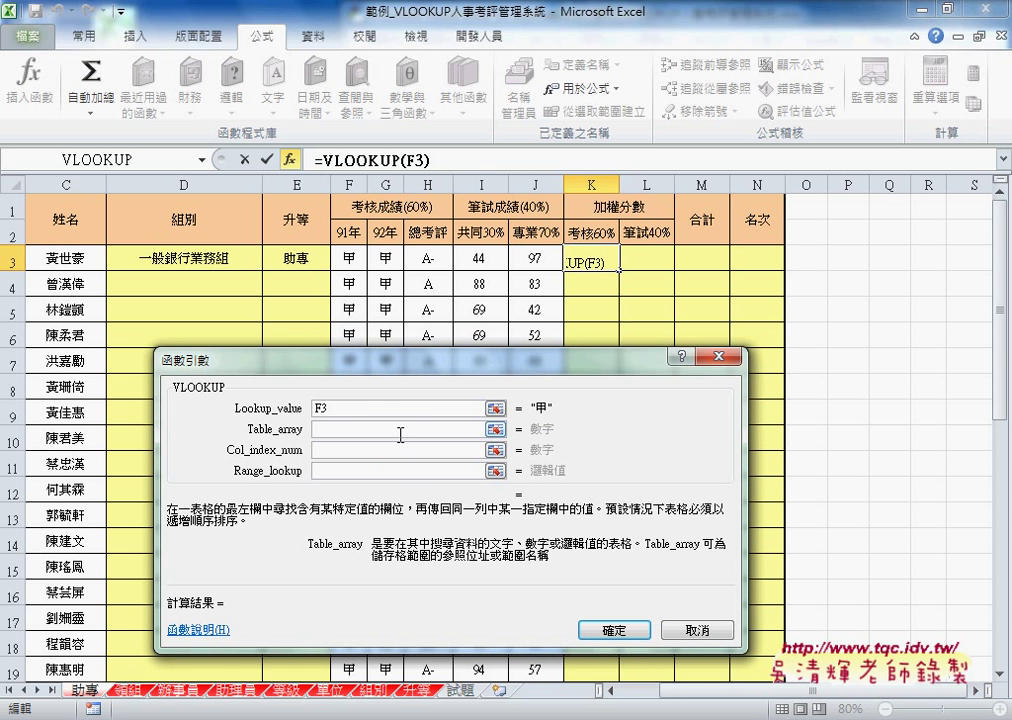
key("F3")
left_click(368, 485)
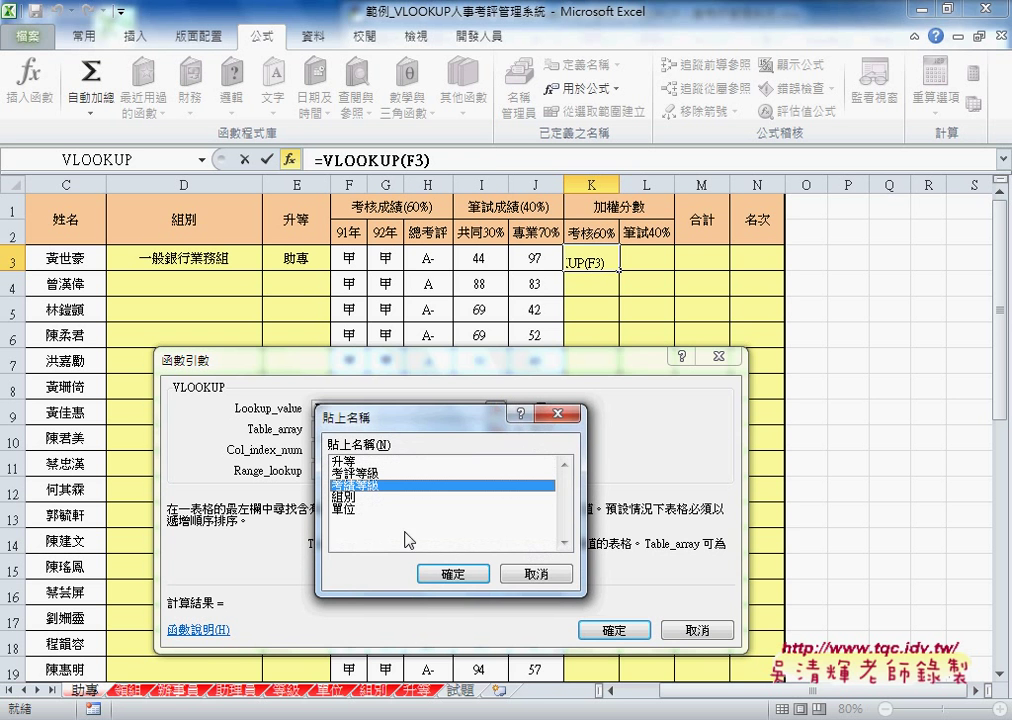
left_click(472, 581)
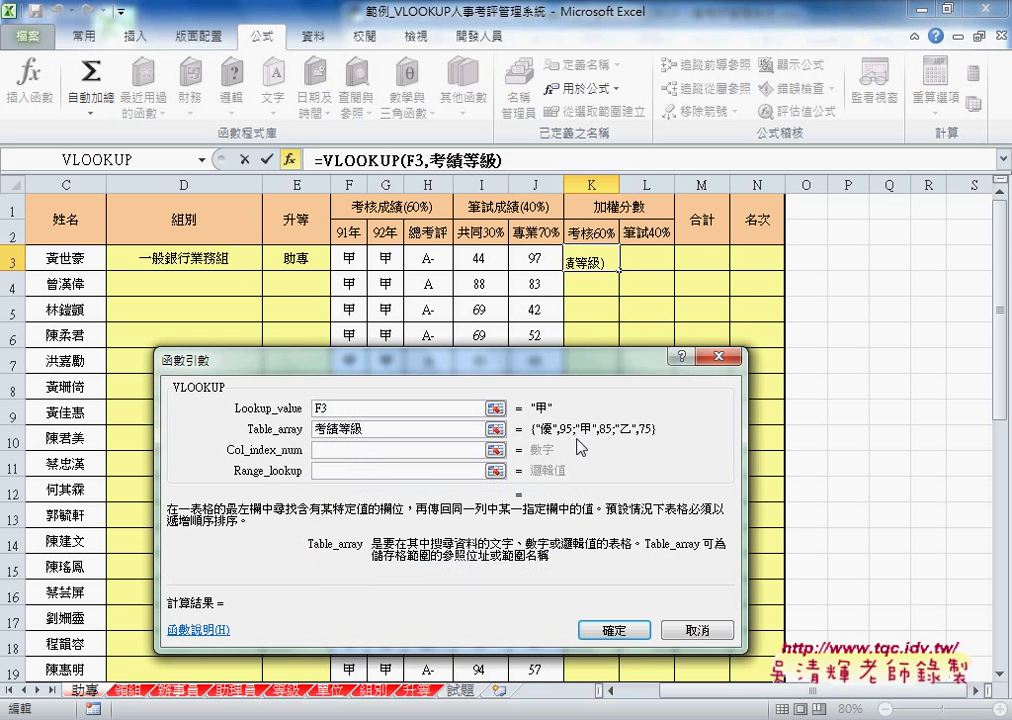
left_click(339, 450)
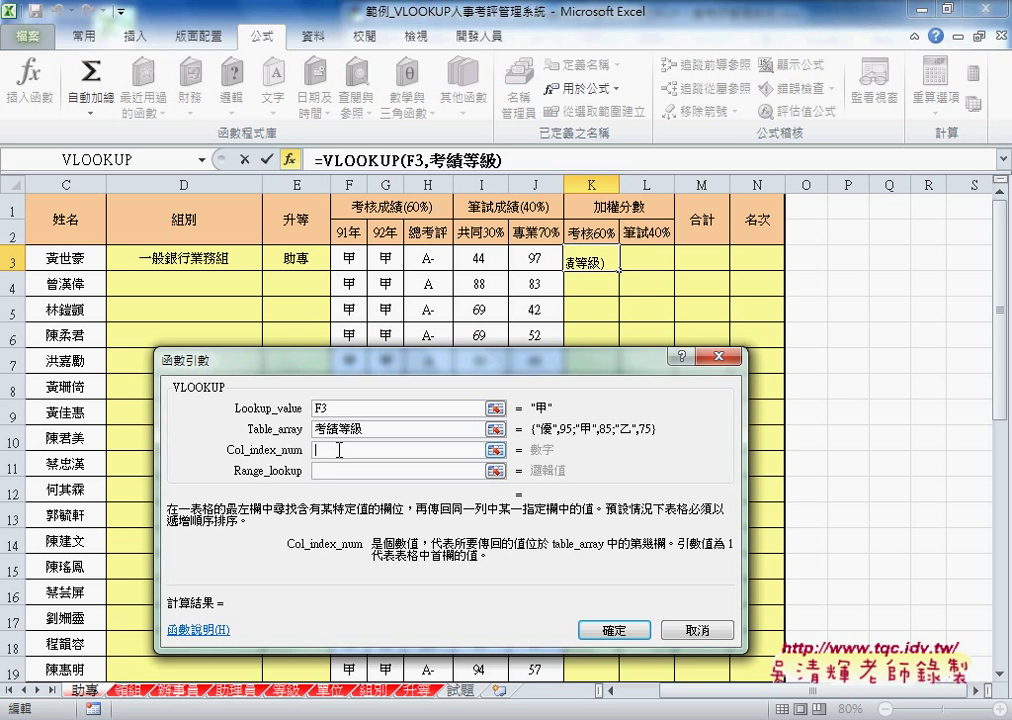
type("2")
left_click(335, 470)
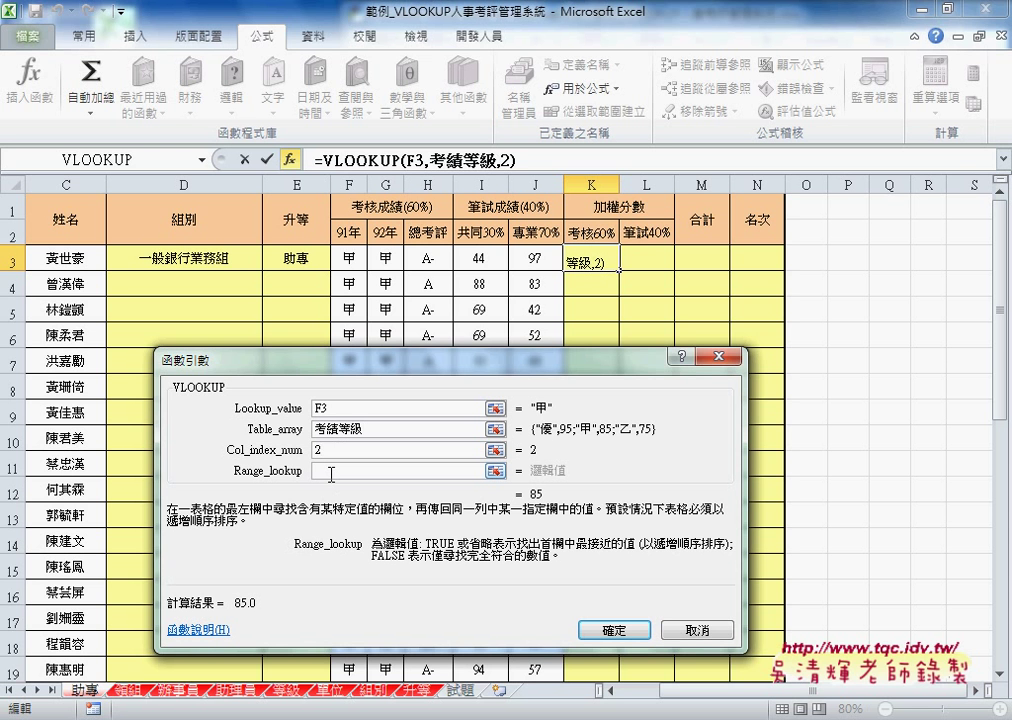
type("0")
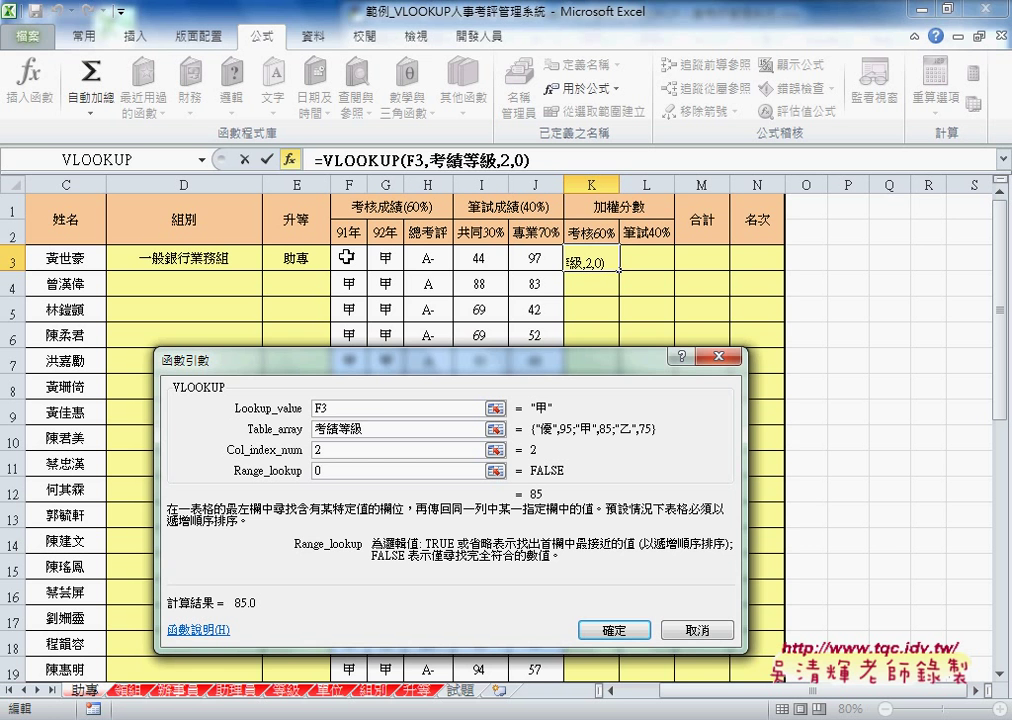
left_click(614, 630)
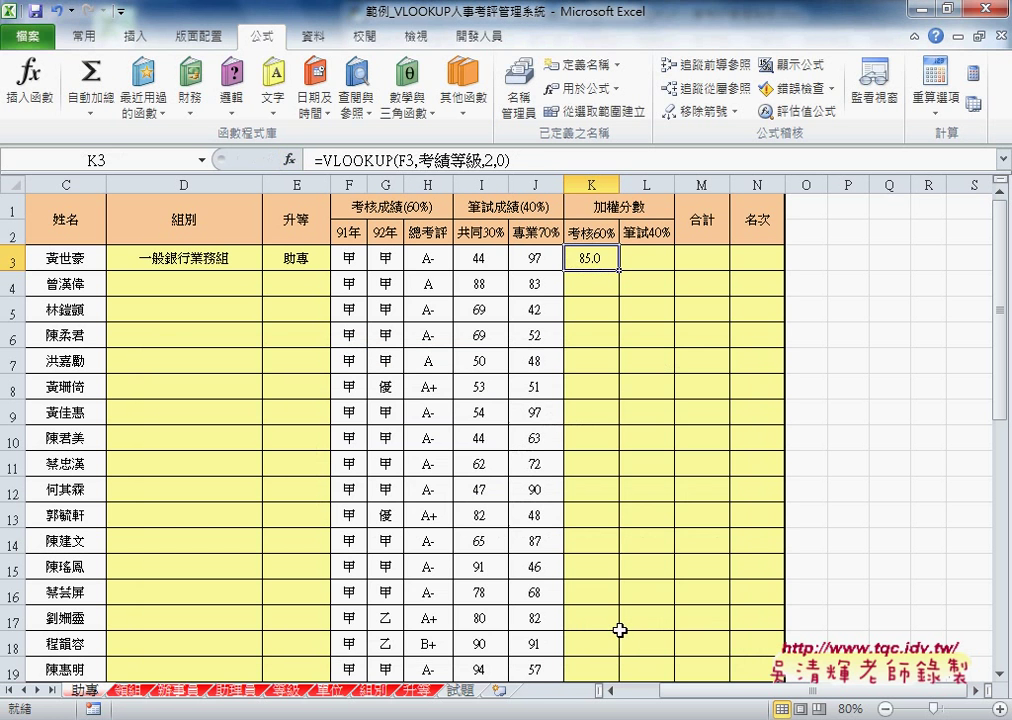
Step: Cut the VLOOKUP portion out of K3's formula
left_click(525, 160)
left_click_drag(512, 161, 318, 161)
key("ctrl+c")
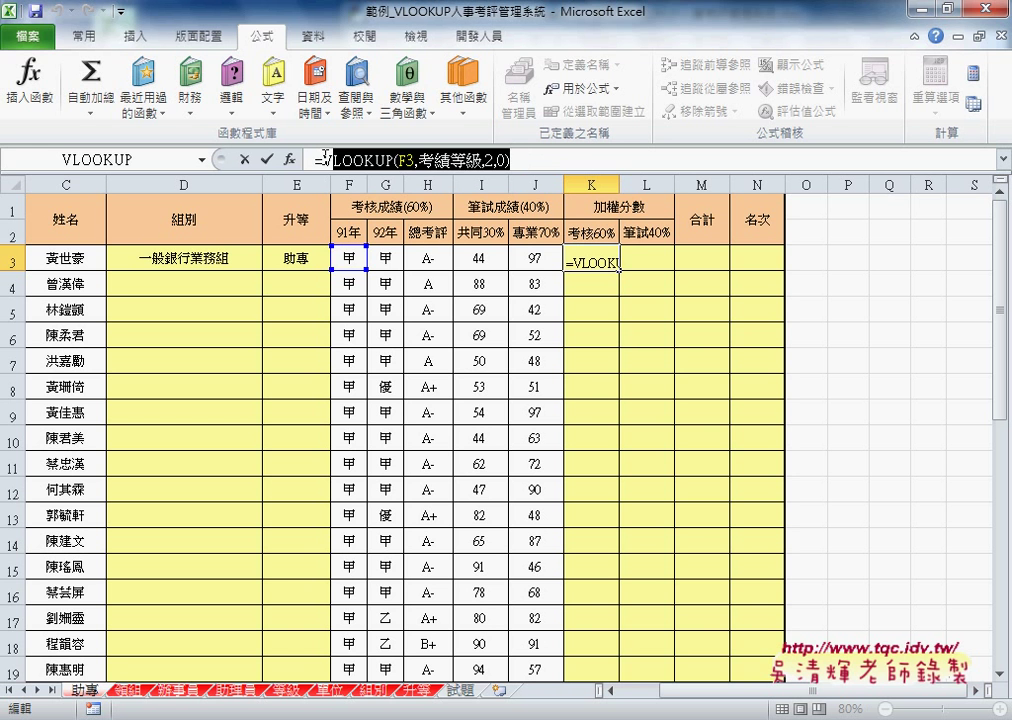
right_click(358, 162)
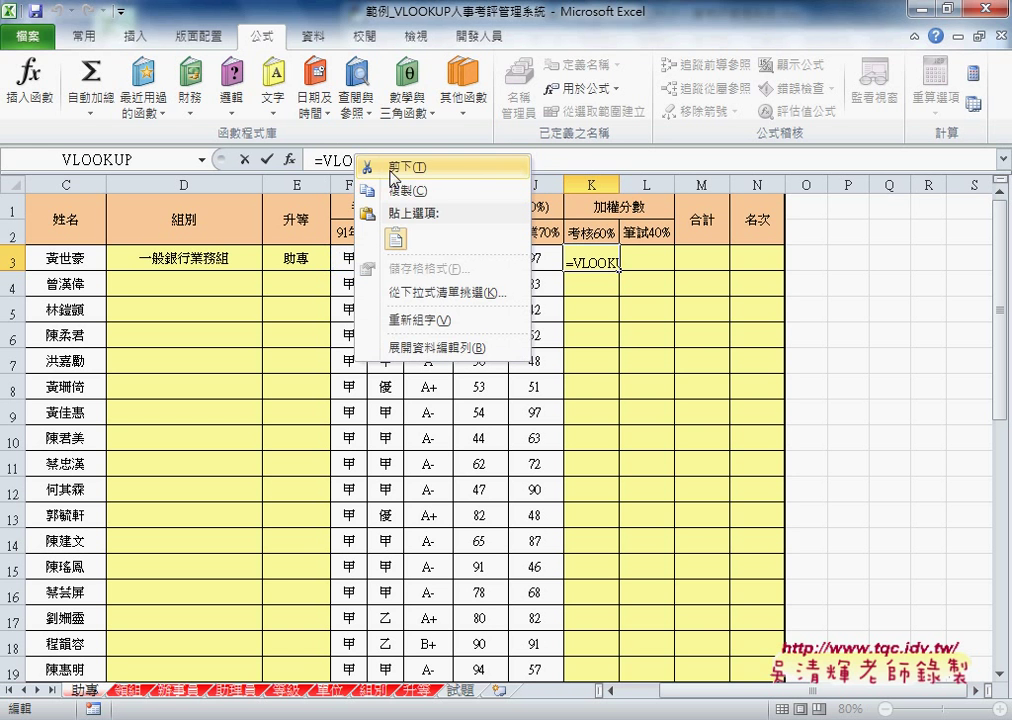
left_click(395, 166)
Step: Pick AVERAGE from the All functions list as K3's function
left_click(290, 160)
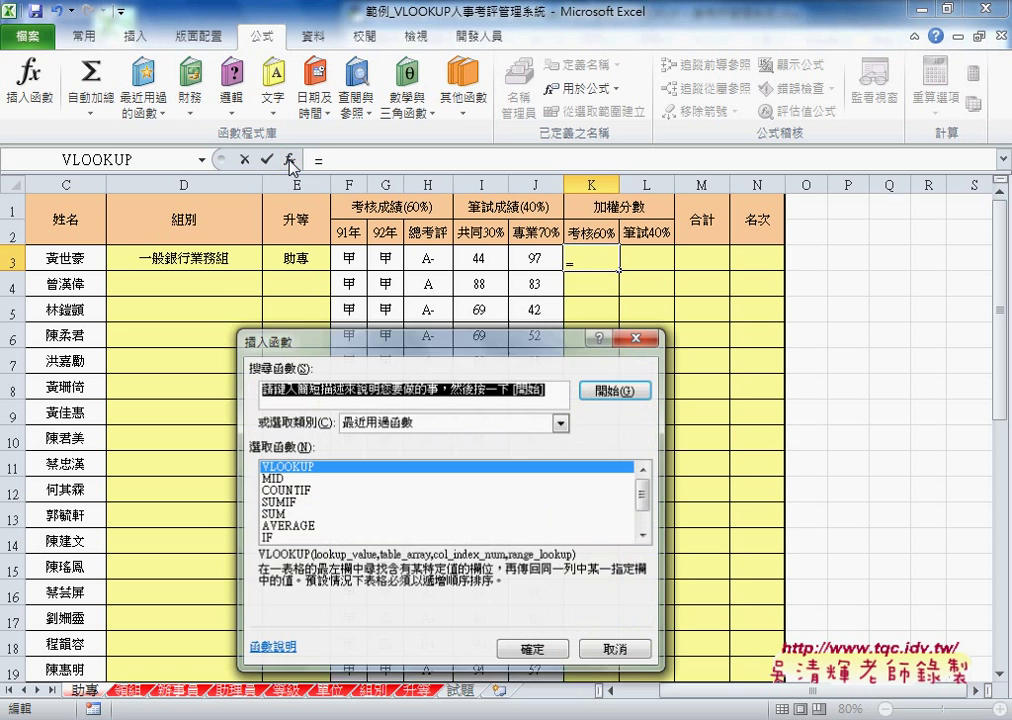
left_click(374, 424)
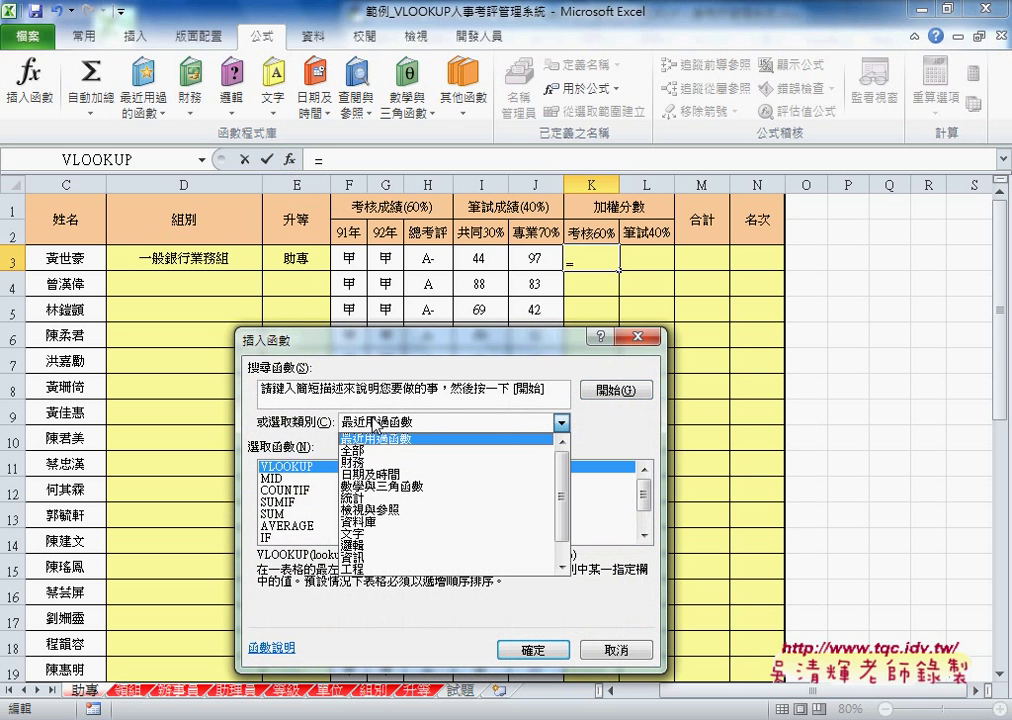
left_click(370, 448)
left_click(349, 479)
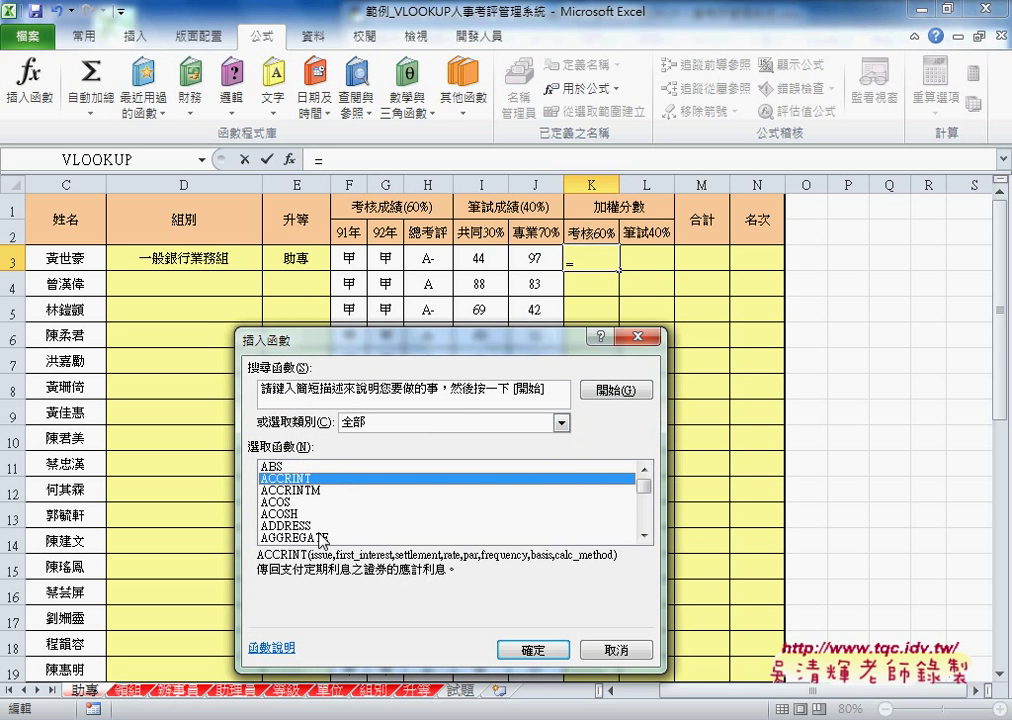
left_click(645, 536)
left_click(645, 536)
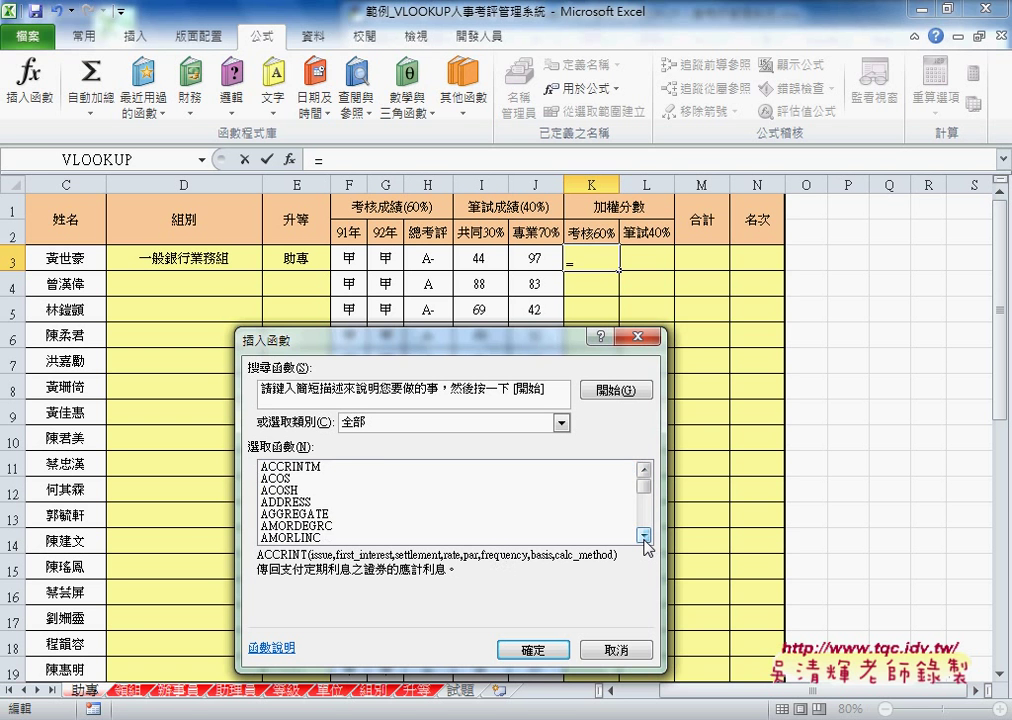
left_click(645, 536)
left_click(645, 536)
left_click(645, 536)
left_click(645, 536)
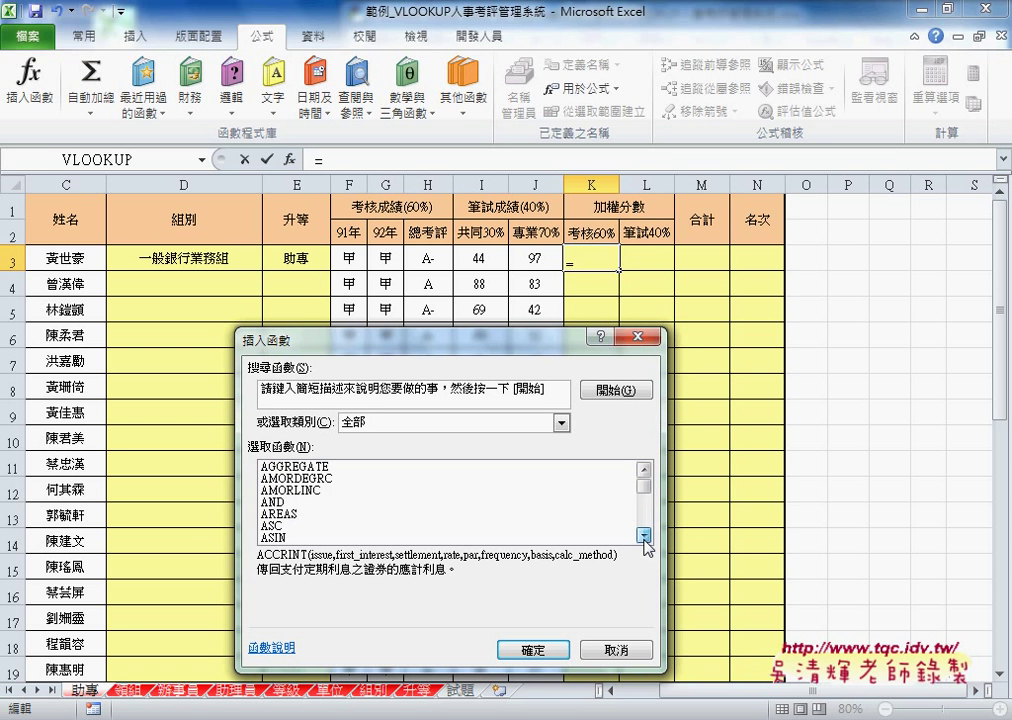
left_click(645, 536)
left_click(645, 536)
left_click(645, 536)
left_click(645, 536)
left_click(645, 536)
left_click(645, 536)
left_click(645, 536)
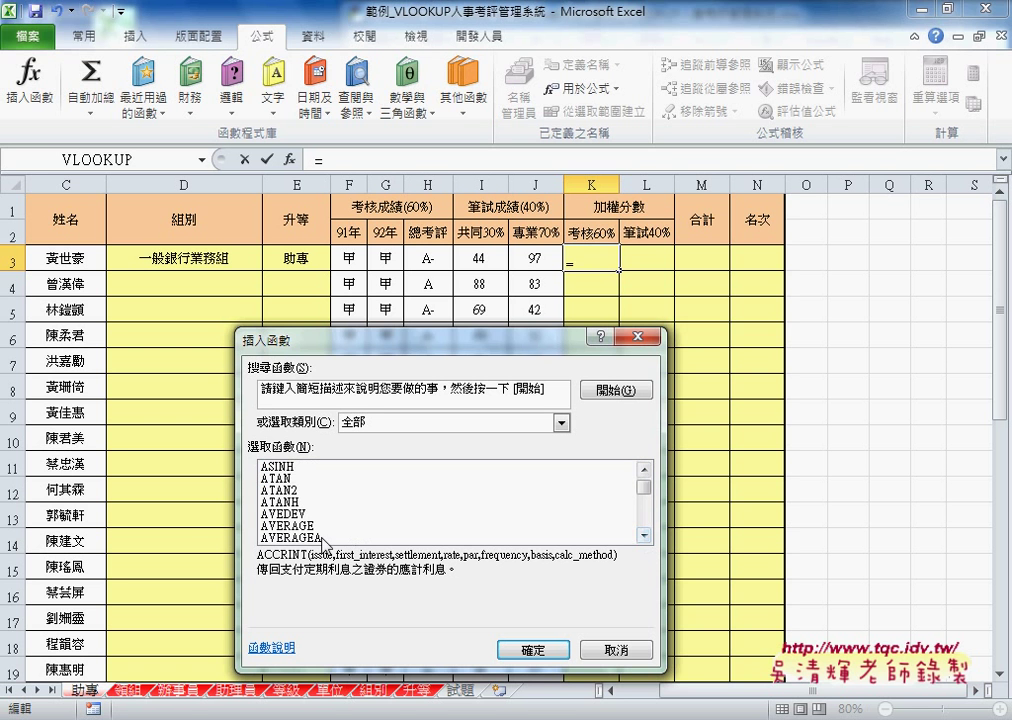
left_click(318, 526)
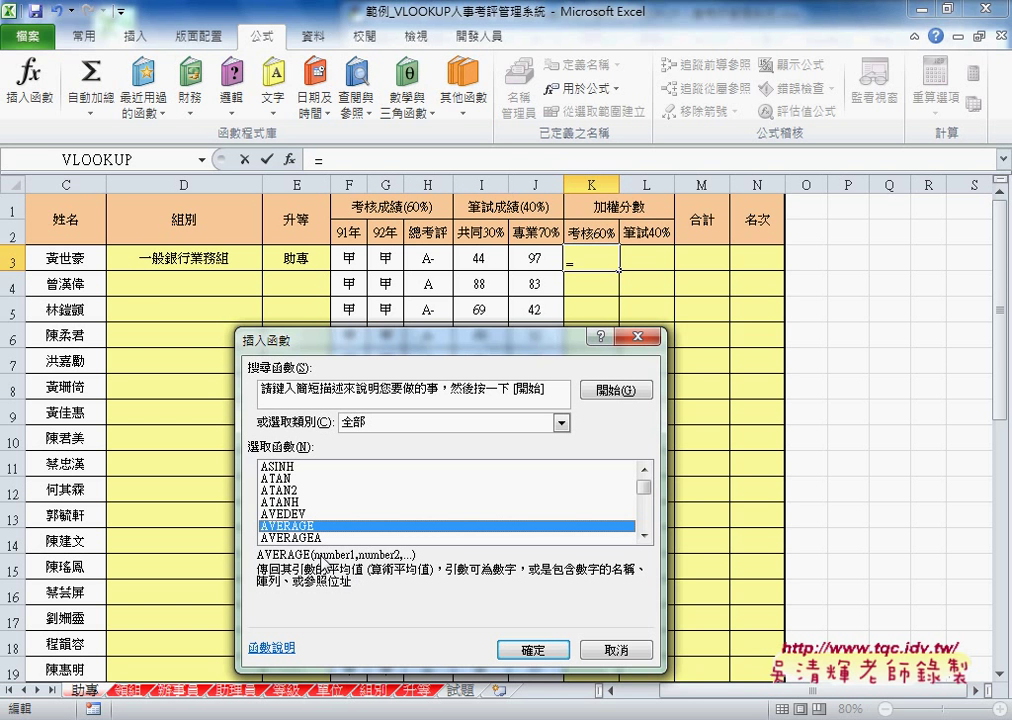
left_click(530, 649)
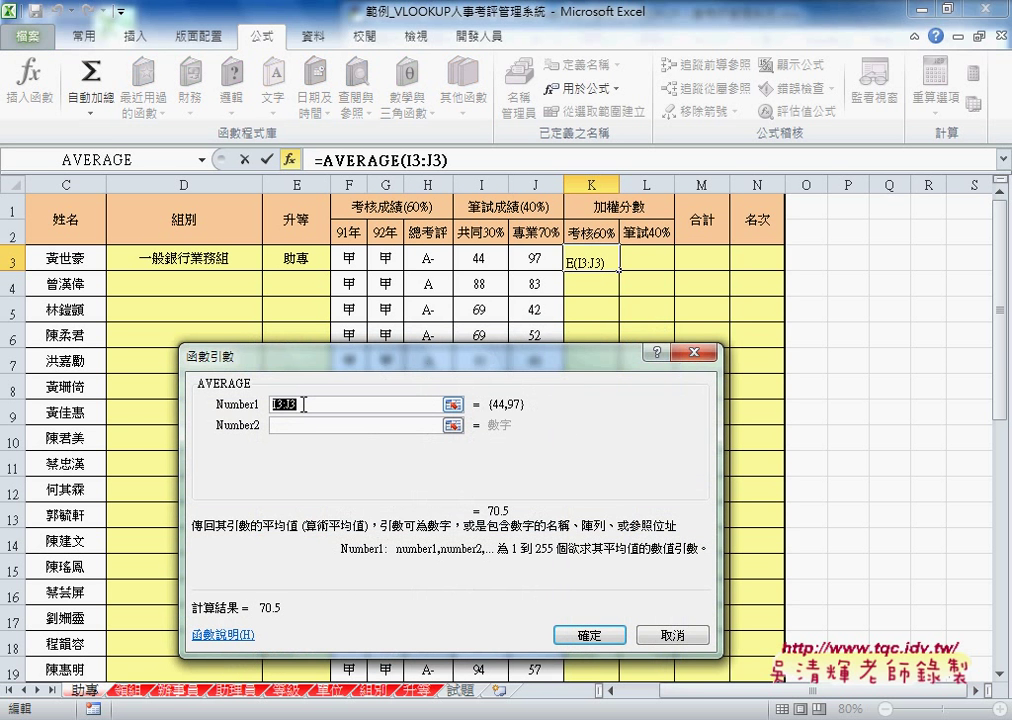
Step: Paste the VLOOKUP into Number1 and Number2, changing the second lookup value to G3
right_click(303, 404)
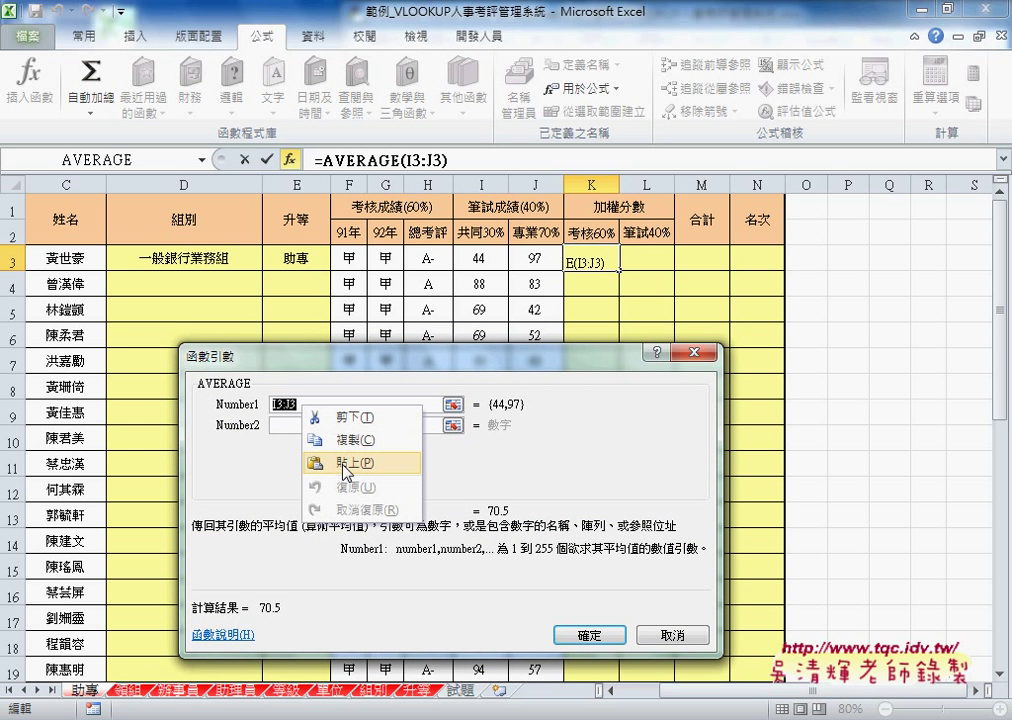
left_click(343, 464)
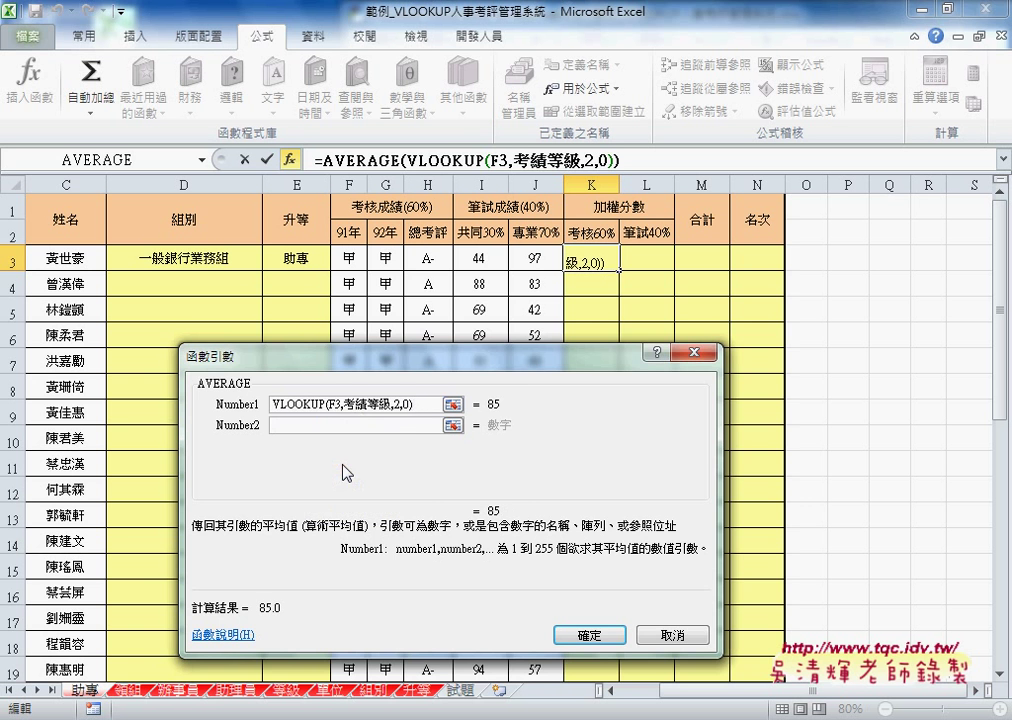
left_click_drag(330, 354, 420, 294)
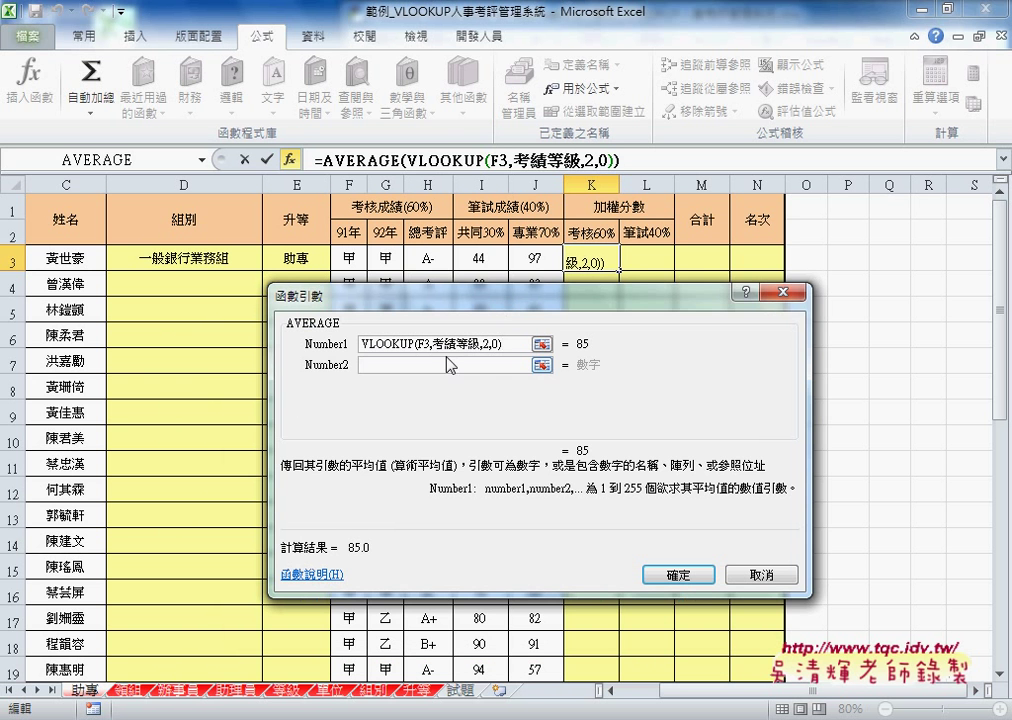
left_click(448, 366)
right_click(365, 366)
left_click(400, 429)
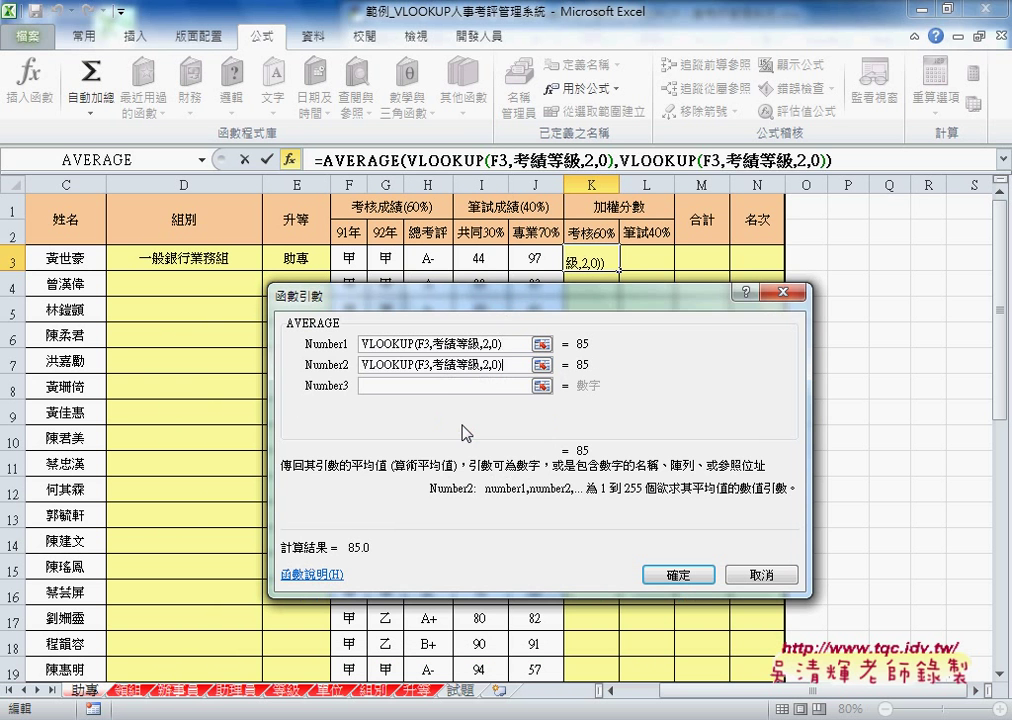
left_click_drag(461, 299, 455, 357)
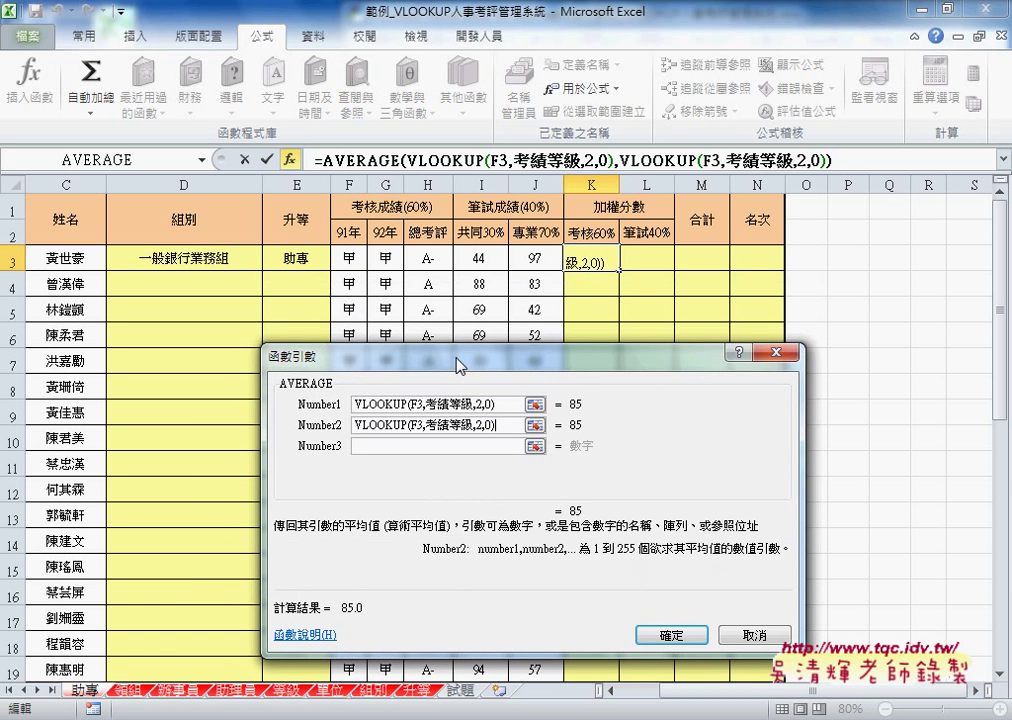
left_click(426, 428)
type("+")
left_click(385, 258)
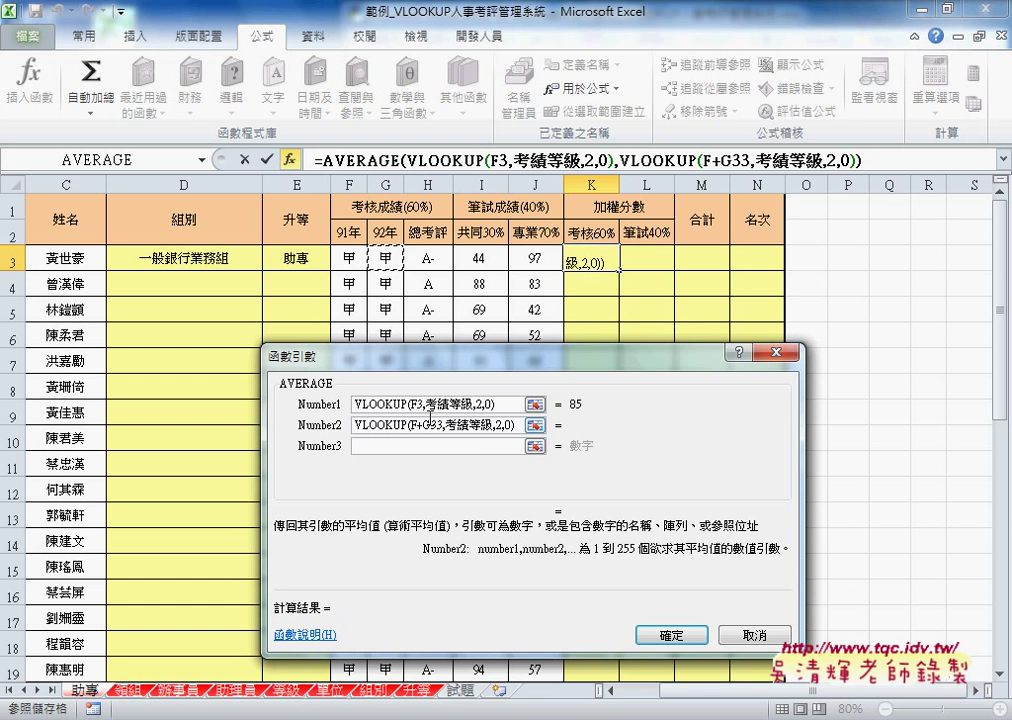
left_click_drag(443, 425, 419, 425)
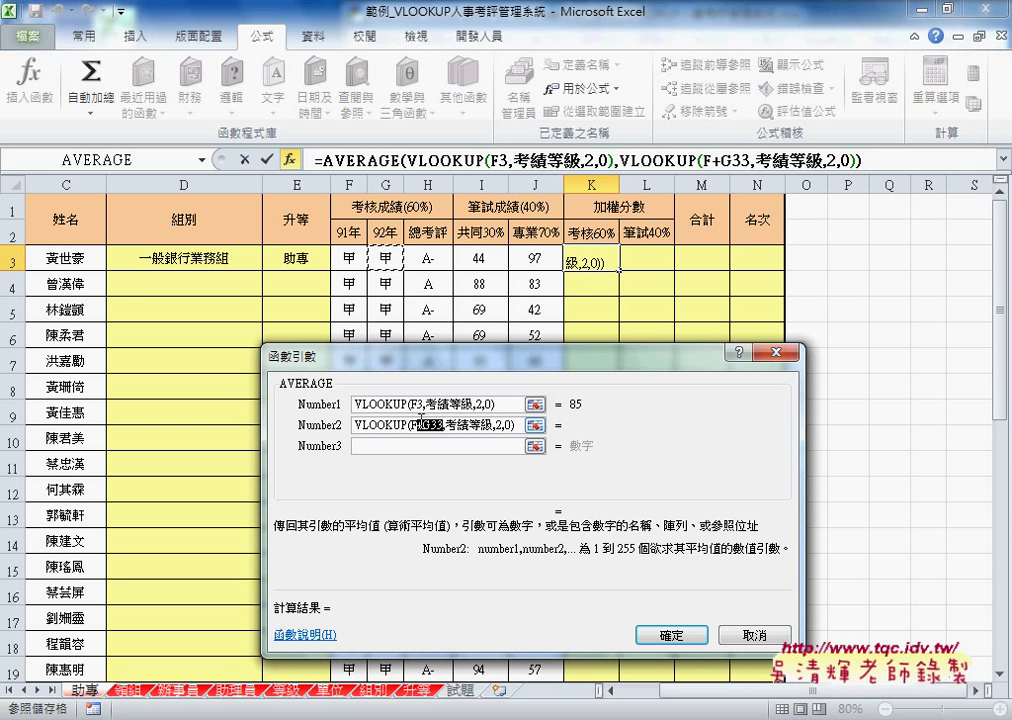
left_click(385, 257)
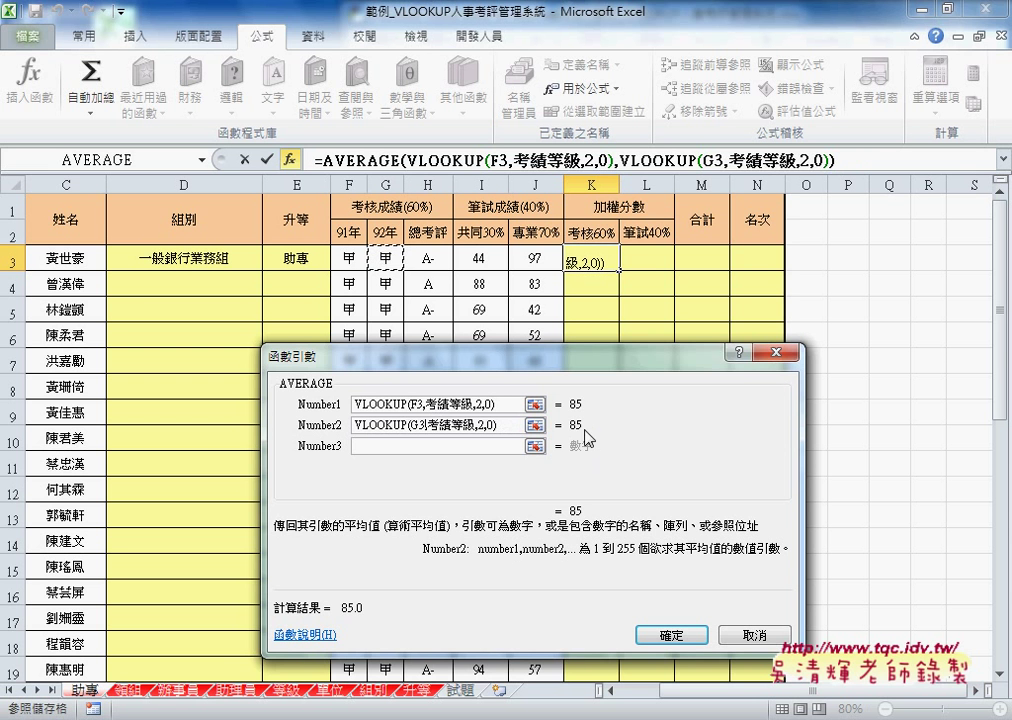
Step: Add a third VLOOKUP of H3 against 考評等級 and confirm the AVERAGE formula
left_click(441, 446)
right_click(441, 446)
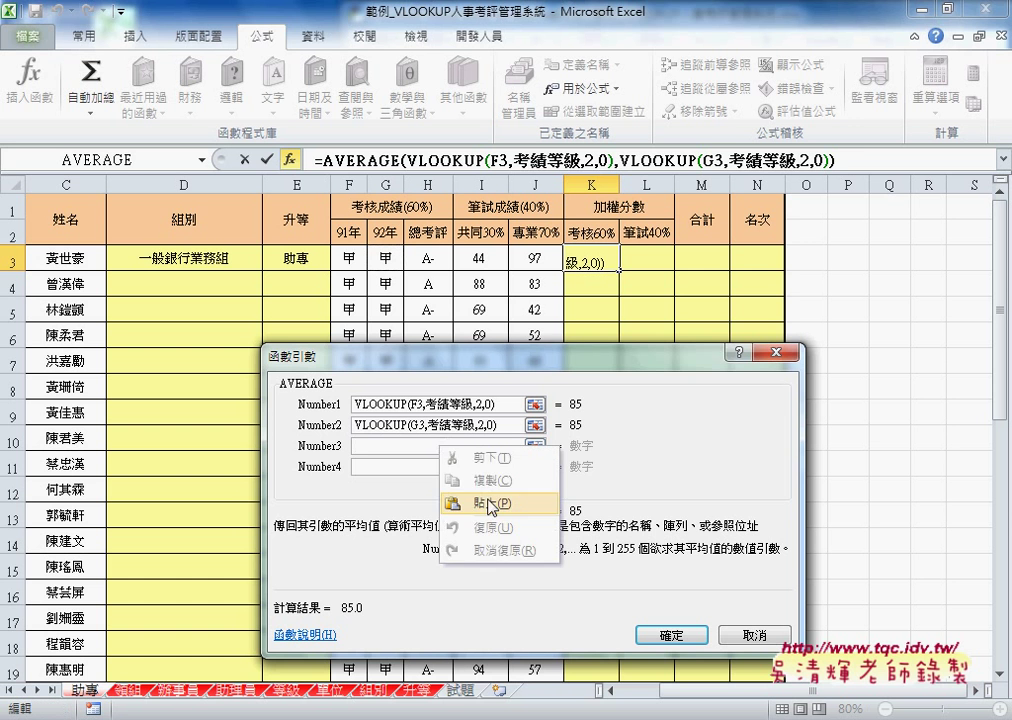
left_click(470, 500)
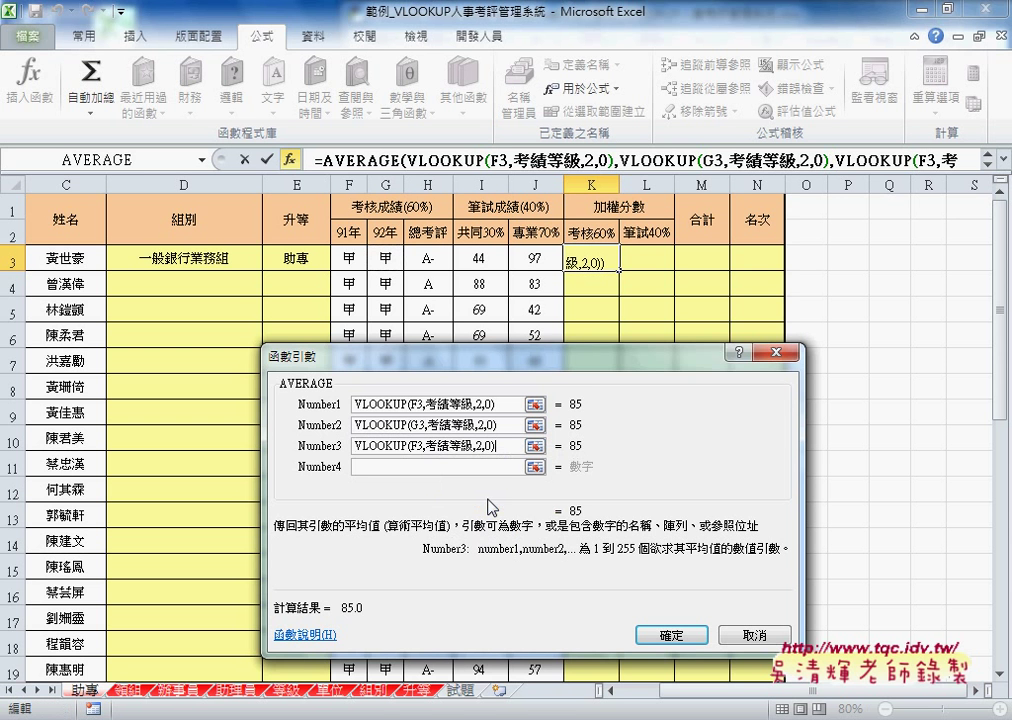
double_click(420, 446)
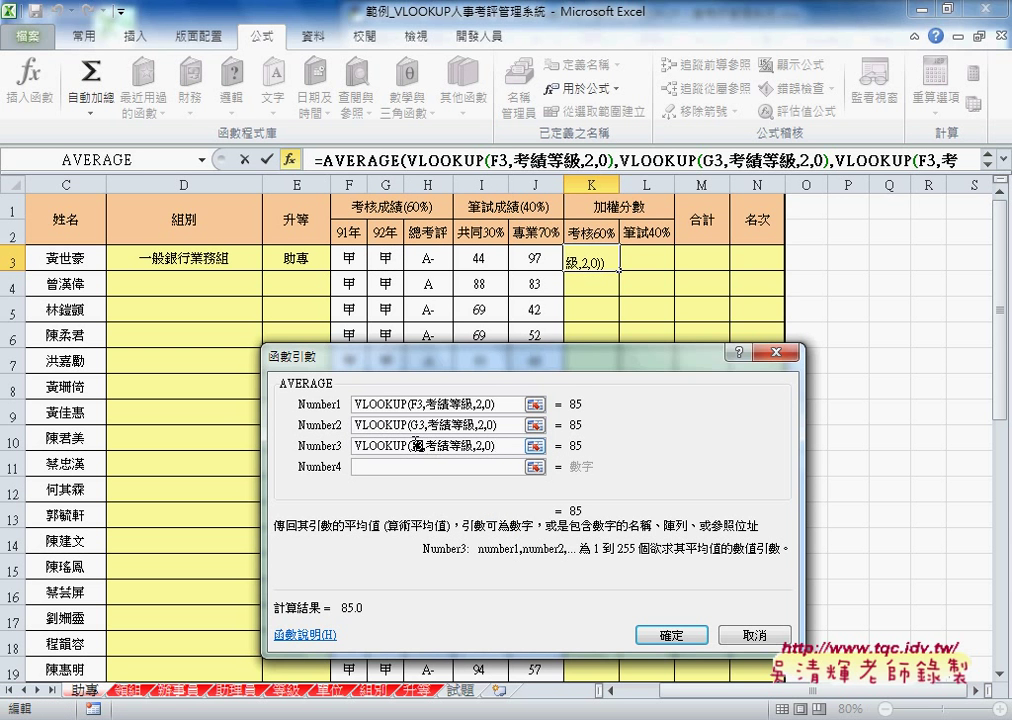
left_click(422, 261)
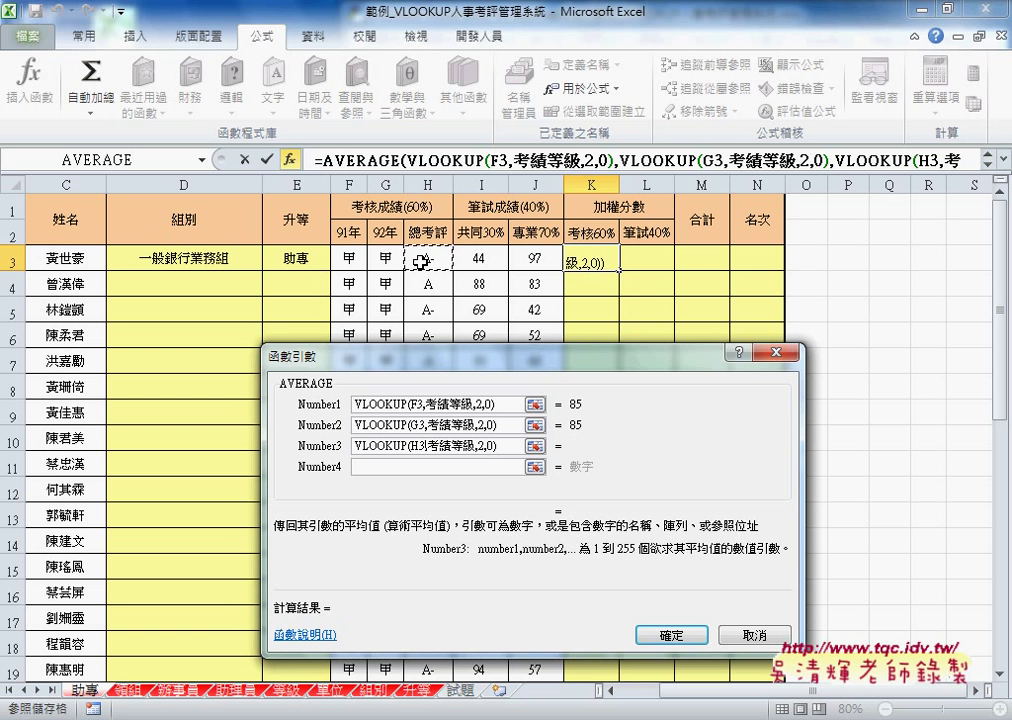
left_click(441, 446)
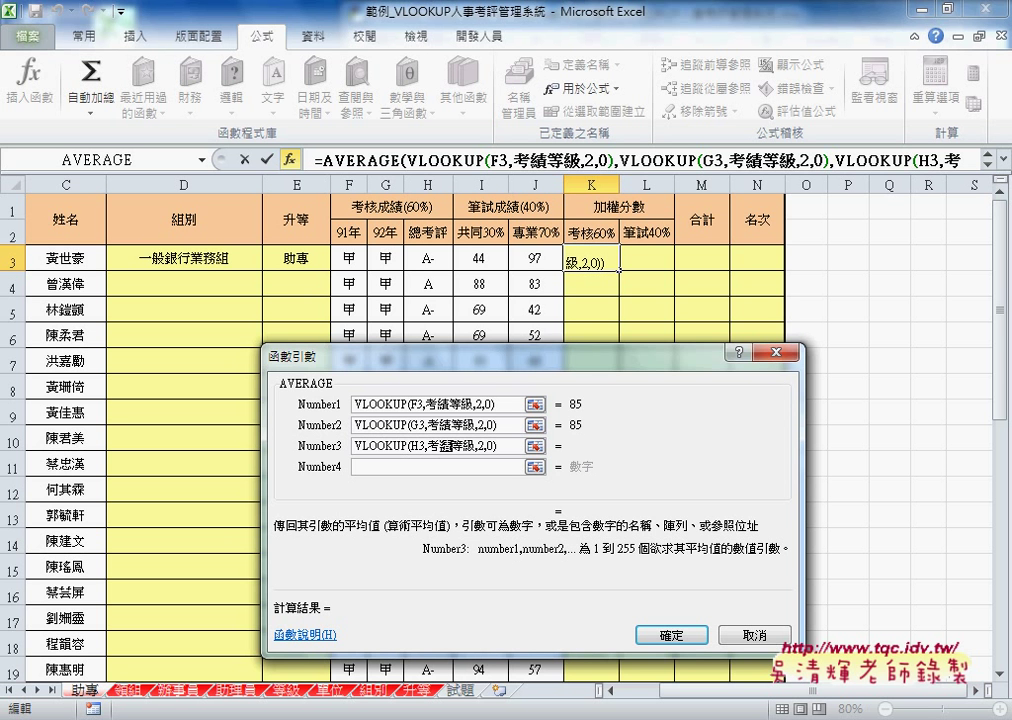
key("ctrl+shift")
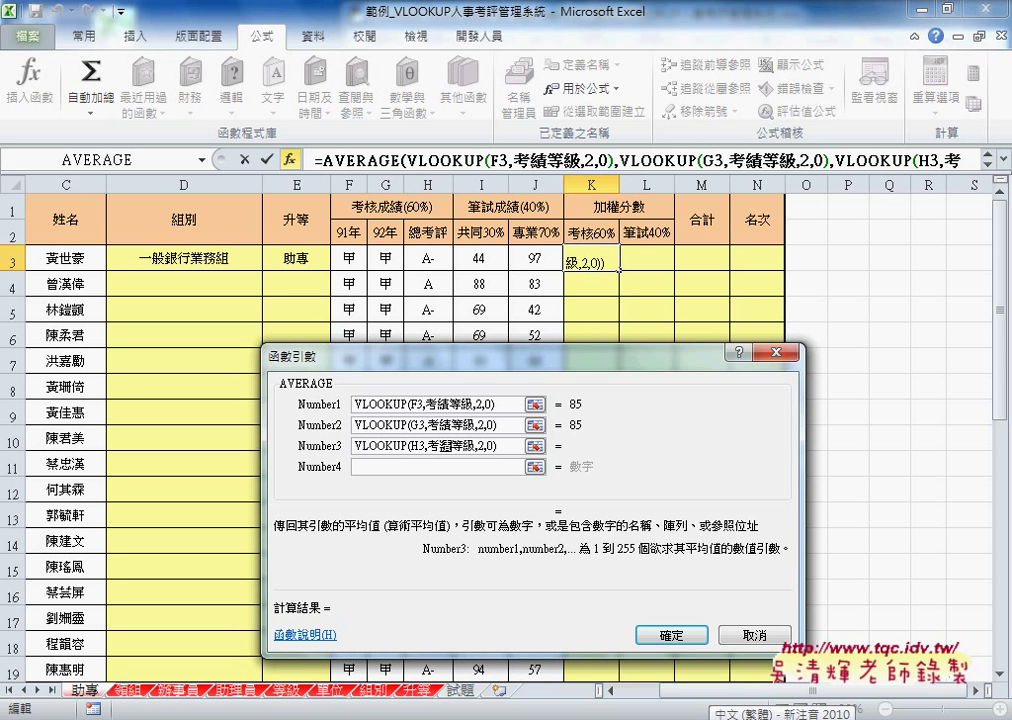
type("平")
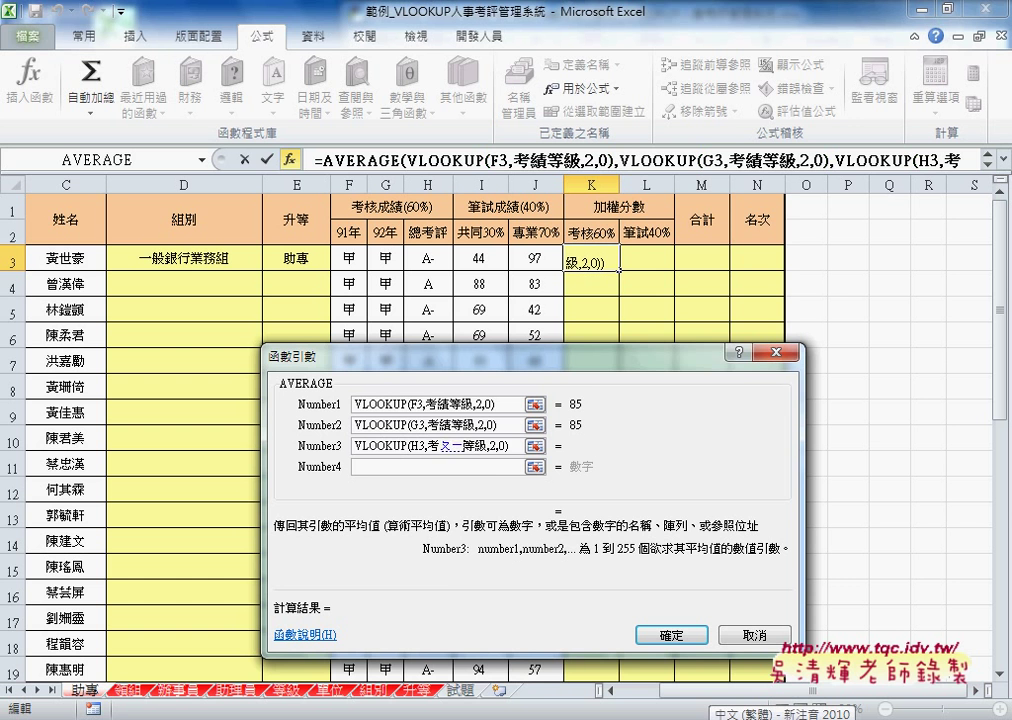
key("Down")
key("Down")
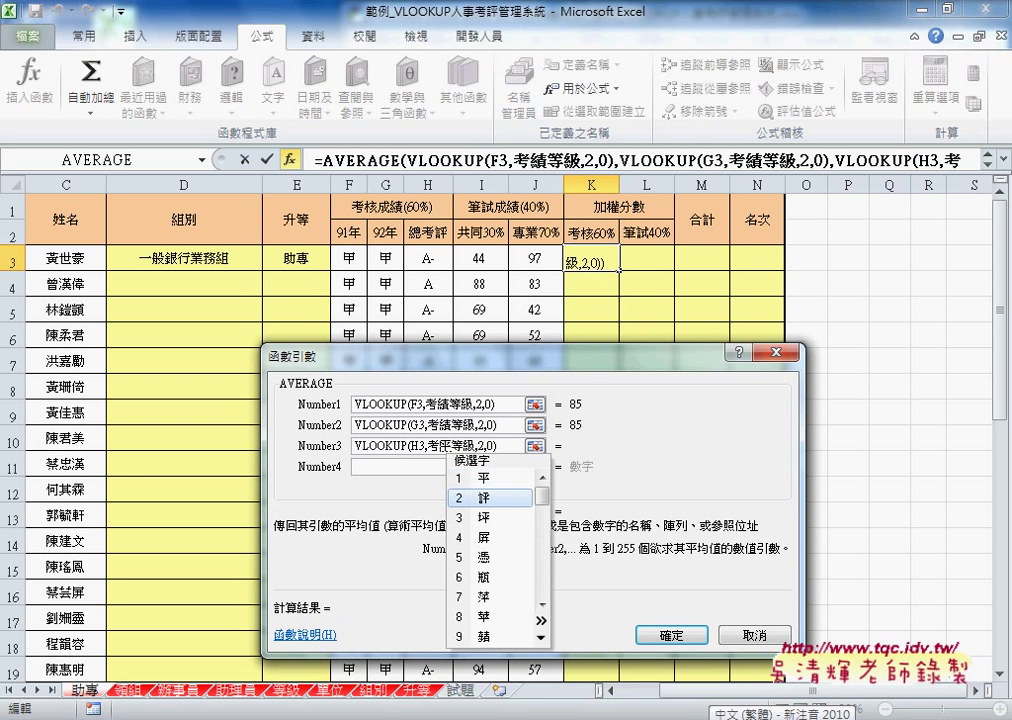
key("Return")
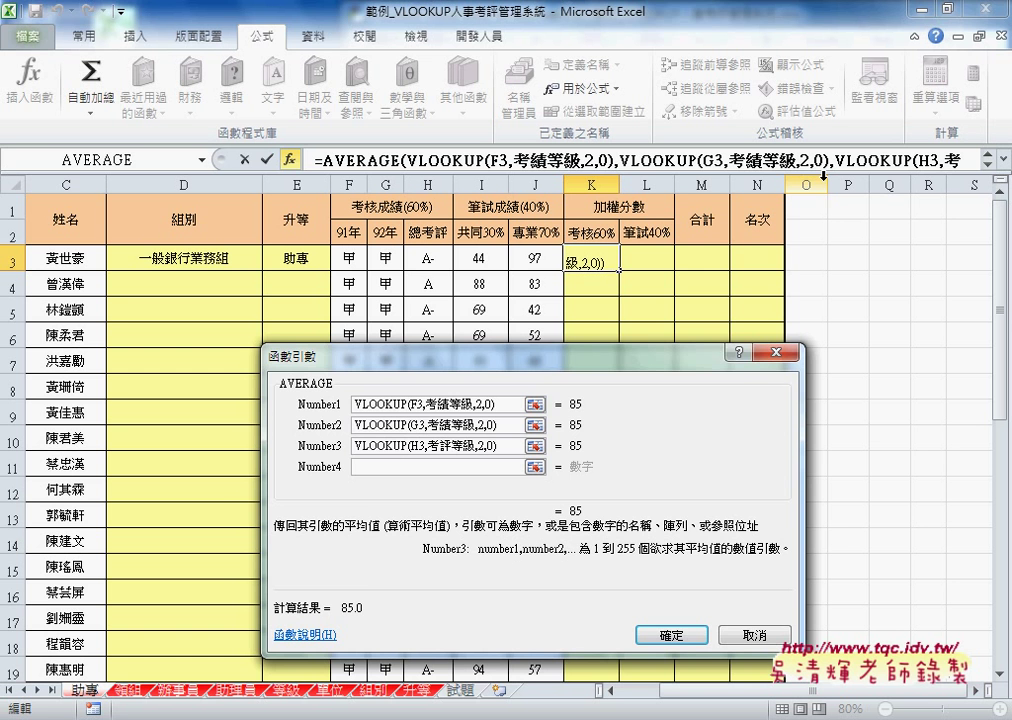
left_click(680, 634)
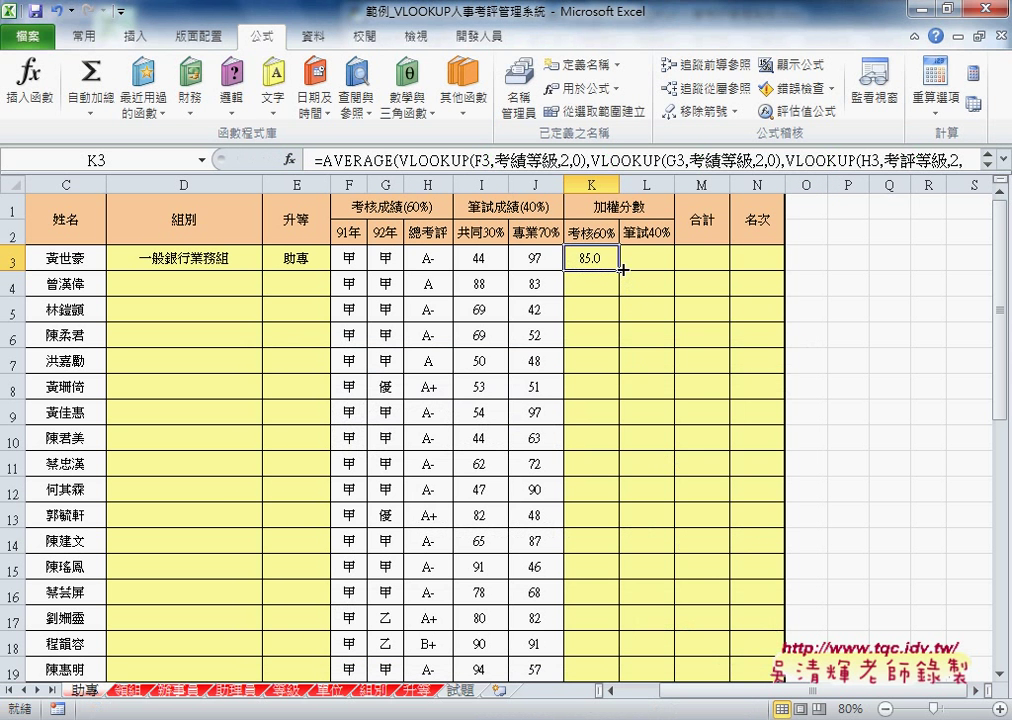
Step: Enter =I3*0.3+J3*0.7 in L3 so the written-test score shows 81.1
left_click(659, 259)
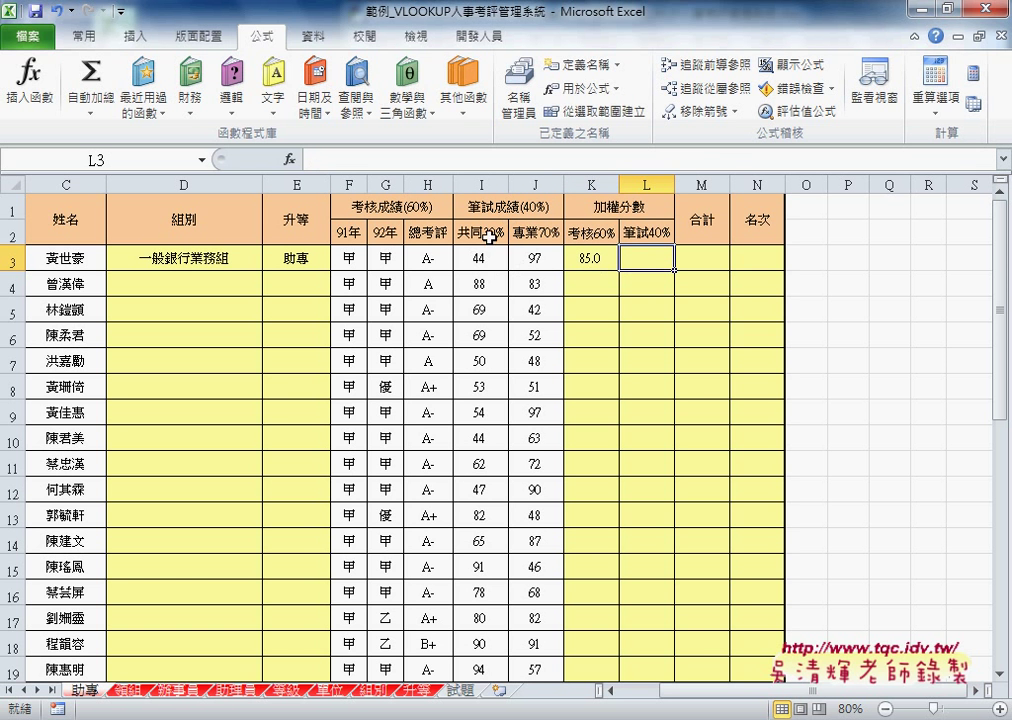
left_click(384, 153)
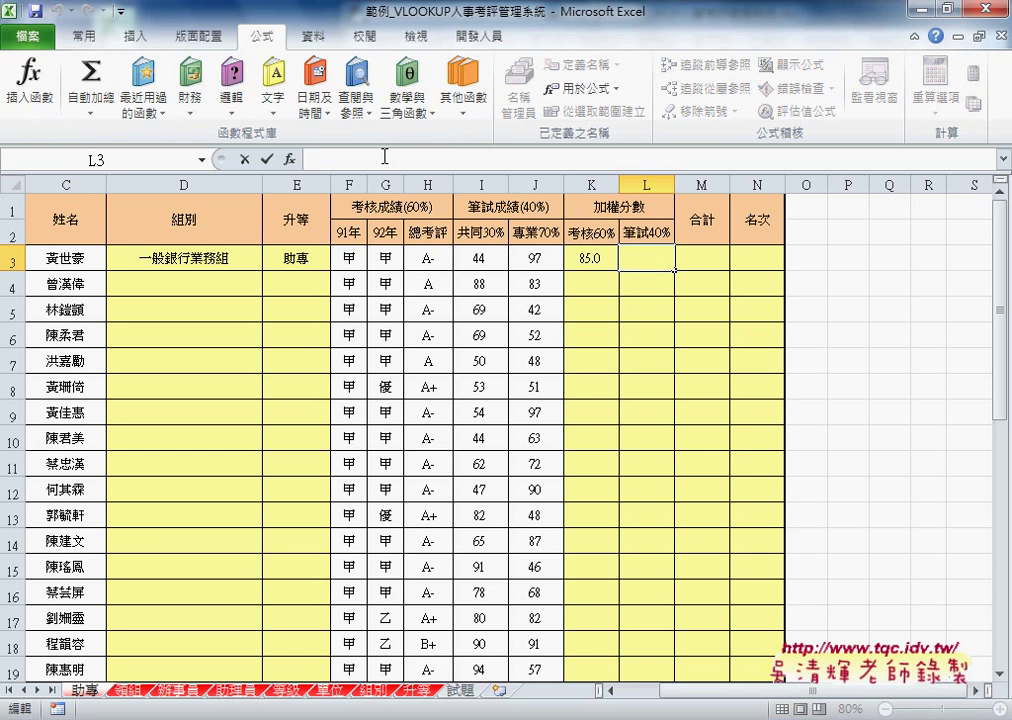
type("ㄦ")
type("=")
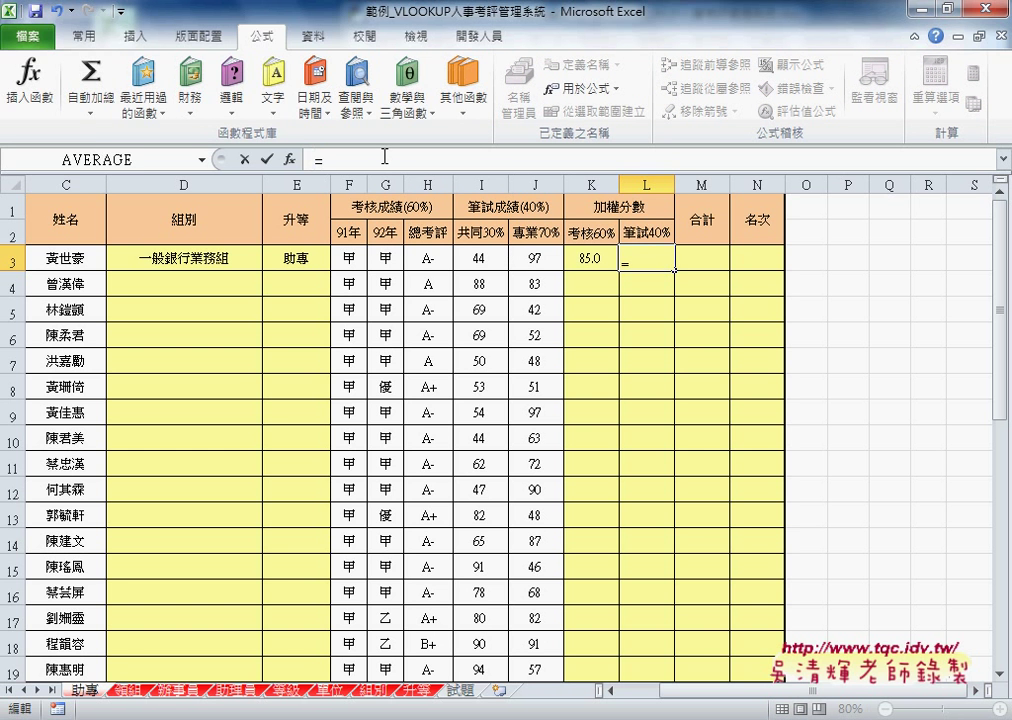
left_click(492, 260)
type("*")
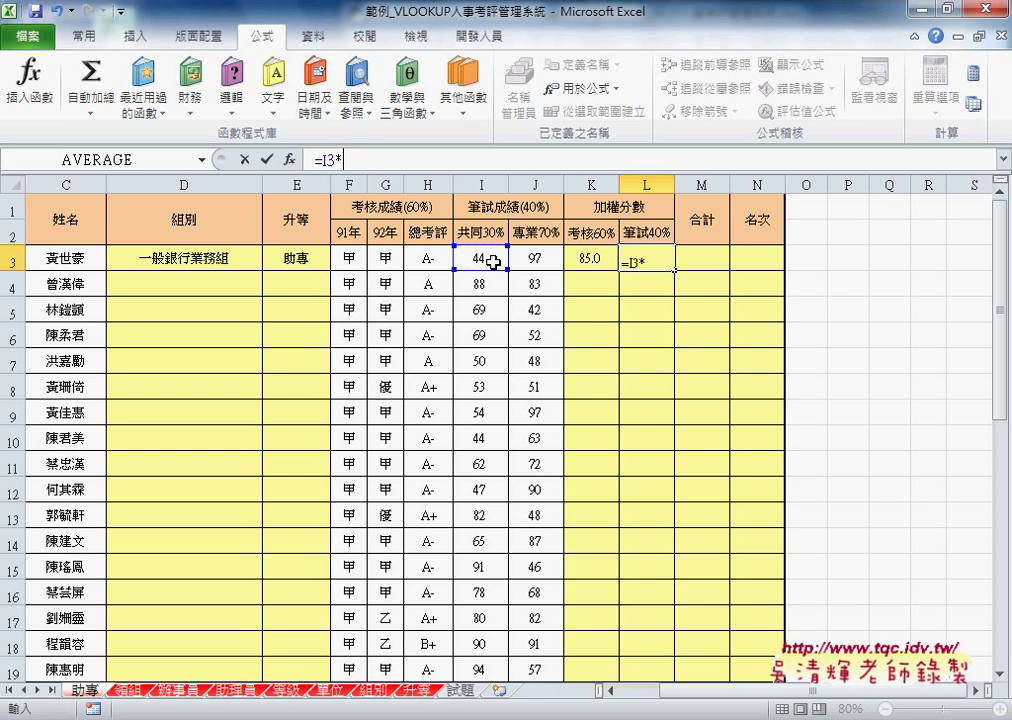
type("0.3+")
left_click(526, 257)
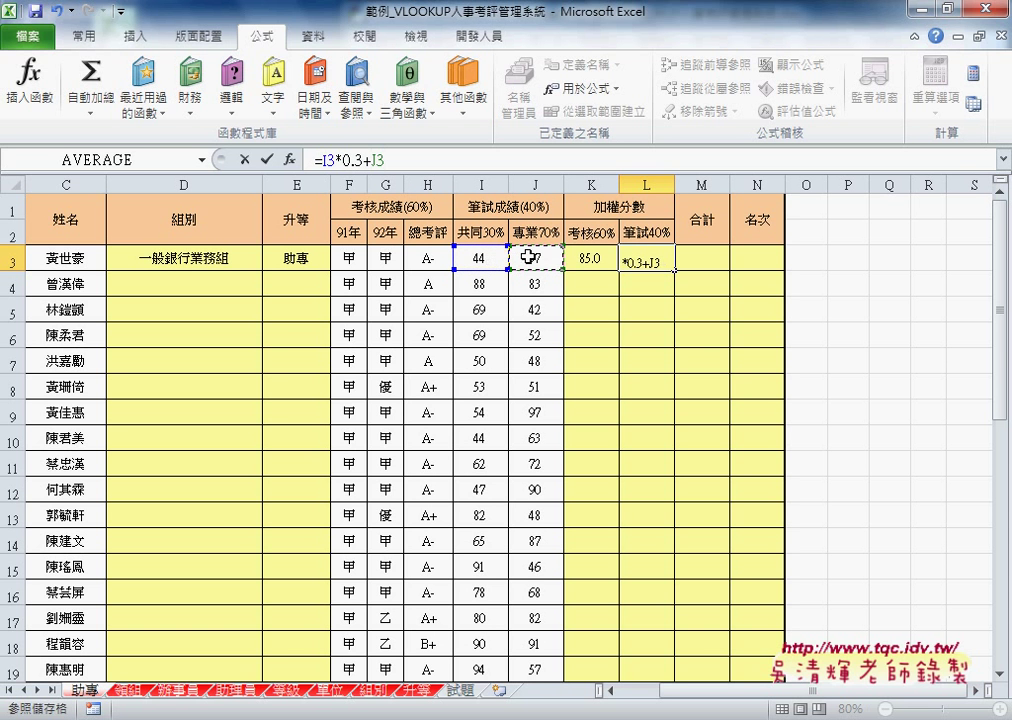
type("*")
type("0")
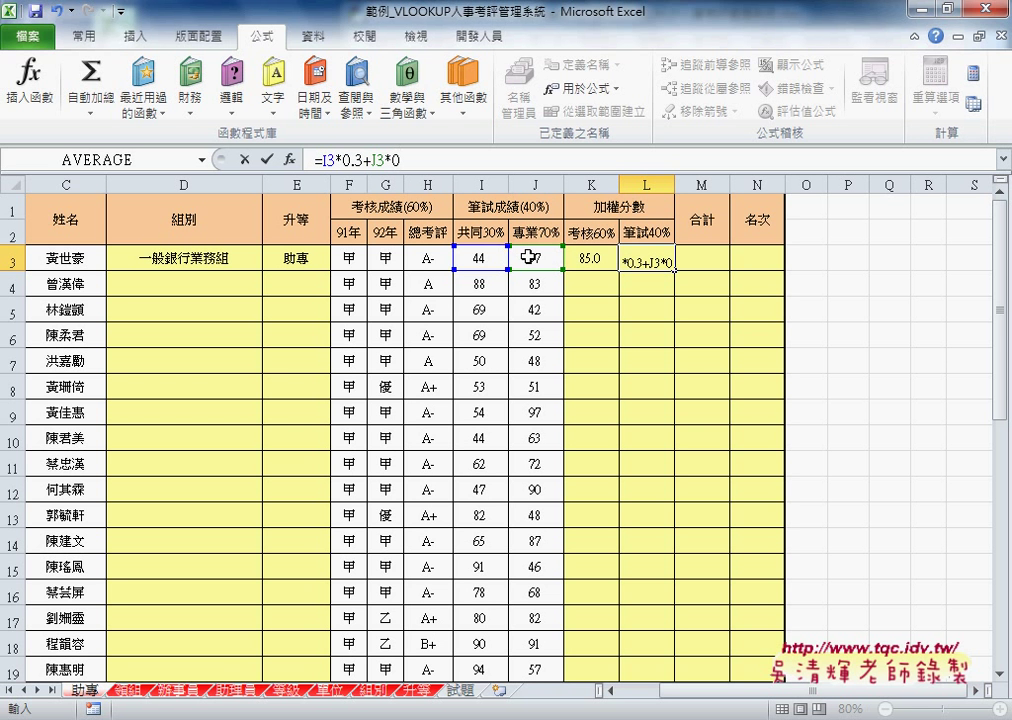
type(".7")
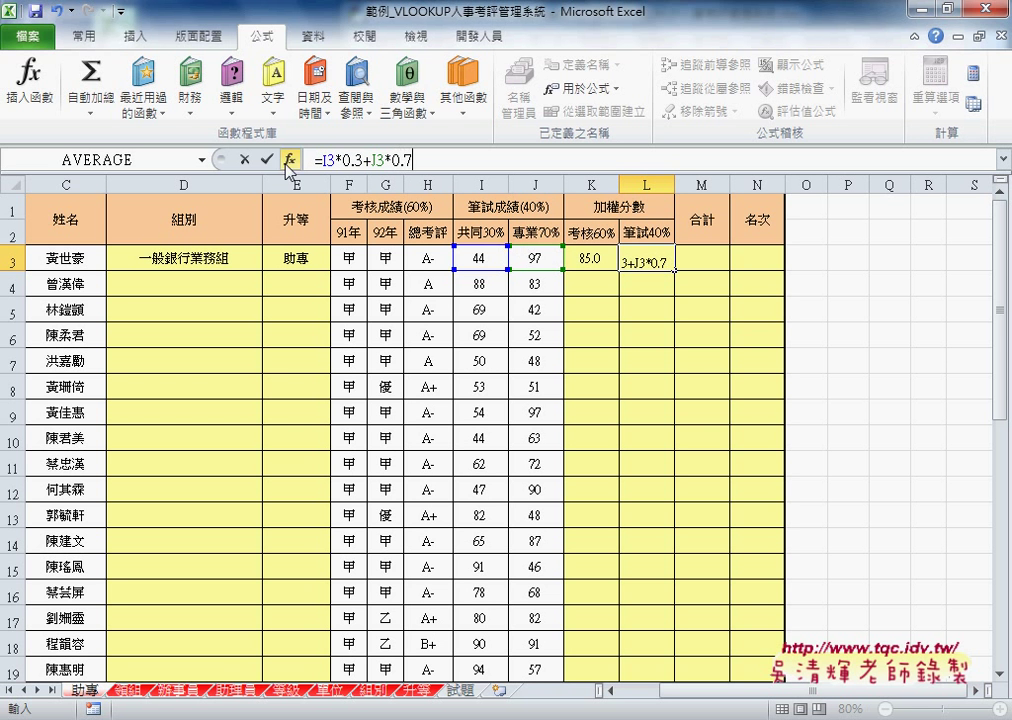
left_click(266, 159)
left_click_drag(596, 259, 646, 259)
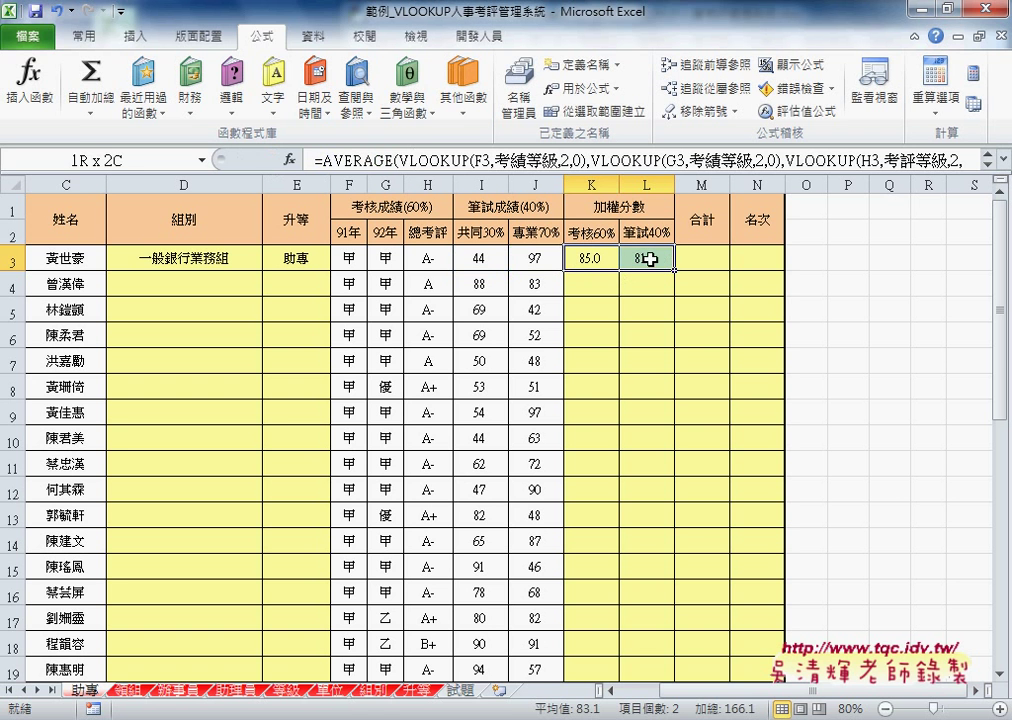
left_click(592, 230)
left_click(648, 258)
Step: Enter =K3*0.6+L3*0.4 in M3 for a total of 83.4
left_click(648, 230)
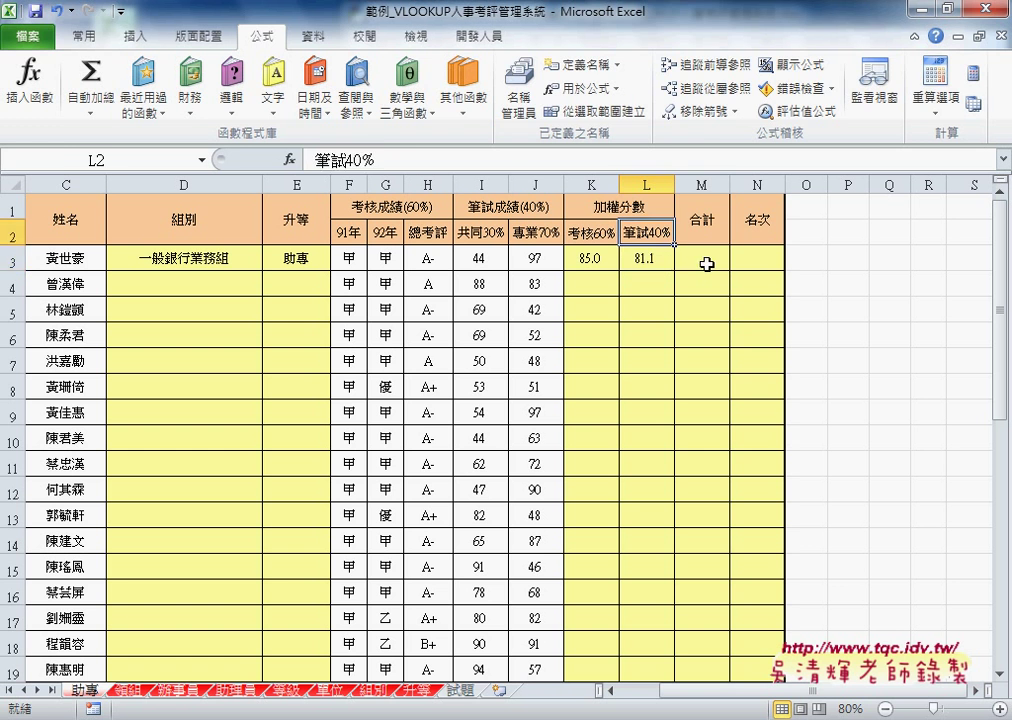
left_click(702, 258)
left_click(431, 160)
type("=")
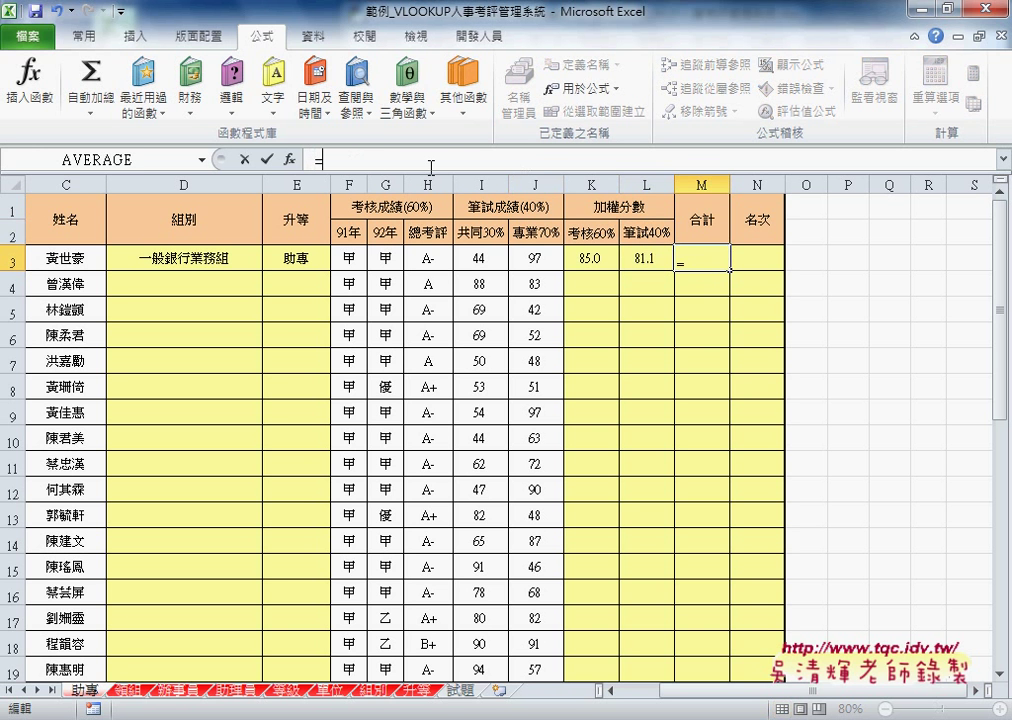
left_click(598, 262)
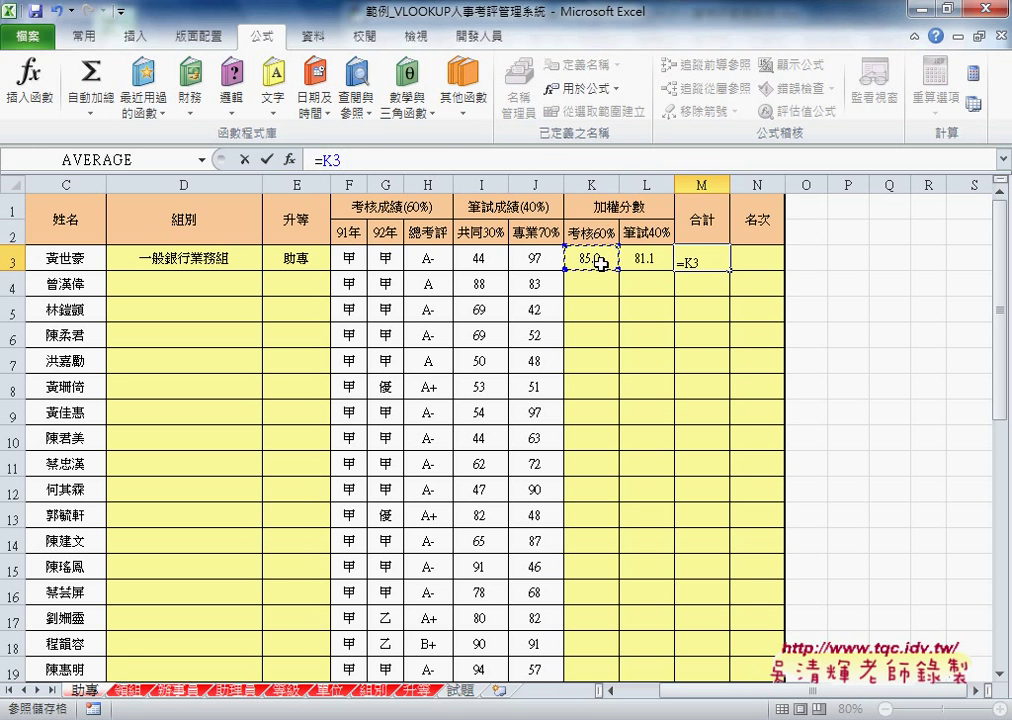
type("*0.6+")
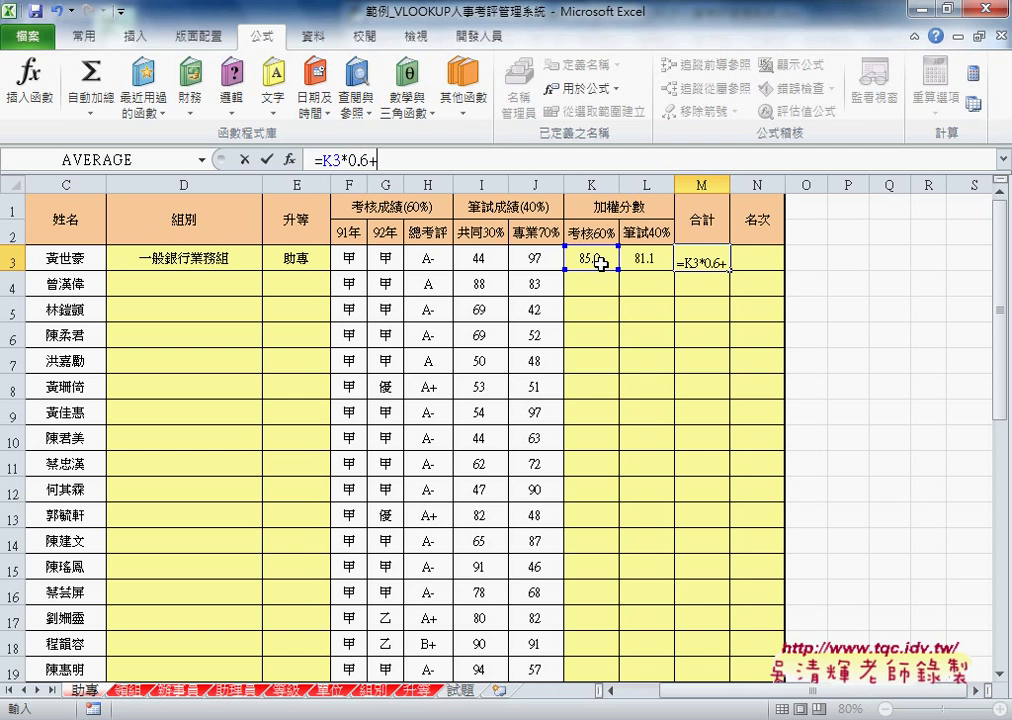
left_click(657, 260)
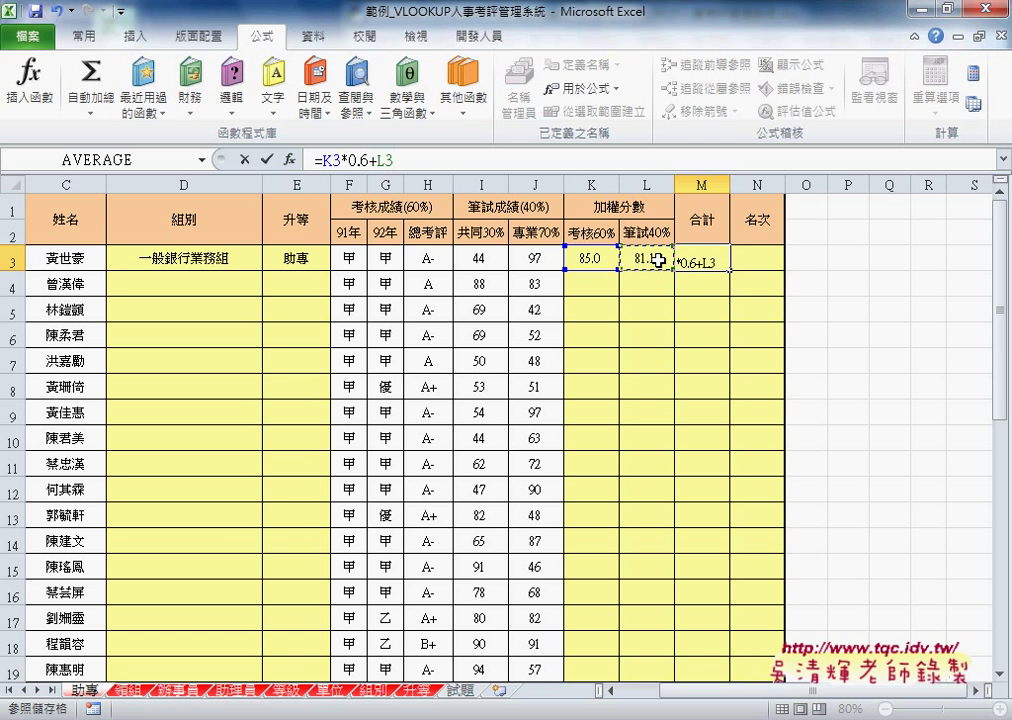
type("*")
type("0.4")
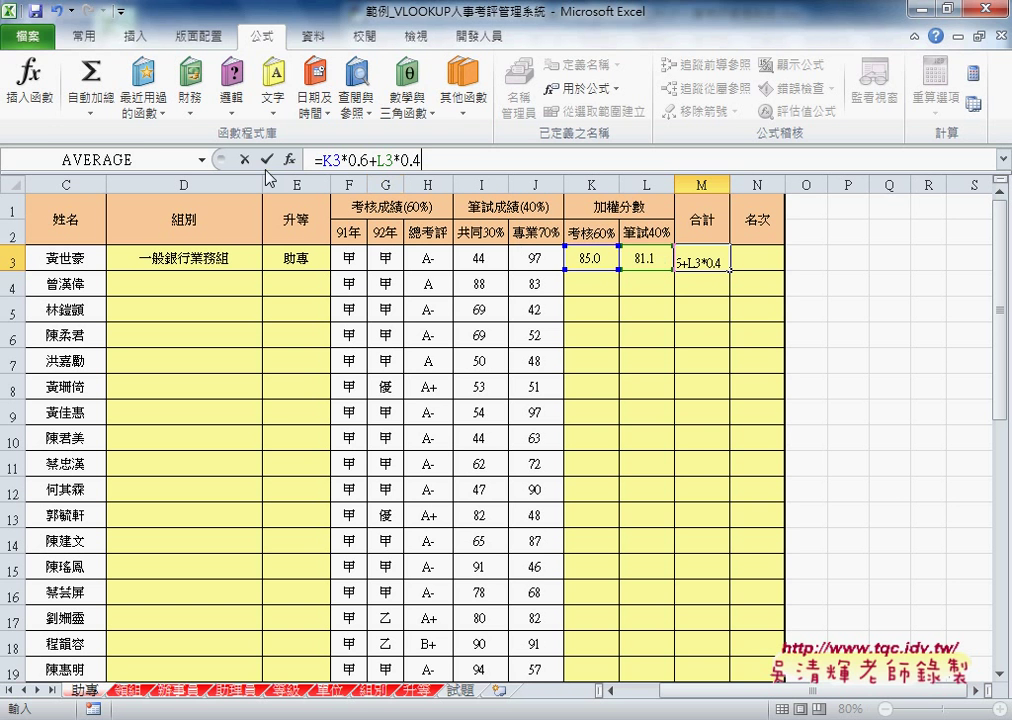
left_click(266, 160)
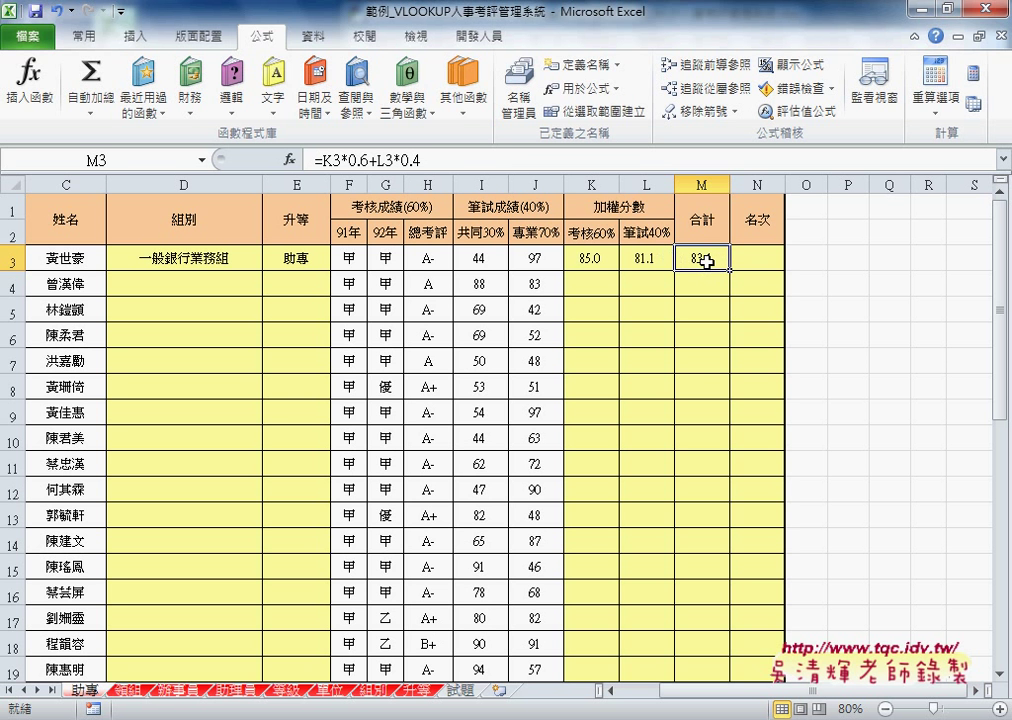
Step: Wrap M3's total as =ROUND(K3*0.6+L3*0.4,1)
left_click(341, 162)
type("r")
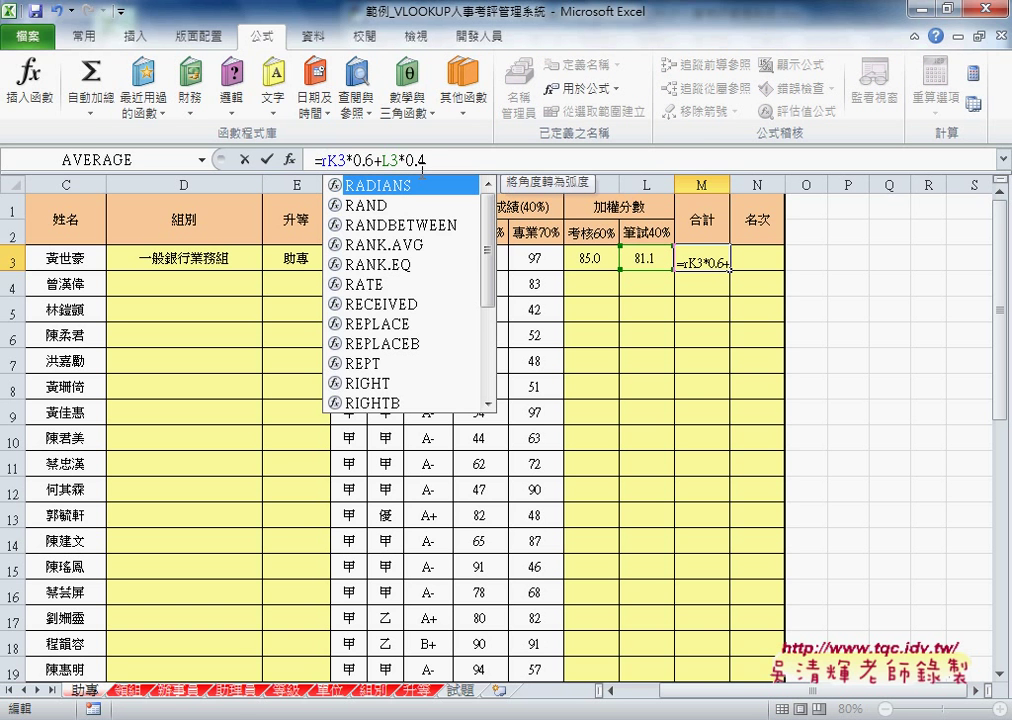
type("ound")
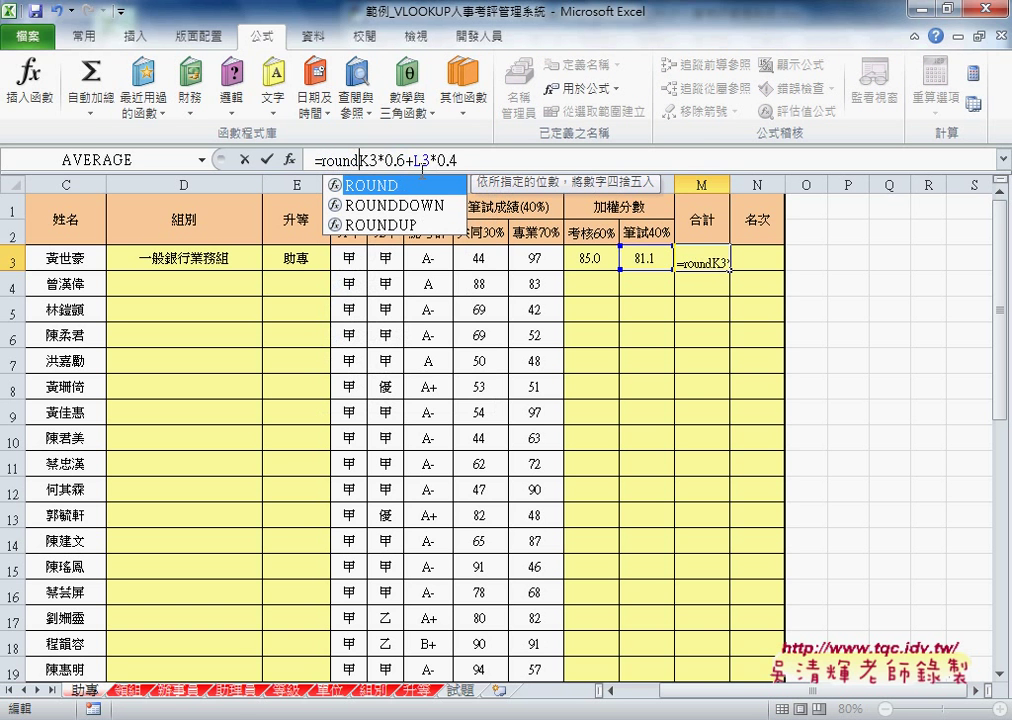
type("(")
key("End")
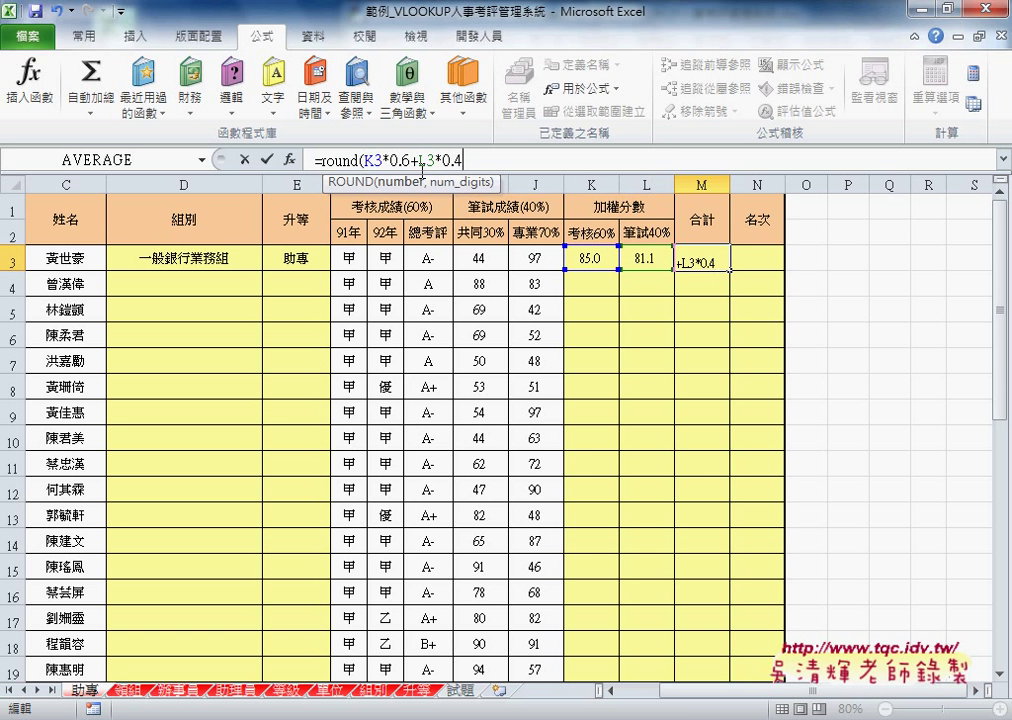
type(",1")
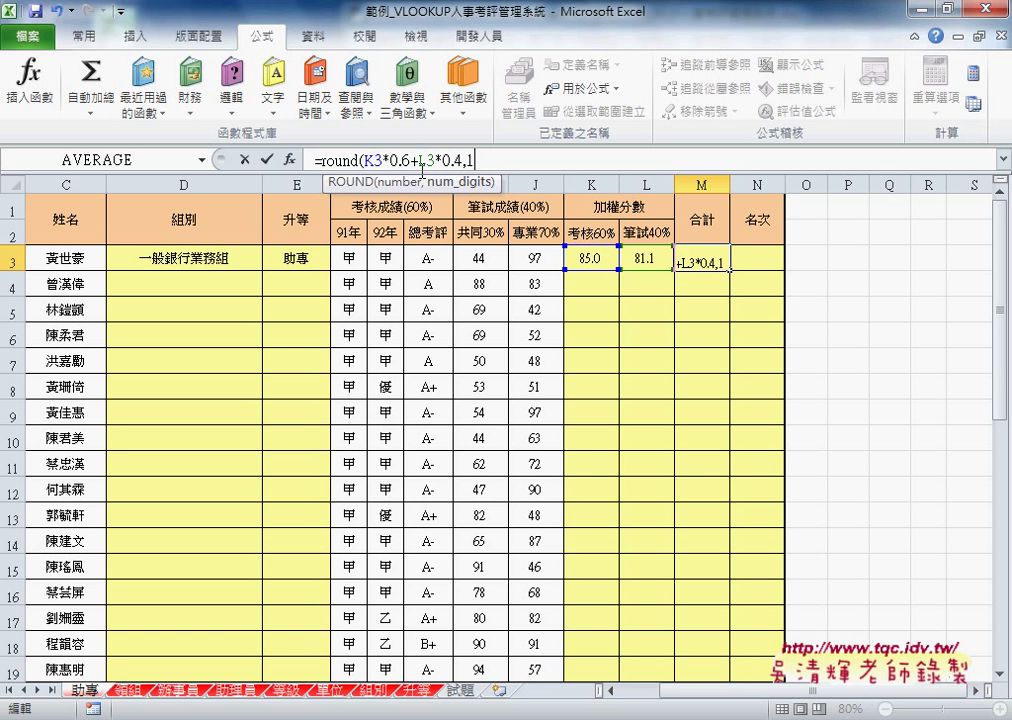
type(")")
left_click(266, 159)
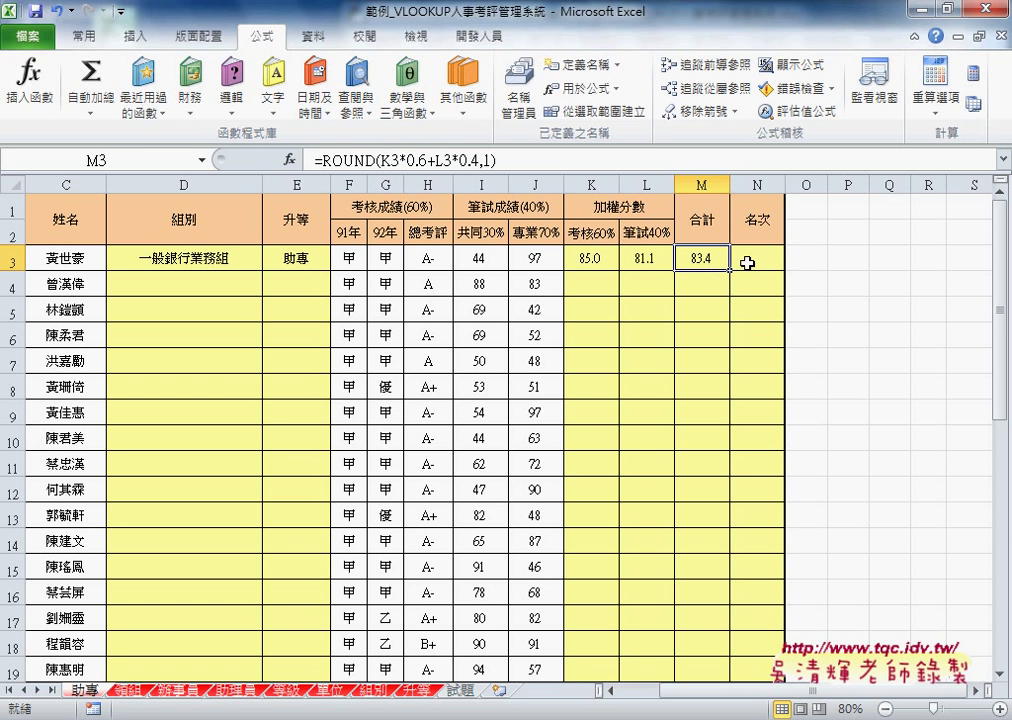
Step: Group the sheets from 助專 through 助理員
left_click(126, 692)
left_click(182, 692)
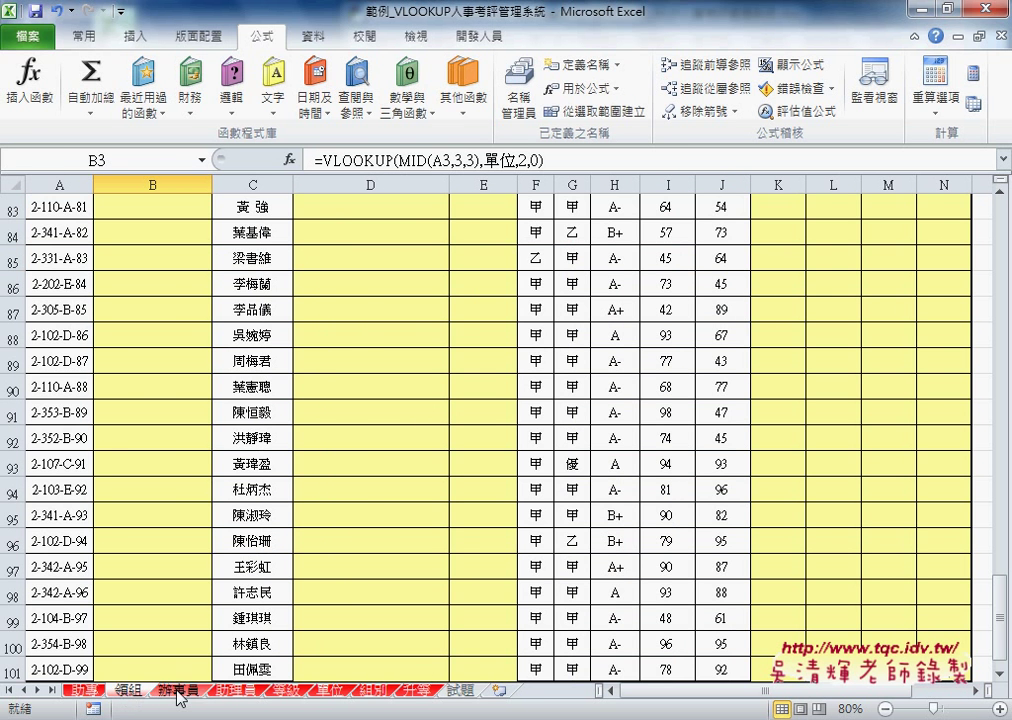
left_click(84, 691)
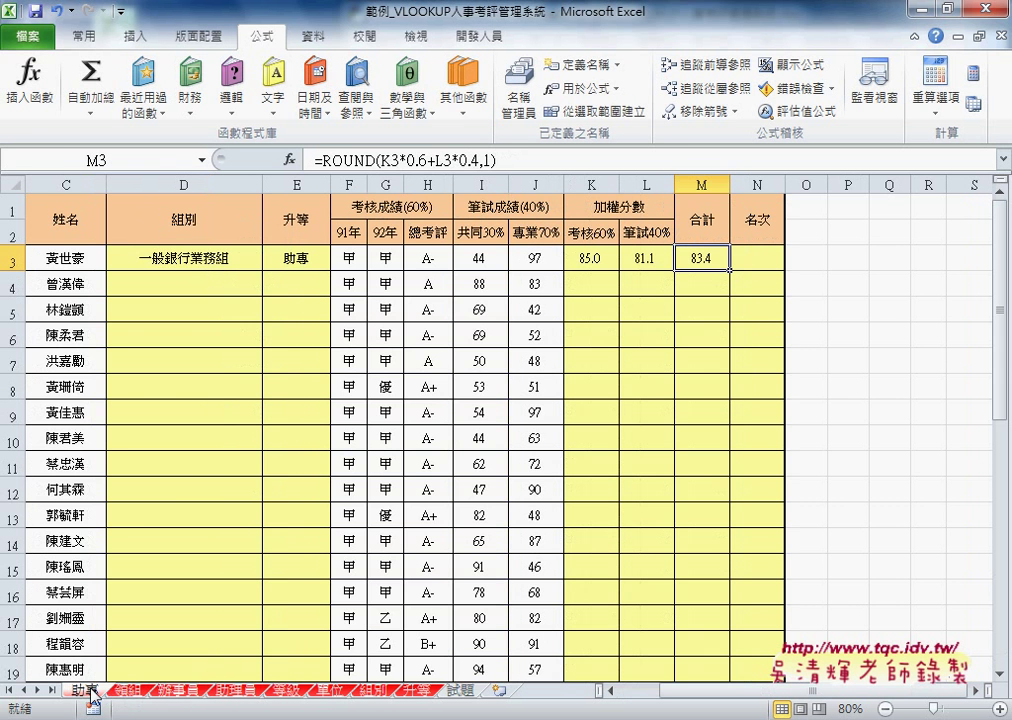
left_click(241, 691, "shift")
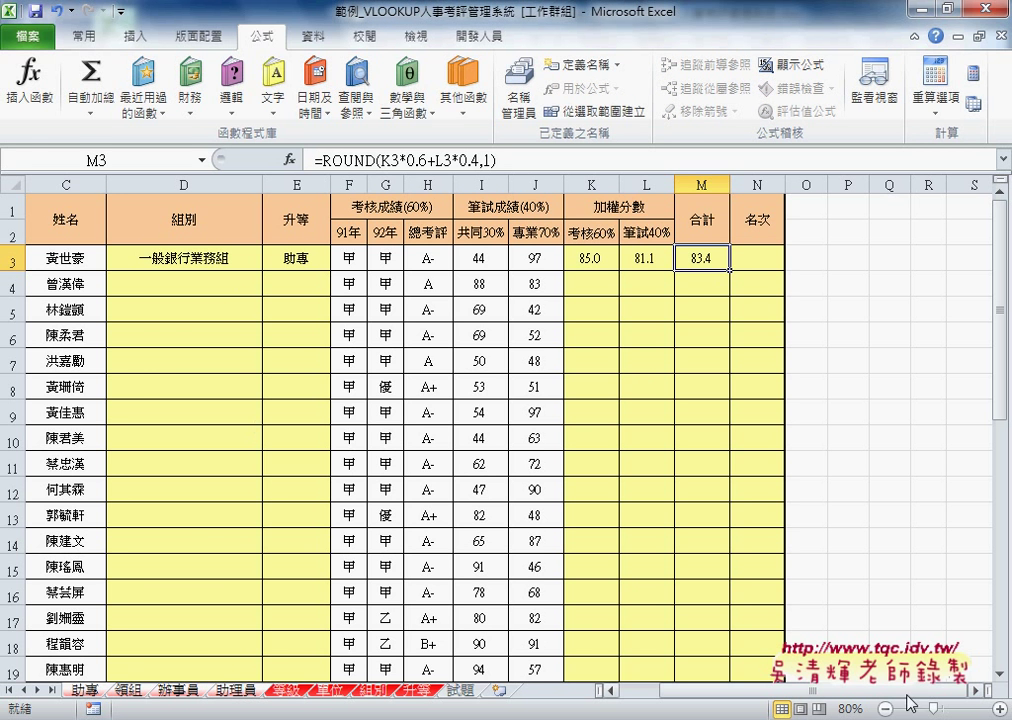
scroll(653, 664, "left", 2)
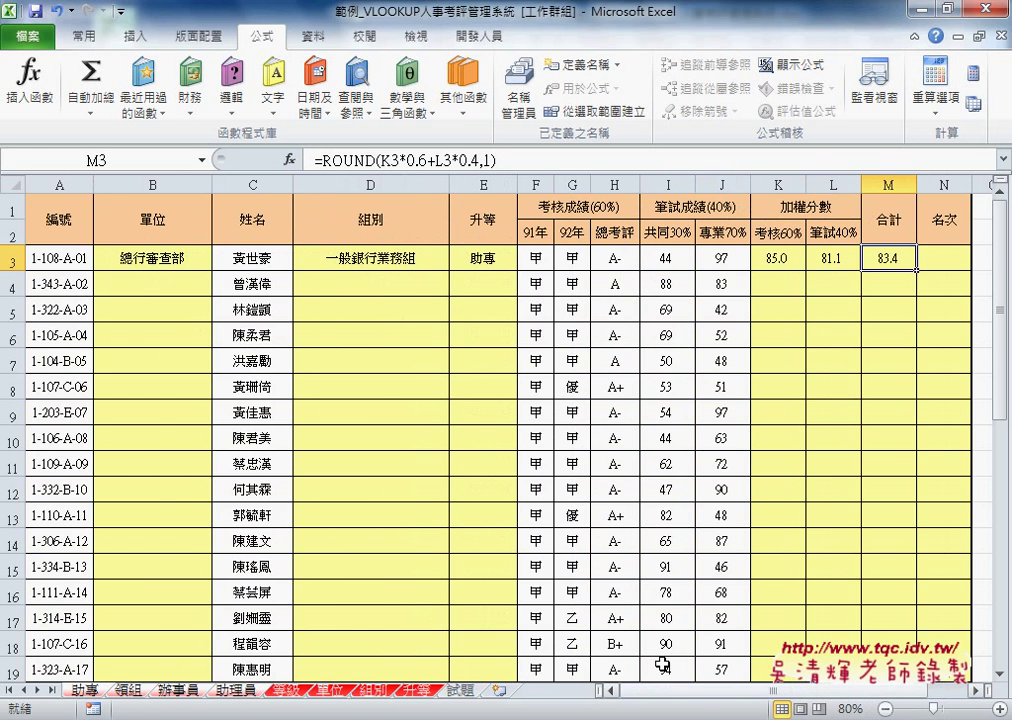
Step: Re-enter the B3, D3 and E3 lookup formulas across the grouped sheets
left_click(163, 261)
left_click(343, 160)
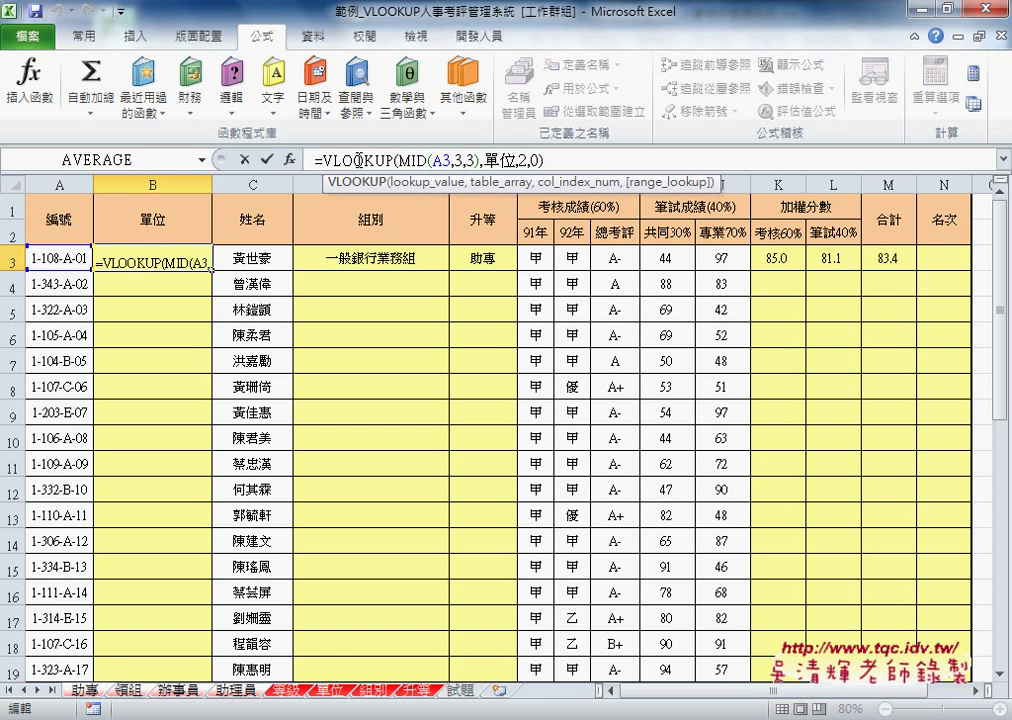
left_click(268, 160)
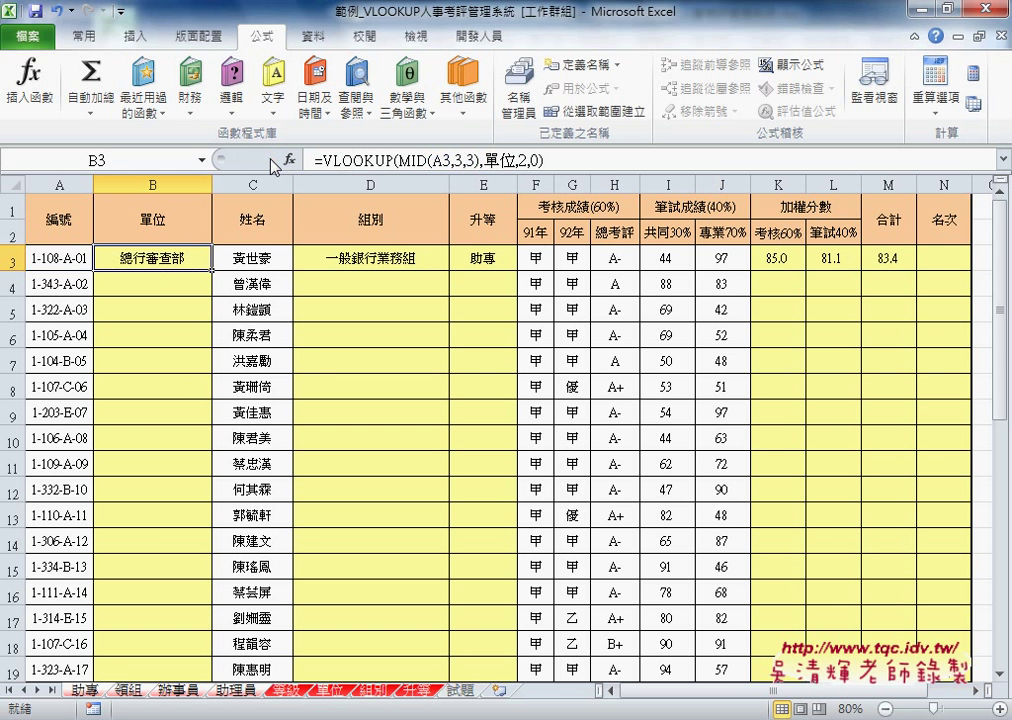
left_click(370, 258)
left_click(341, 160)
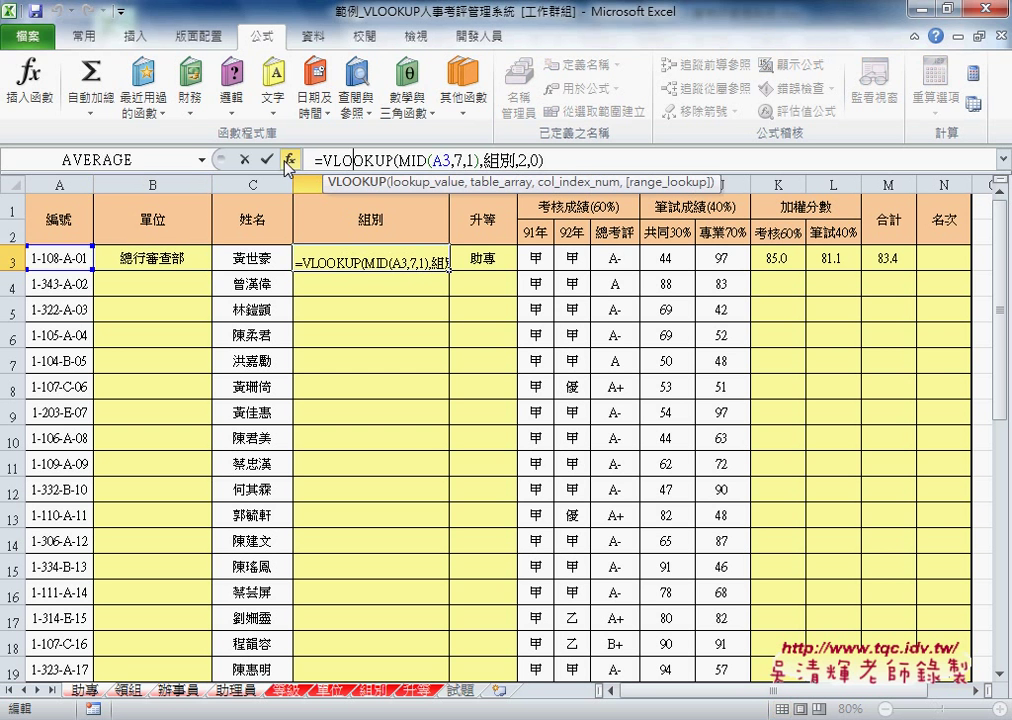
left_click(268, 160)
key("Right")
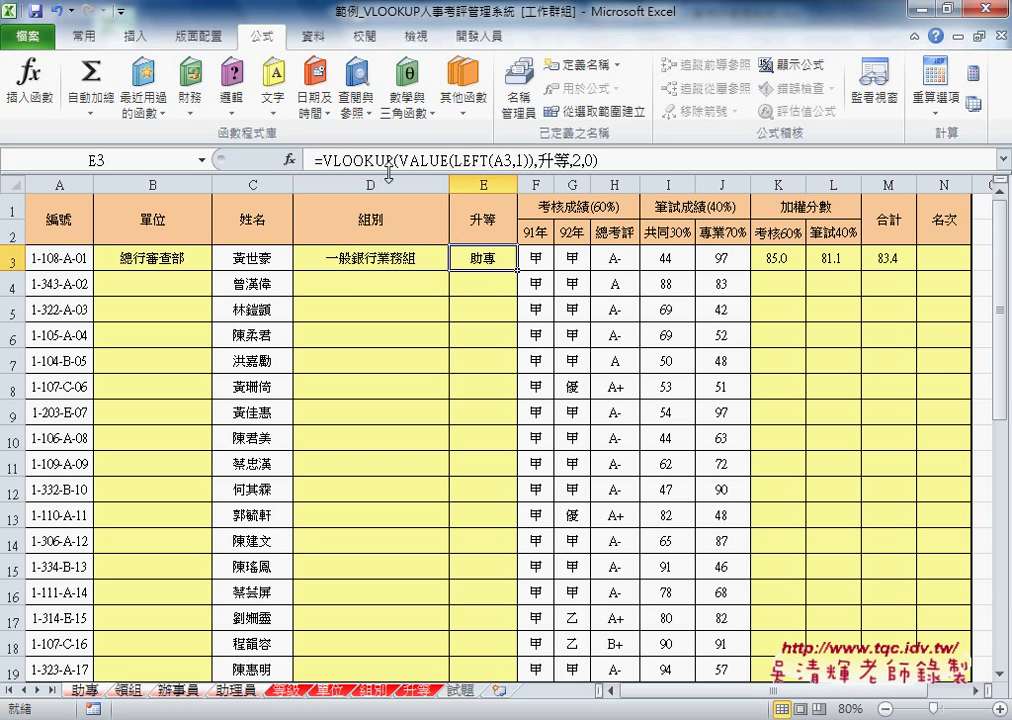
left_click(388, 162)
left_click(268, 160)
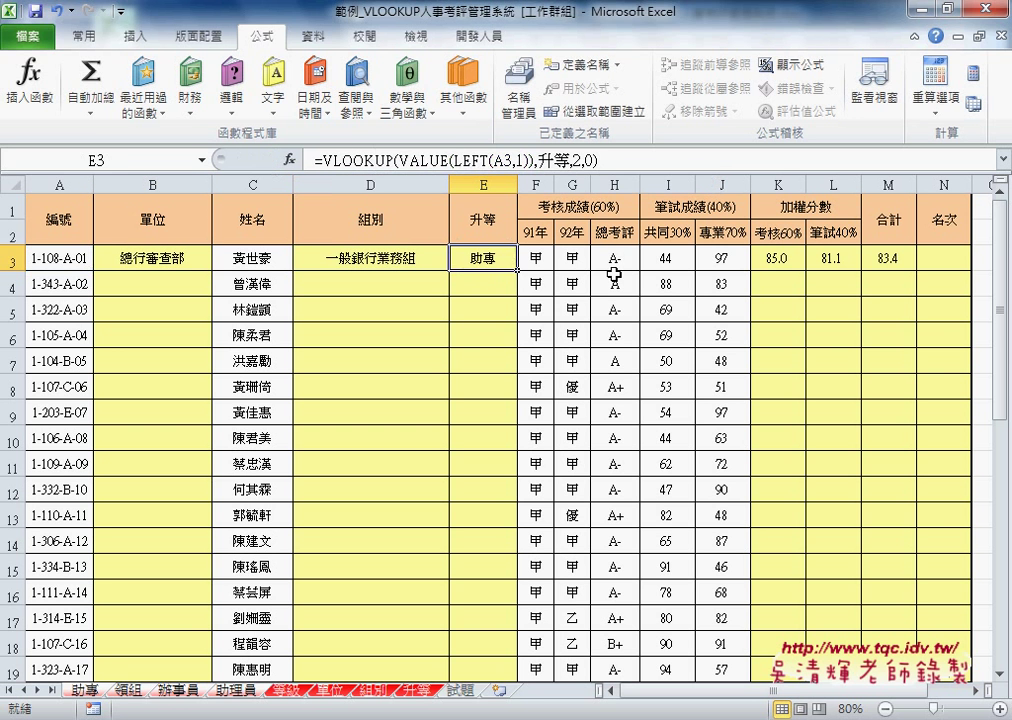
Step: Re-enter the K3, L3 and M3 score formulas across the grouped sheets
left_click(777, 258)
left_click(400, 160)
left_click(268, 160)
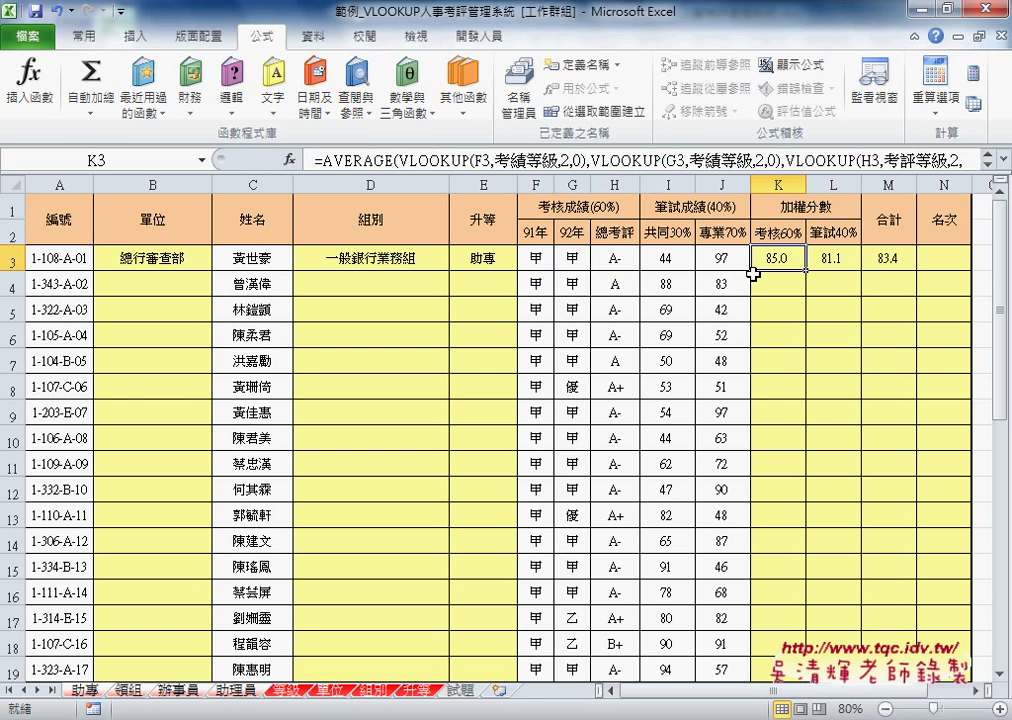
left_click(828, 260)
left_click(390, 160)
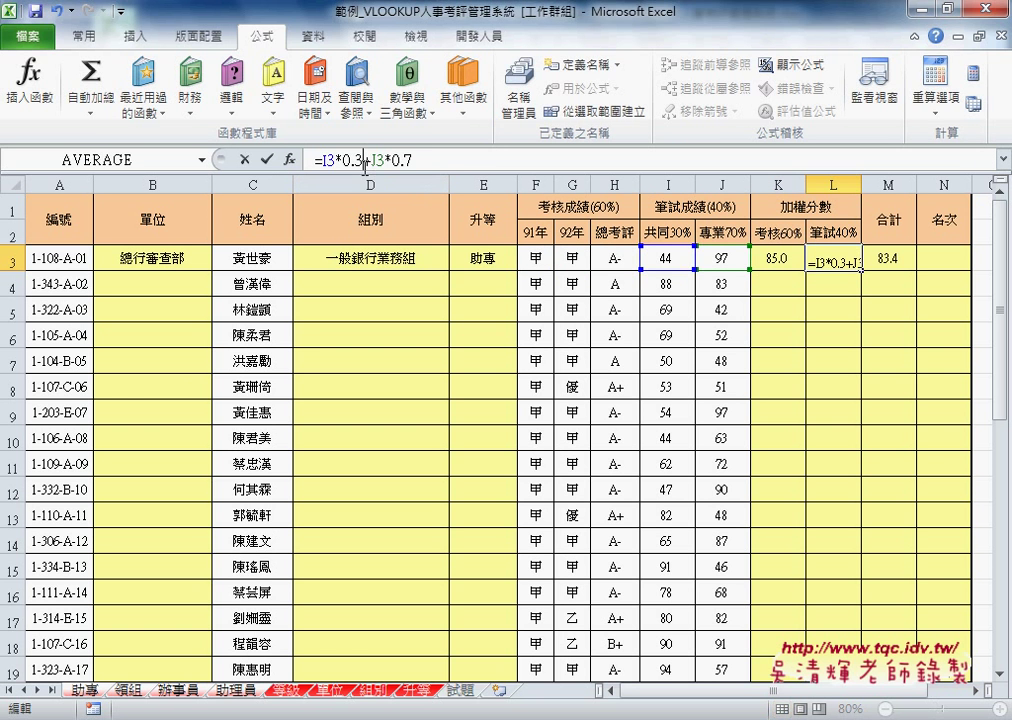
left_click(268, 160)
left_click(885, 258)
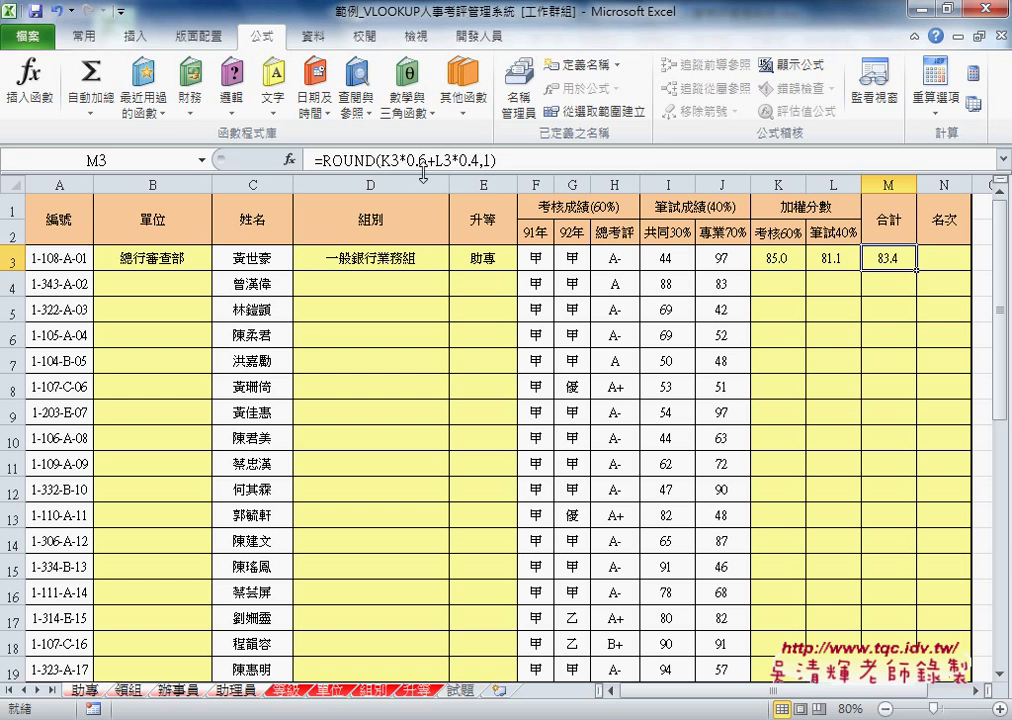
left_click(349, 160)
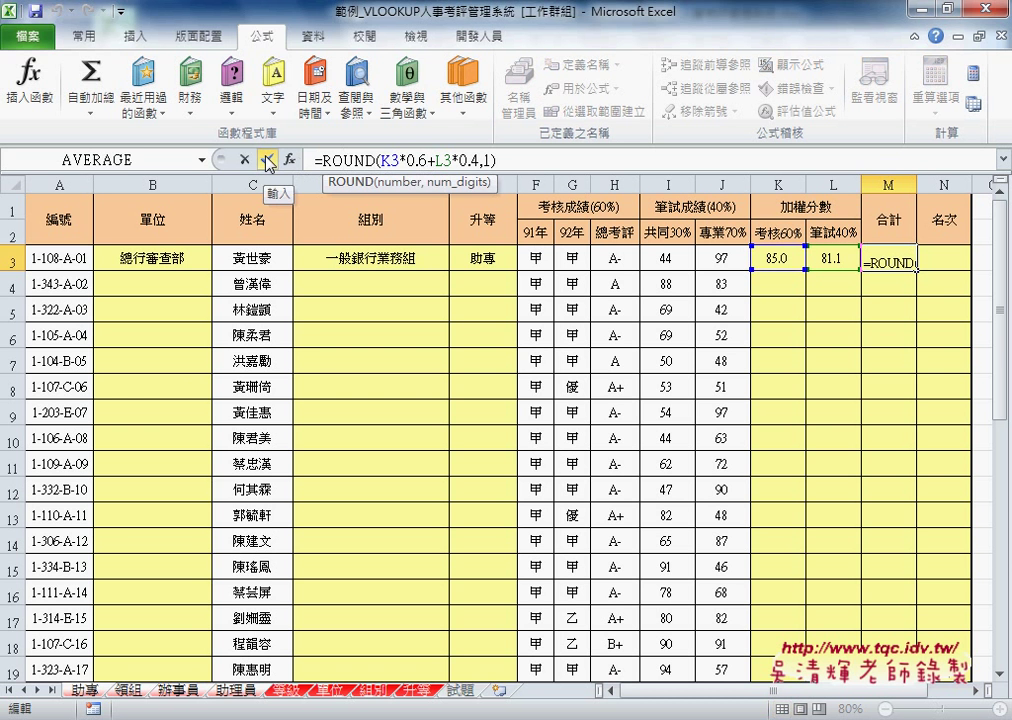
left_click(268, 160)
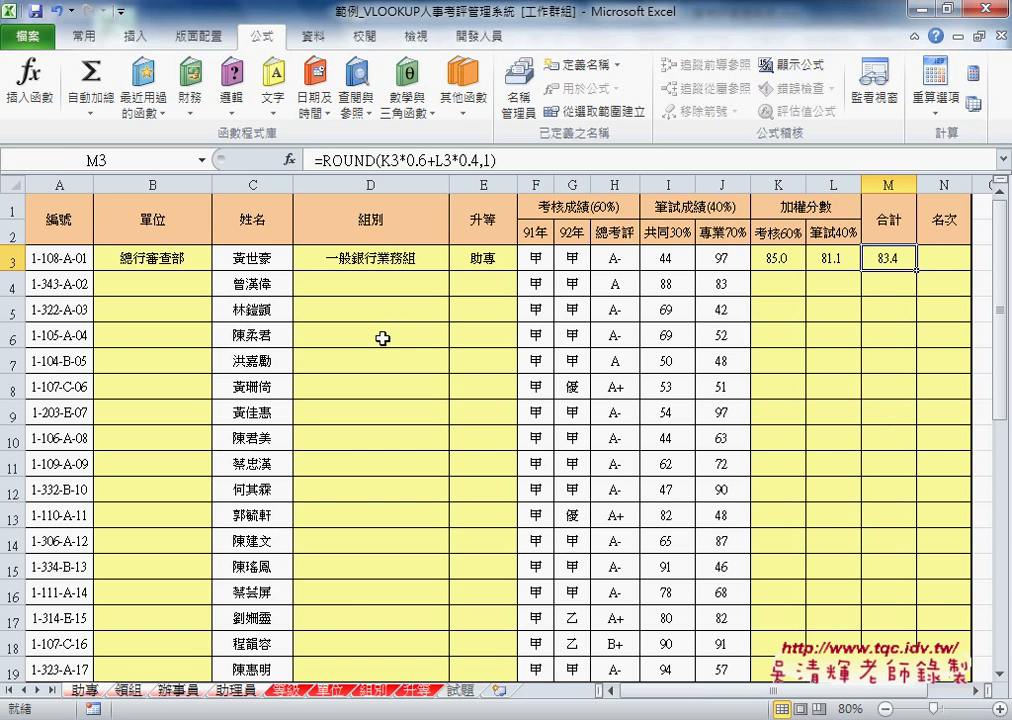
Step: Ungroup via the 等級 tab, then fill B3's 單位 lookup down column B on 助專
left_click(289, 691)
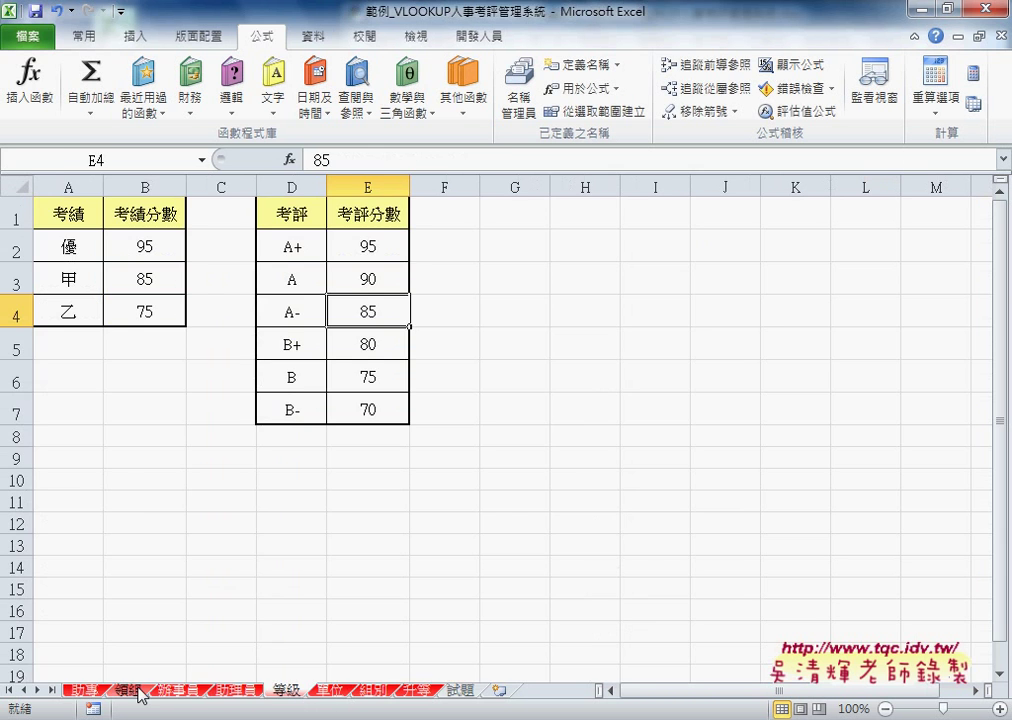
left_click(85, 691)
left_click(205, 258)
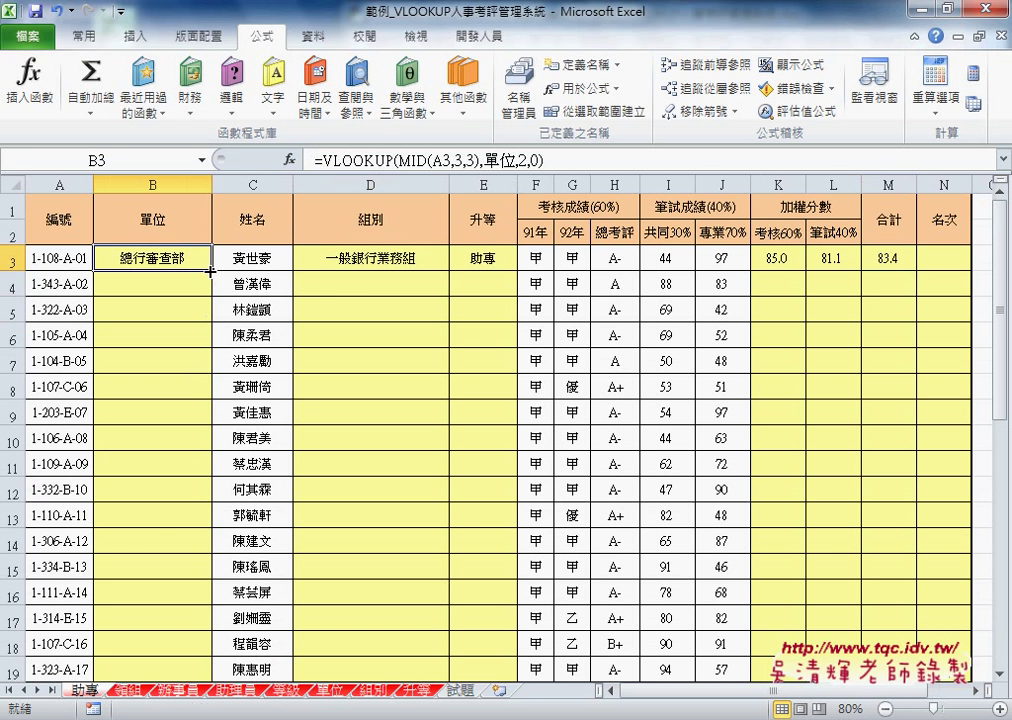
double_click(210, 270)
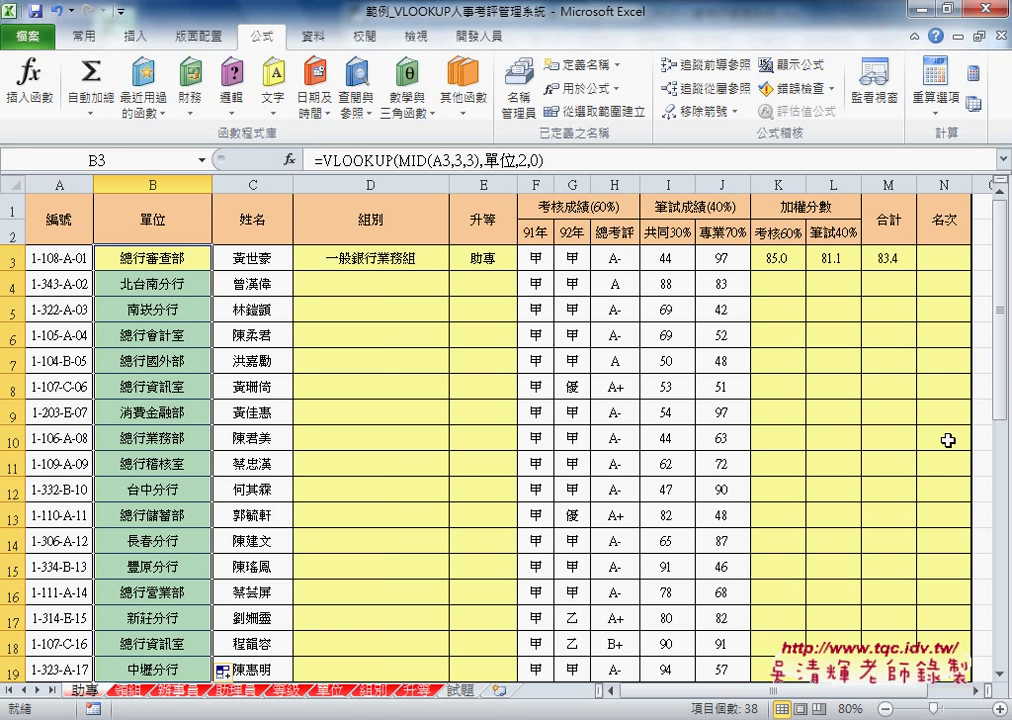
mouse_move(722, 691)
left_mouse_down()
mouse_move(736, 703)
mouse_move(560, 555)
left_mouse_up()
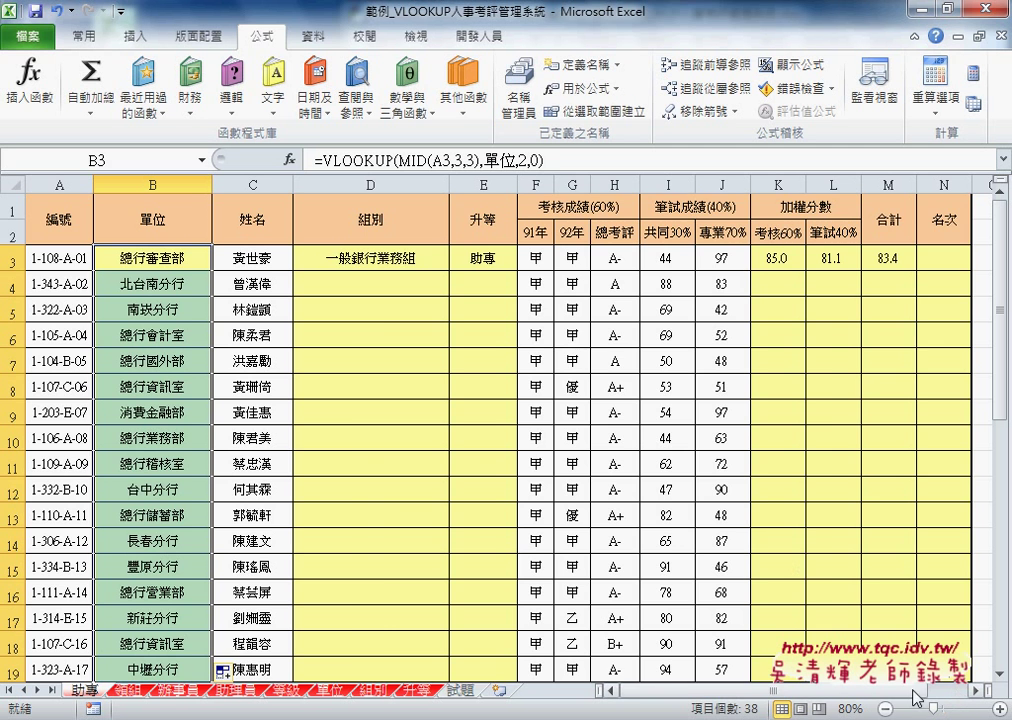
scroll(917, 698, "right", 1)
Step: Scroll the 助專 sheet right to view the cleared computed columns
scroll(917, 698, "right", 1)
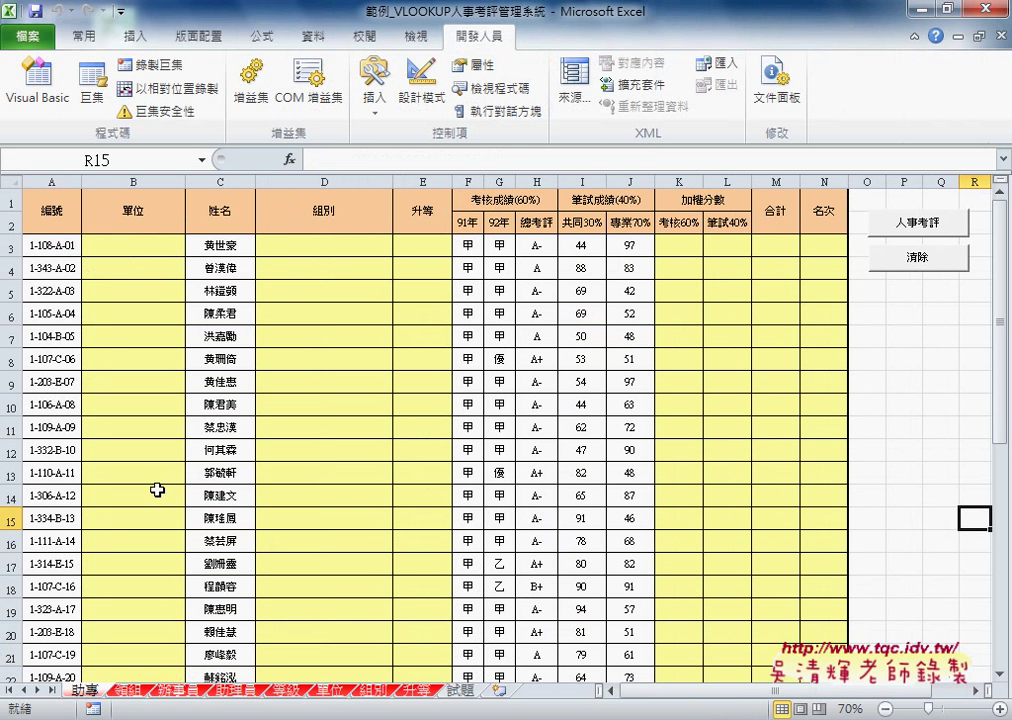
left_click(151, 250)
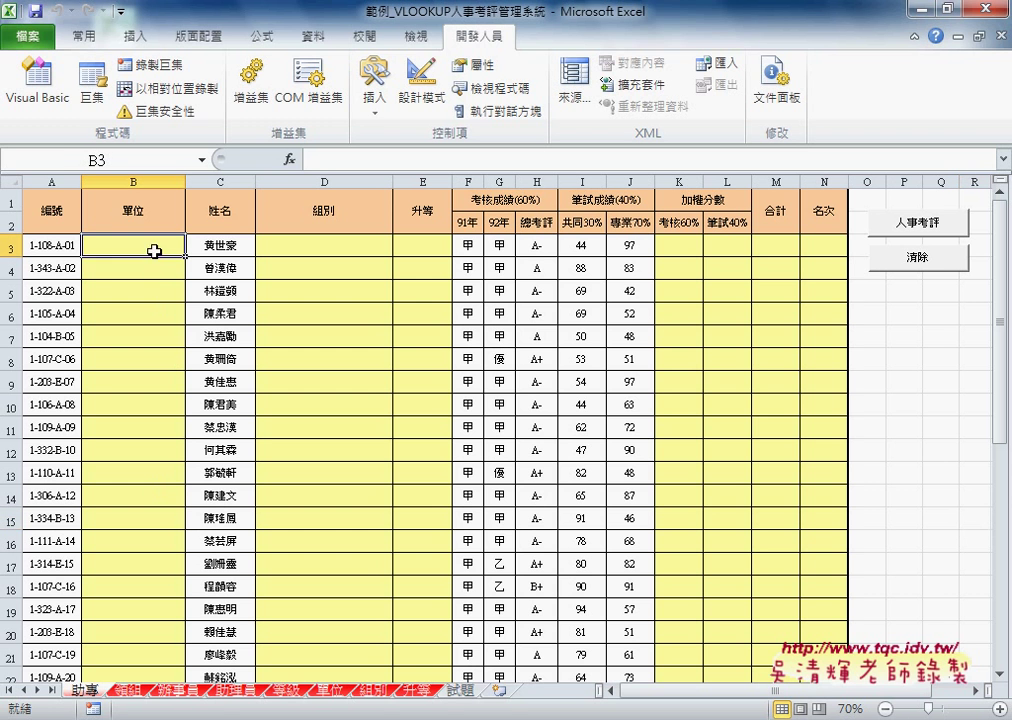
left_click(918, 262)
left_click(428, 249)
left_click(680, 249)
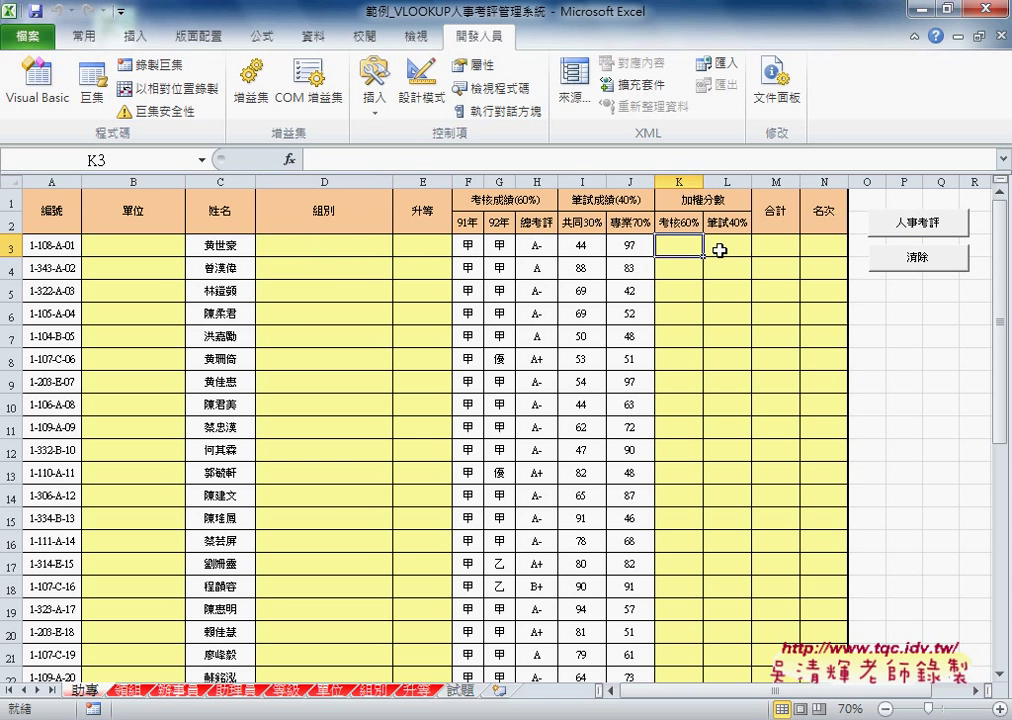
left_click(727, 250)
left_click(811, 252)
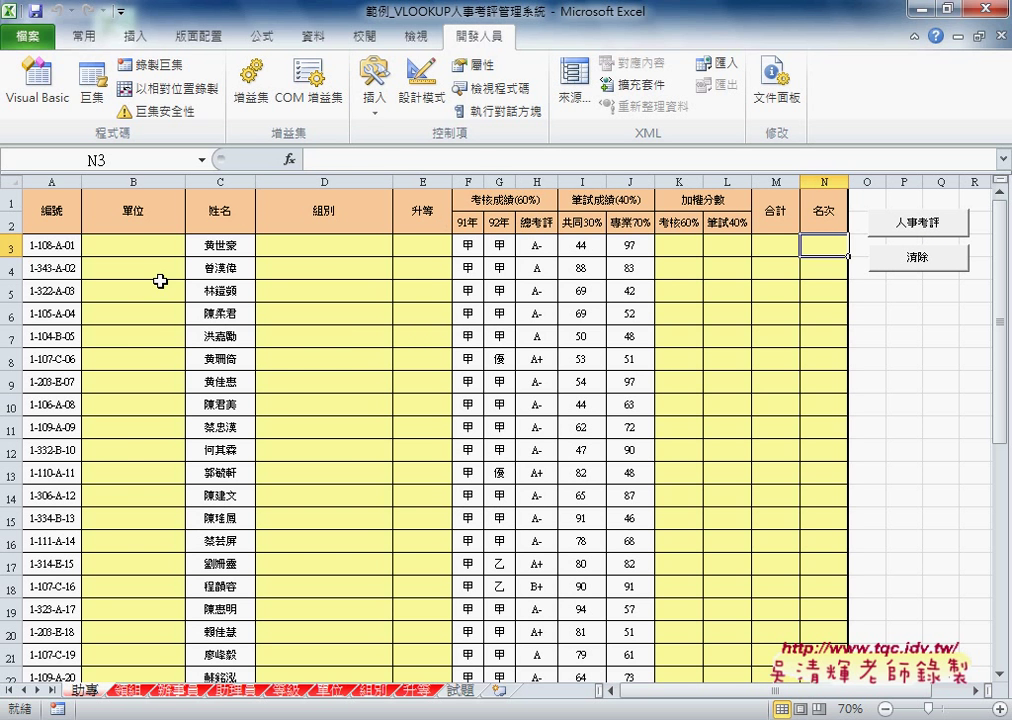
Step: Run the 人事考評 macro and the 清除 macro twice, filling and then emptying the computed columns
left_click(912, 233)
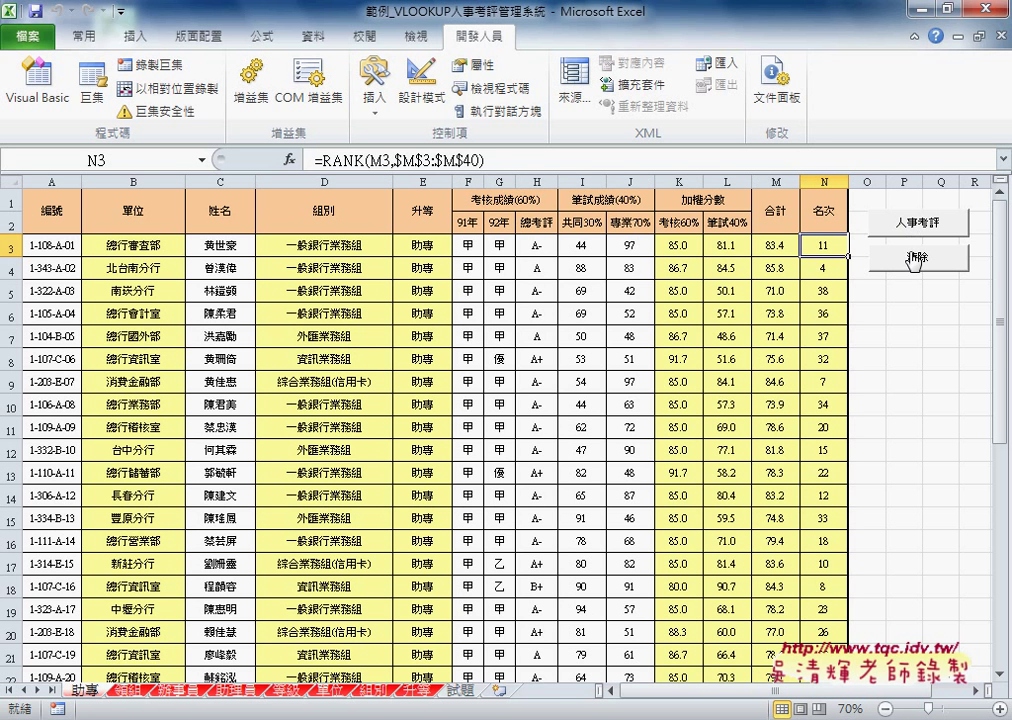
left_click(914, 260)
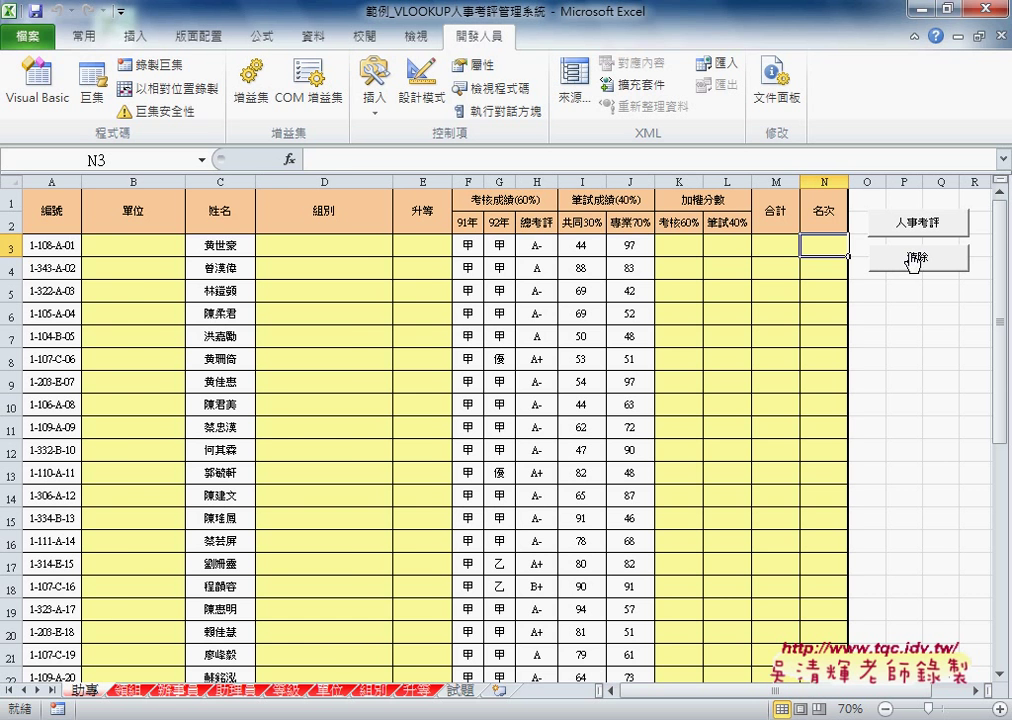
left_click(914, 222)
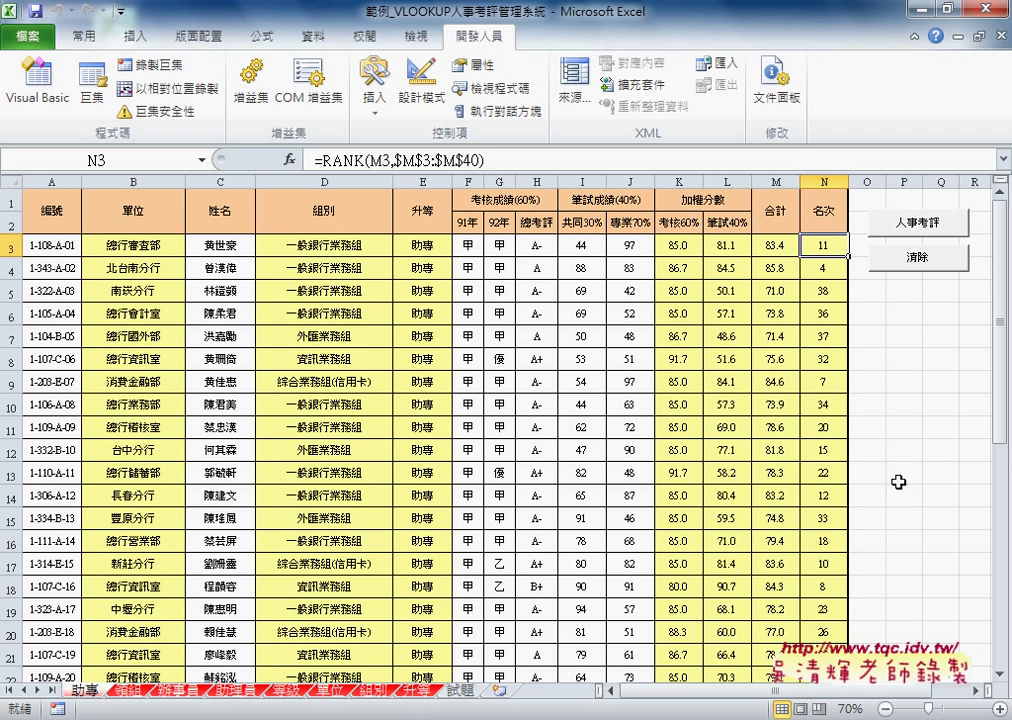
left_click(916, 259)
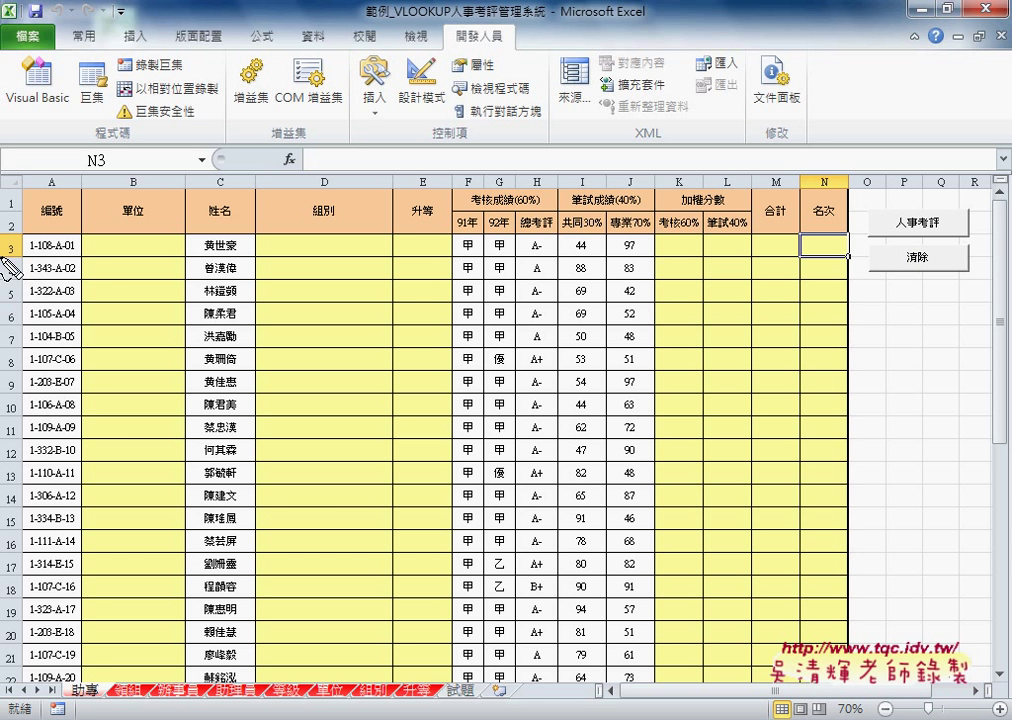
Step: Adjust the appraisal table's column headers and cells on the sheet, then cancel with Escape
mouse_move(16, 238)
left_mouse_down()
mouse_move(42, 240)
mouse_move(78, 312)
left_mouse_up()
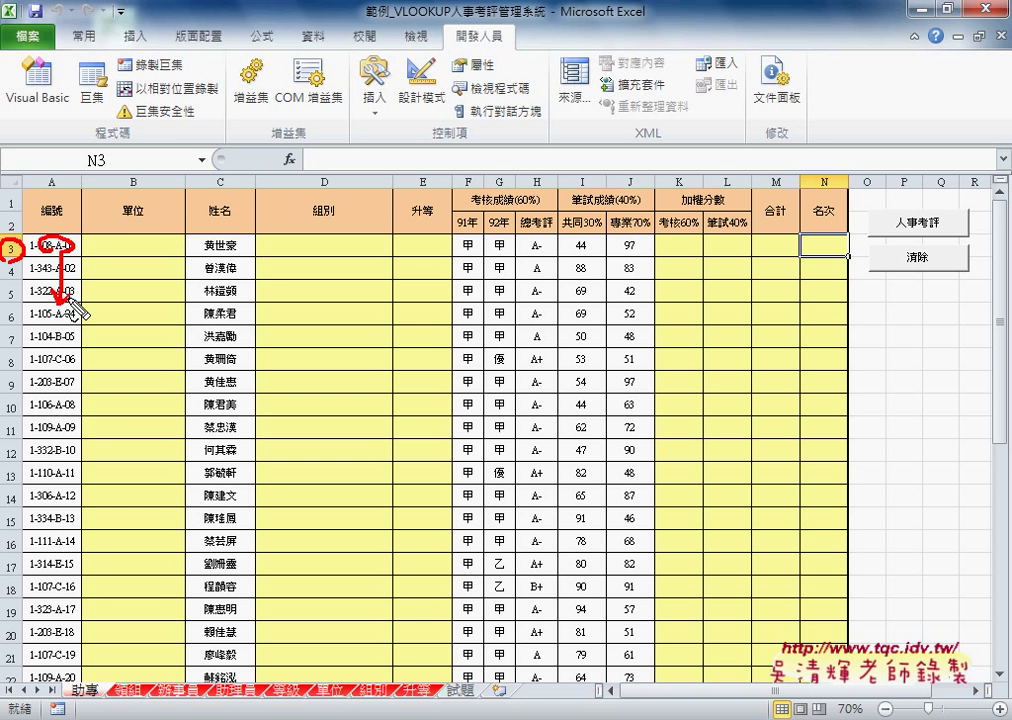
left_click_drag(140, 175, 128, 177)
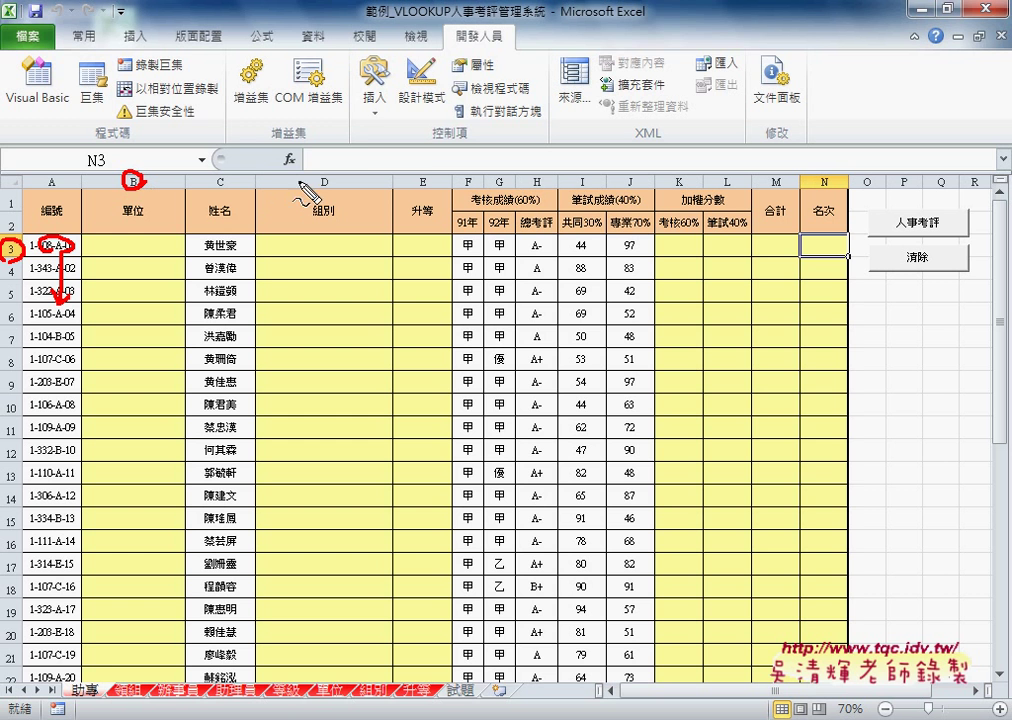
left_click_drag(323, 175, 316, 184)
left_click_drag(428, 175, 421, 185)
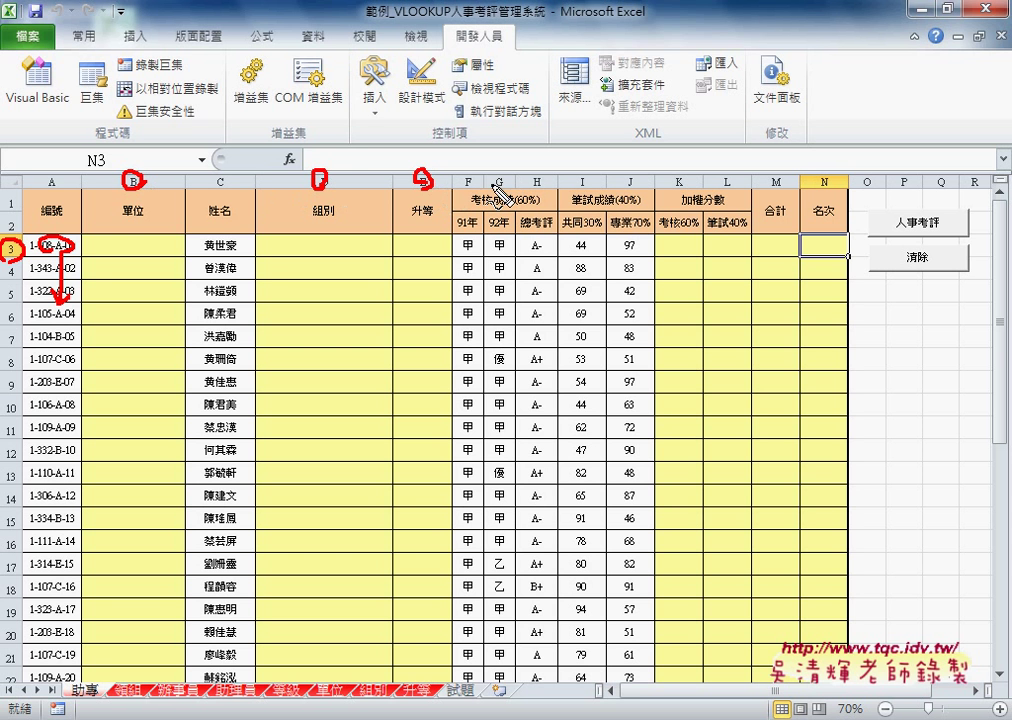
left_click_drag(688, 176, 684, 186)
mouse_move(753, 191)
left_mouse_down()
mouse_move(740, 199)
mouse_move(748, 189)
mouse_move(826, 187)
left_mouse_up()
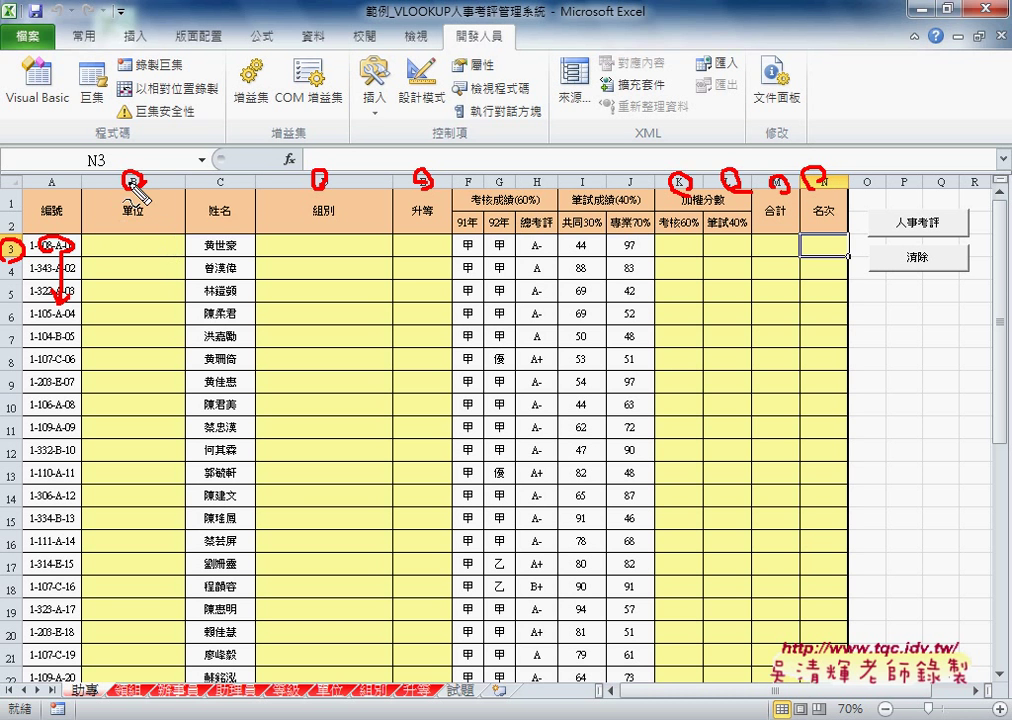
mouse_move(165, 257)
left_mouse_down()
mouse_move(117, 258)
mouse_move(170, 245)
left_mouse_up()
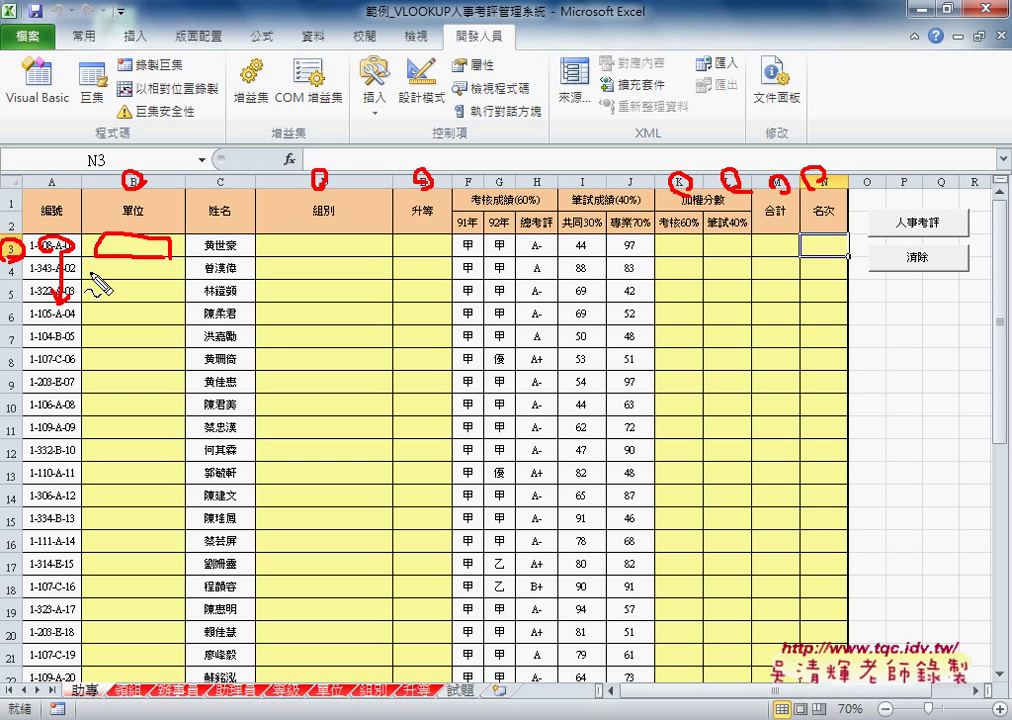
key("Escape")
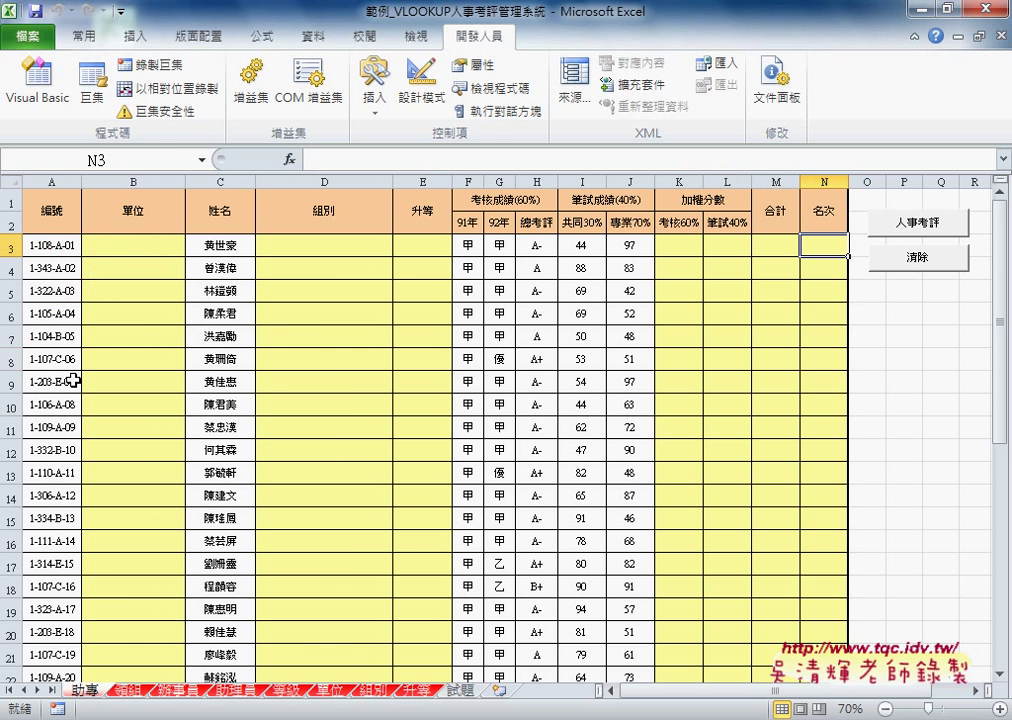
Step: In the VBA editor, inspect the 人事考評1 header and its loop's last-row expression
mouse_move(333, 719)
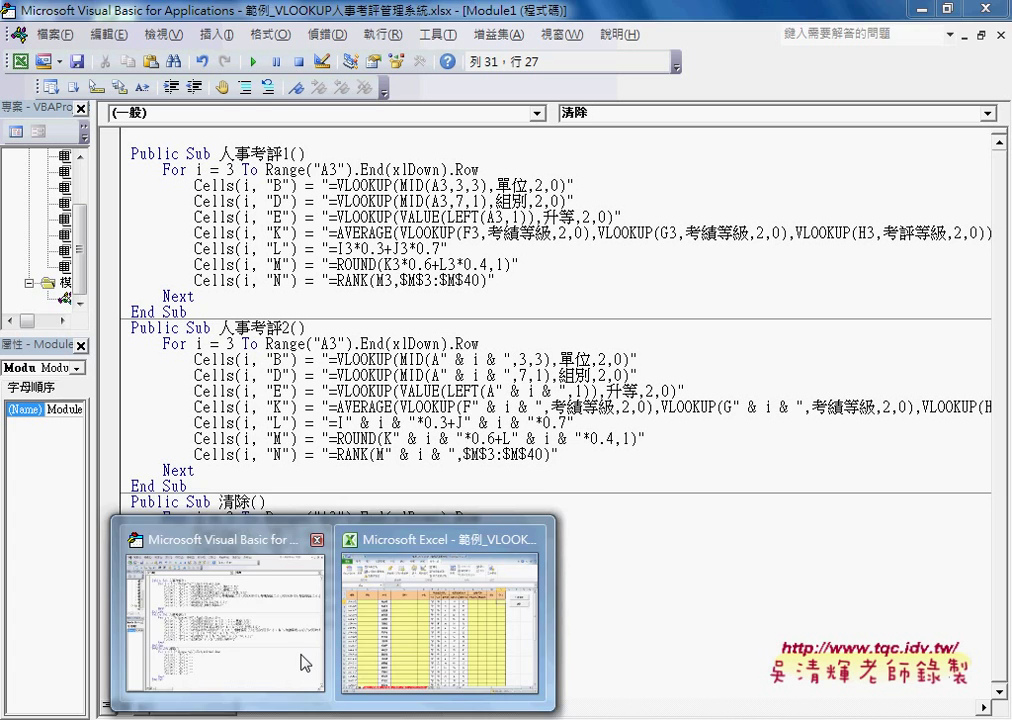
left_click(303, 657)
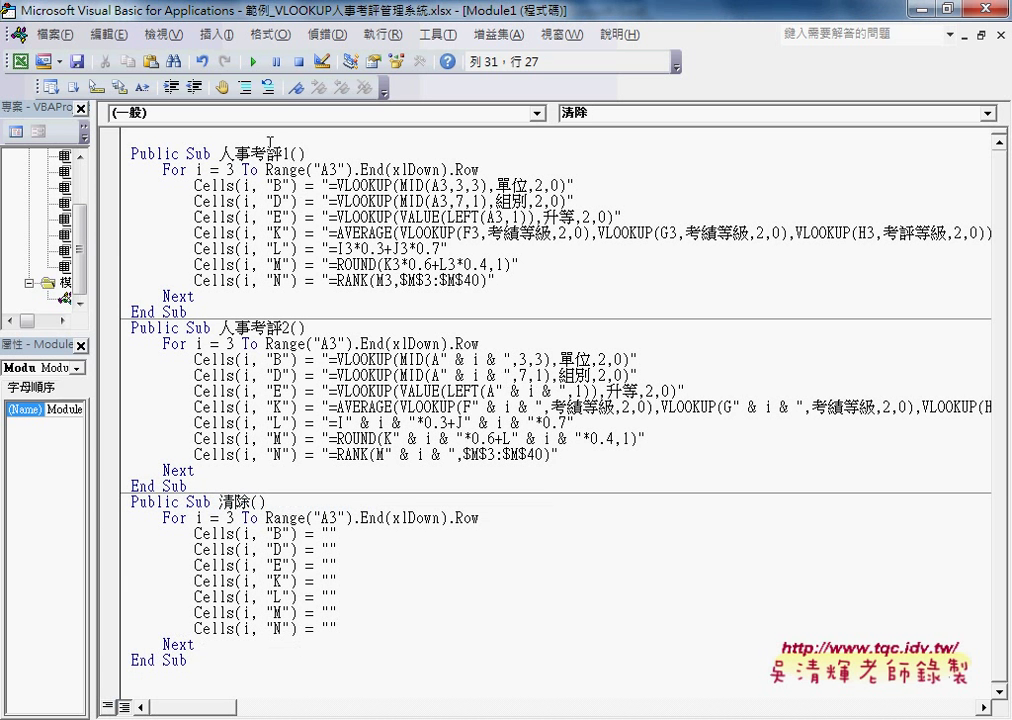
left_click(219, 128)
left_click(290, 153)
key("shift+Left")
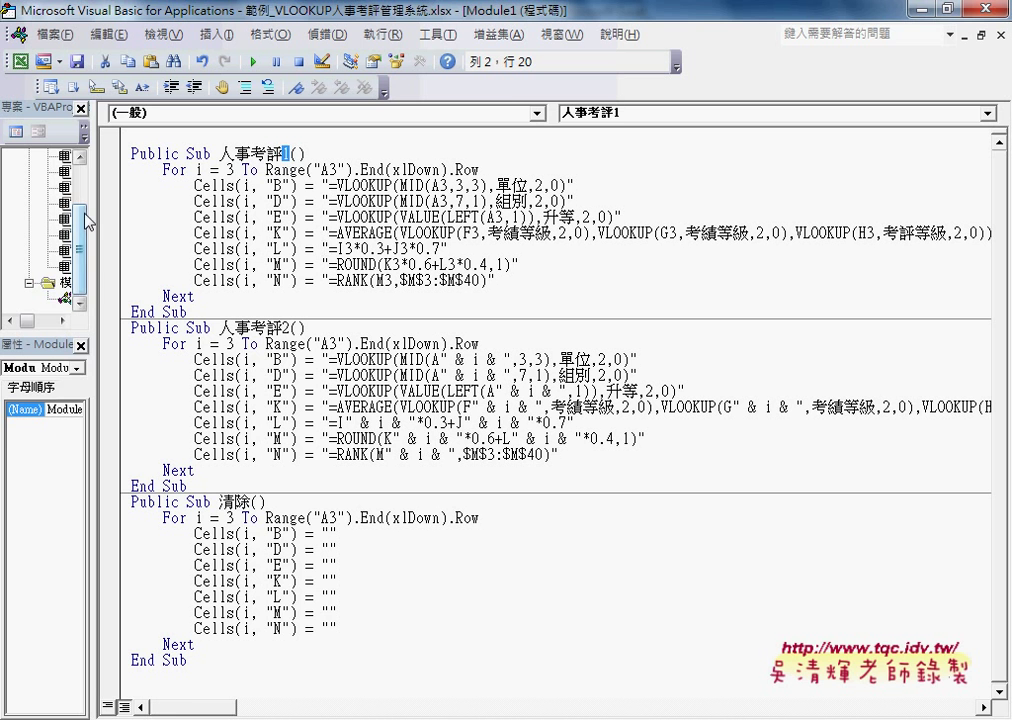
left_click_drag(94, 220, 76, 220)
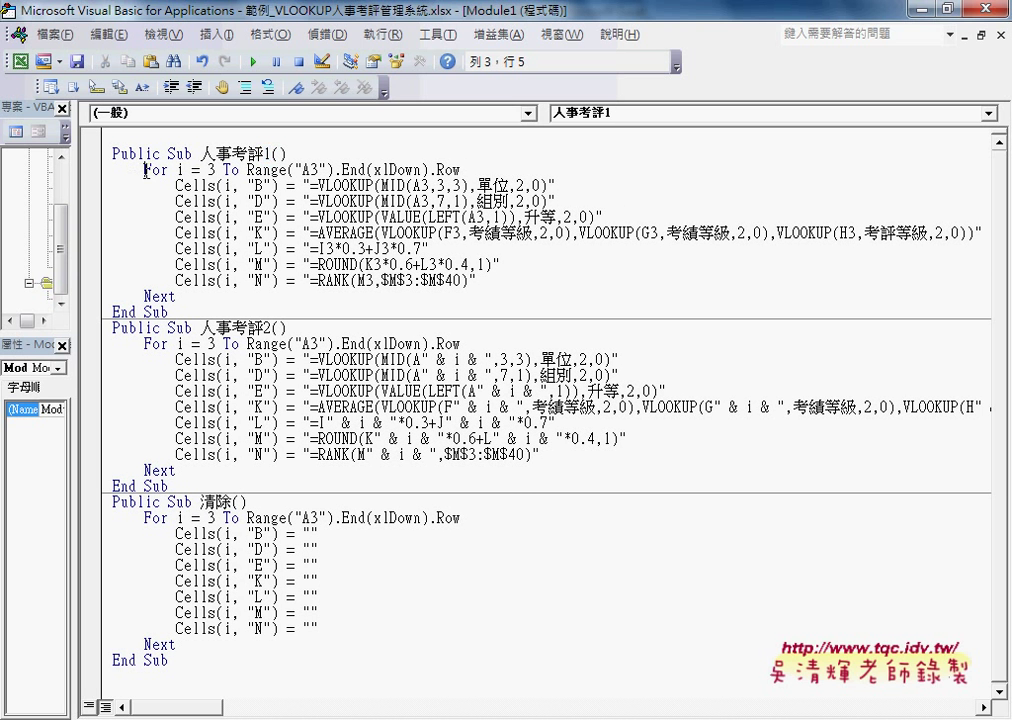
left_click_drag(144, 170, 460, 171)
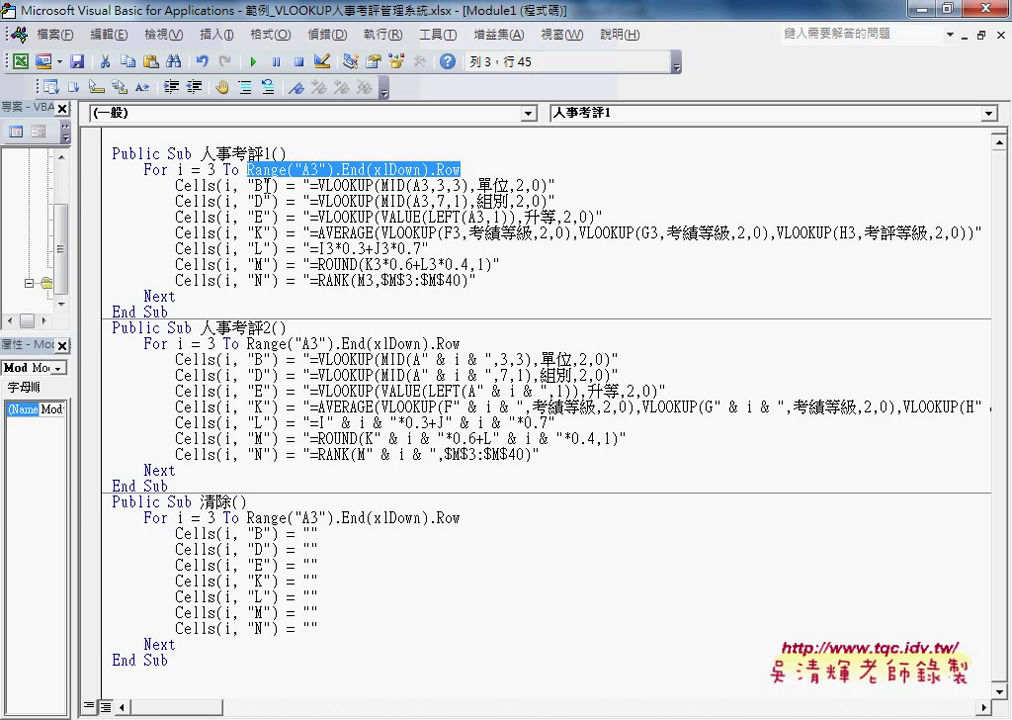
Step: Review the column B and E formula lines, then restore the editor and move it over the sheet
left_click(212, 187)
left_click(211, 201)
left_click(211, 217)
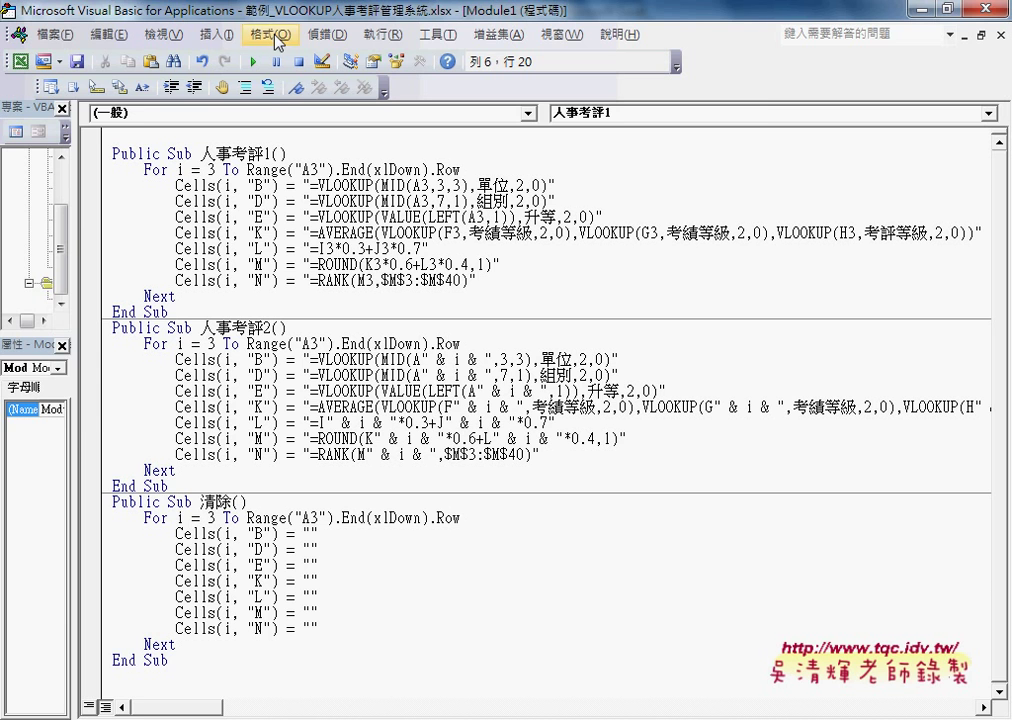
double_click(278, 17)
mouse_move(225, 75)
left_mouse_down()
mouse_move(313, 245)
mouse_move(289, 299)
left_mouse_up()
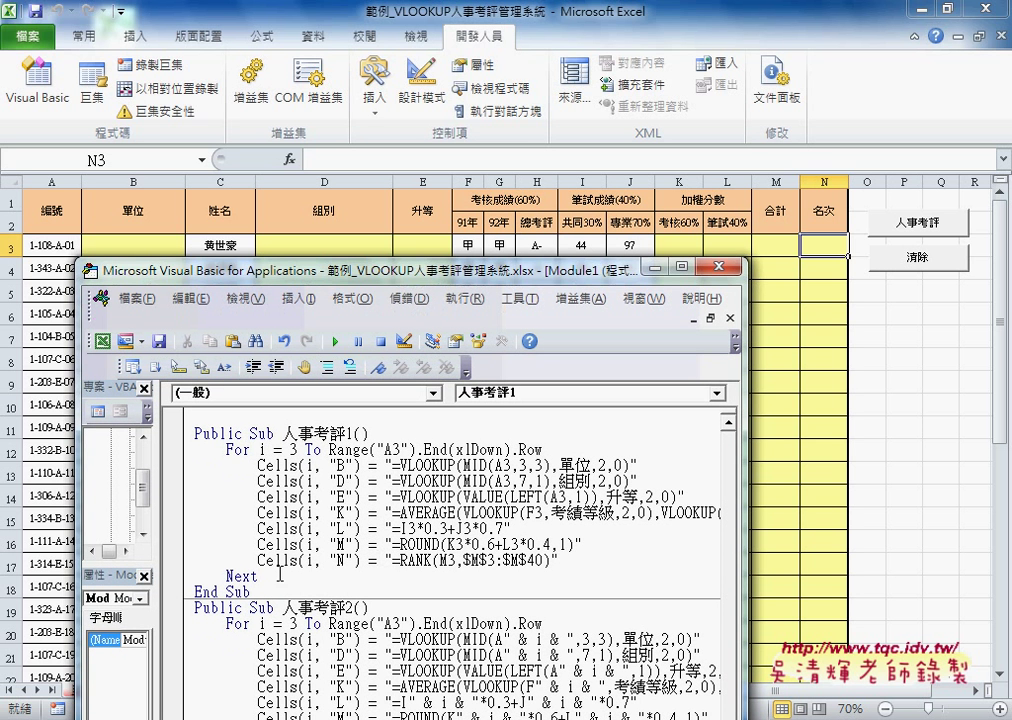
Step: Compare the fixed A3 VLOOKUP reference with 人事考評2's row-variable formulas, widening and raising the code window
left_click_drag(630, 464, 392, 465)
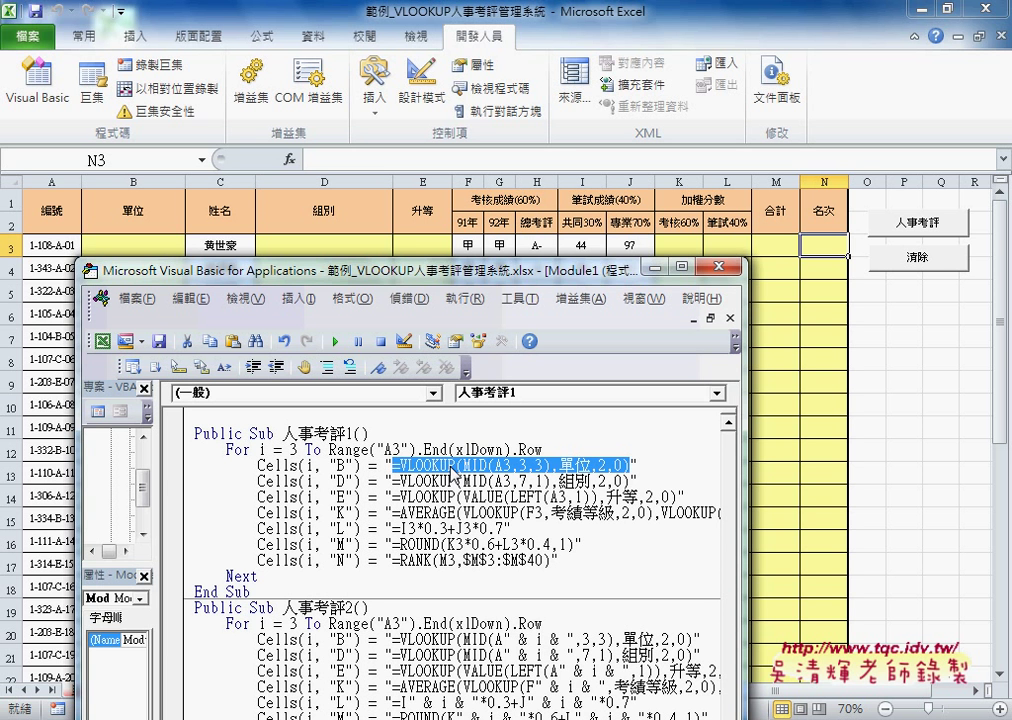
left_click_drag(503, 465, 512, 465)
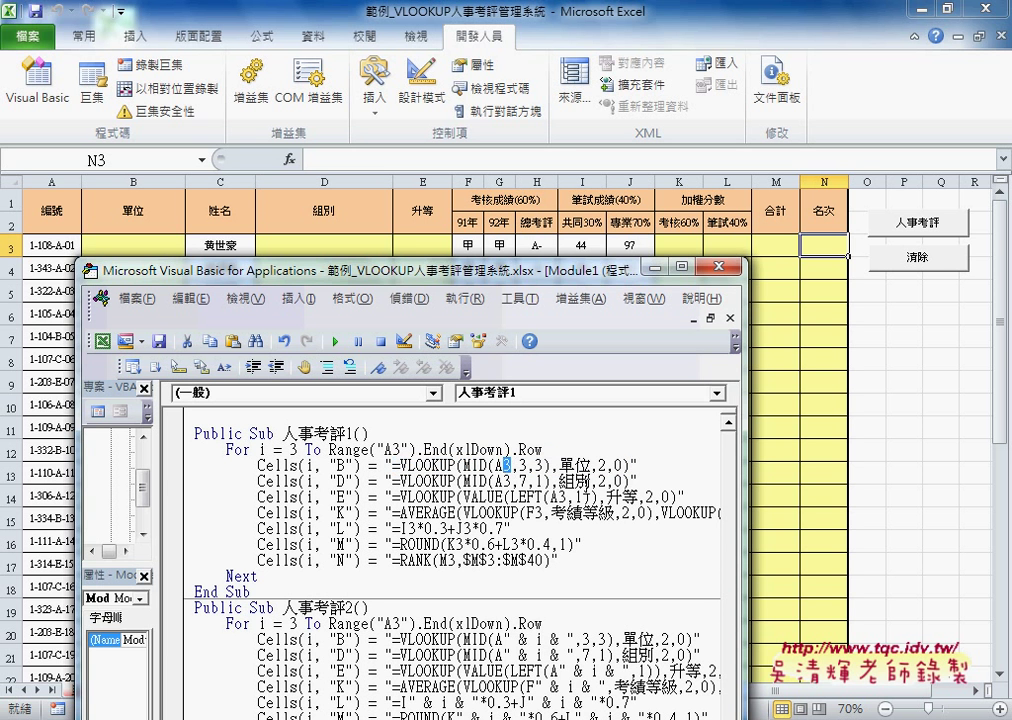
scroll(631, 481, "down", 1)
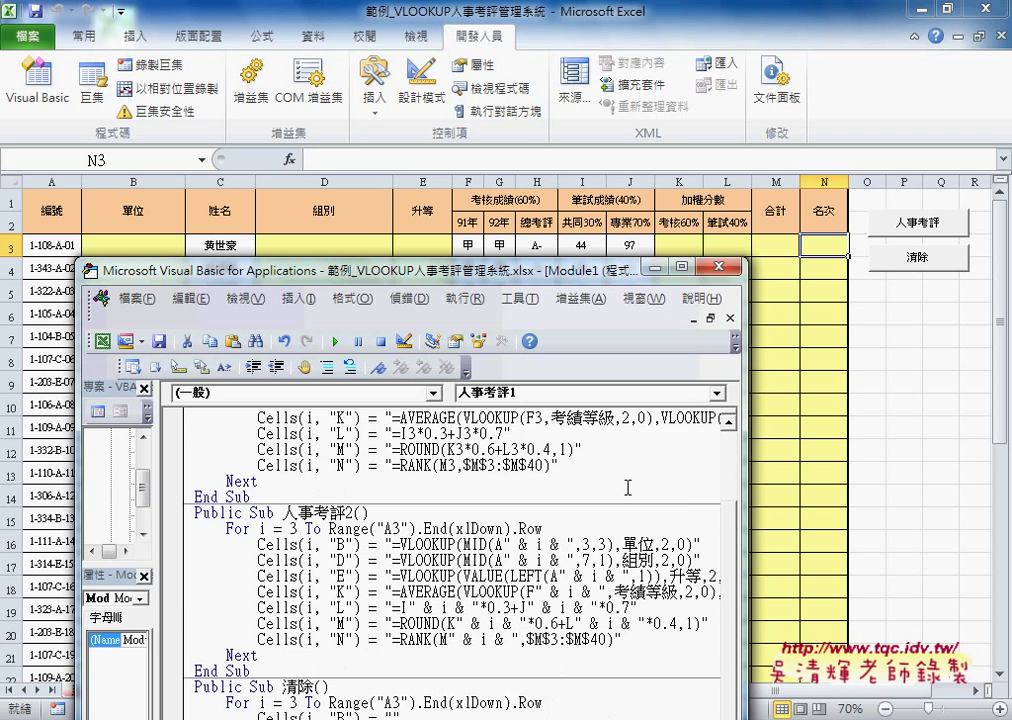
scroll(631, 481, "down", 2)
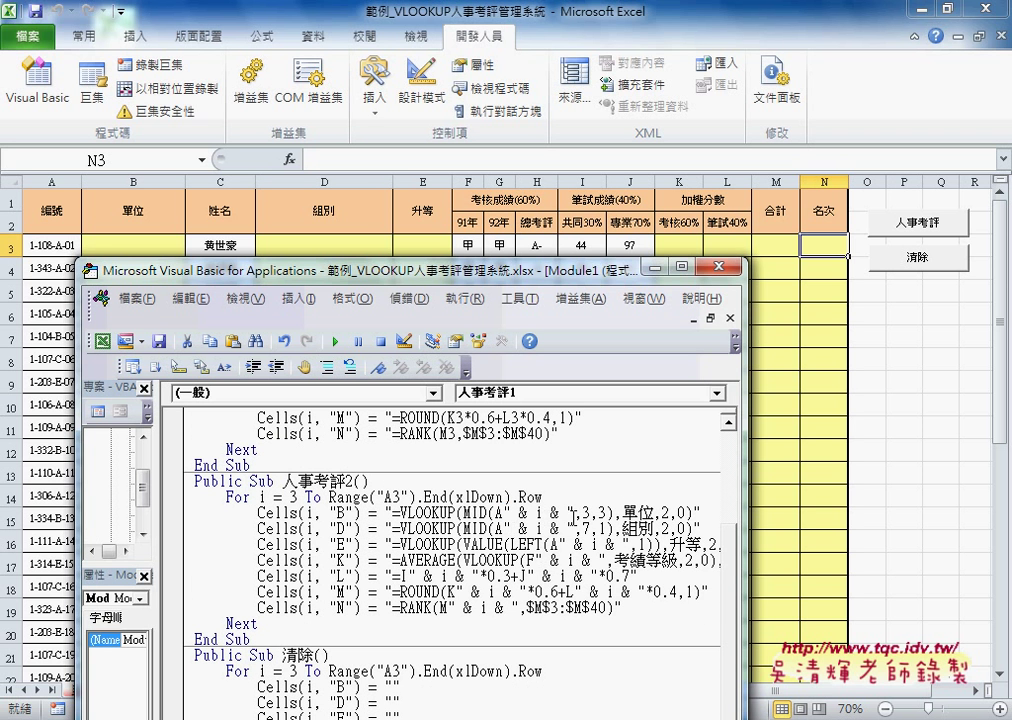
left_click_drag(505, 512, 572, 512)
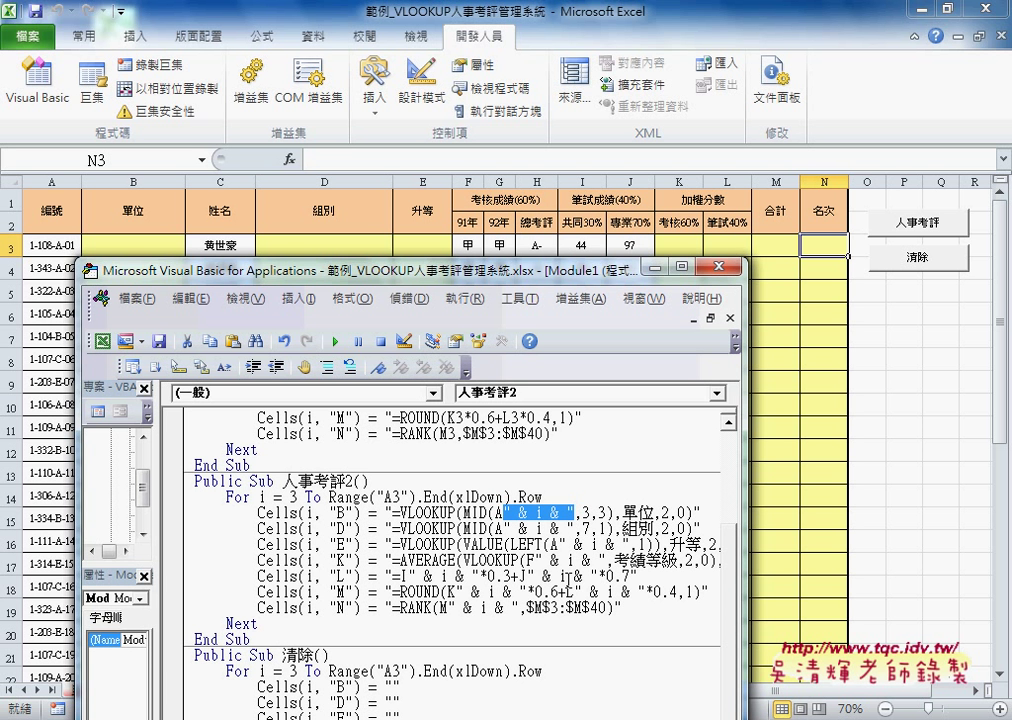
left_click_drag(745, 559, 962, 559)
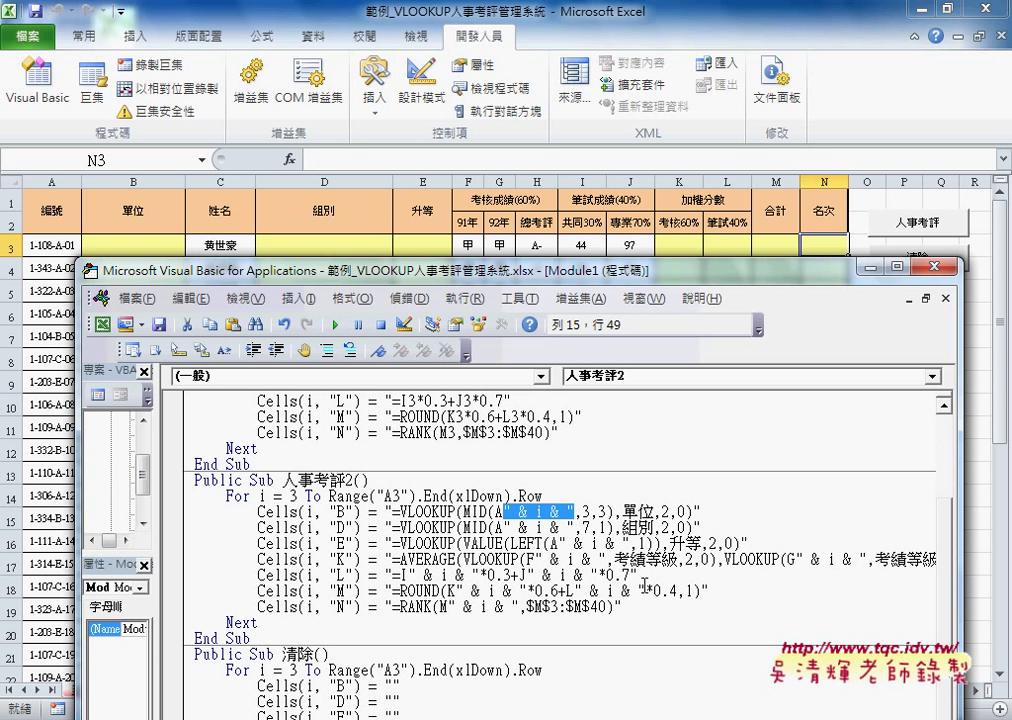
mouse_move(251, 638)
left_mouse_down()
mouse_move(196, 512)
mouse_move(195, 480)
left_mouse_up()
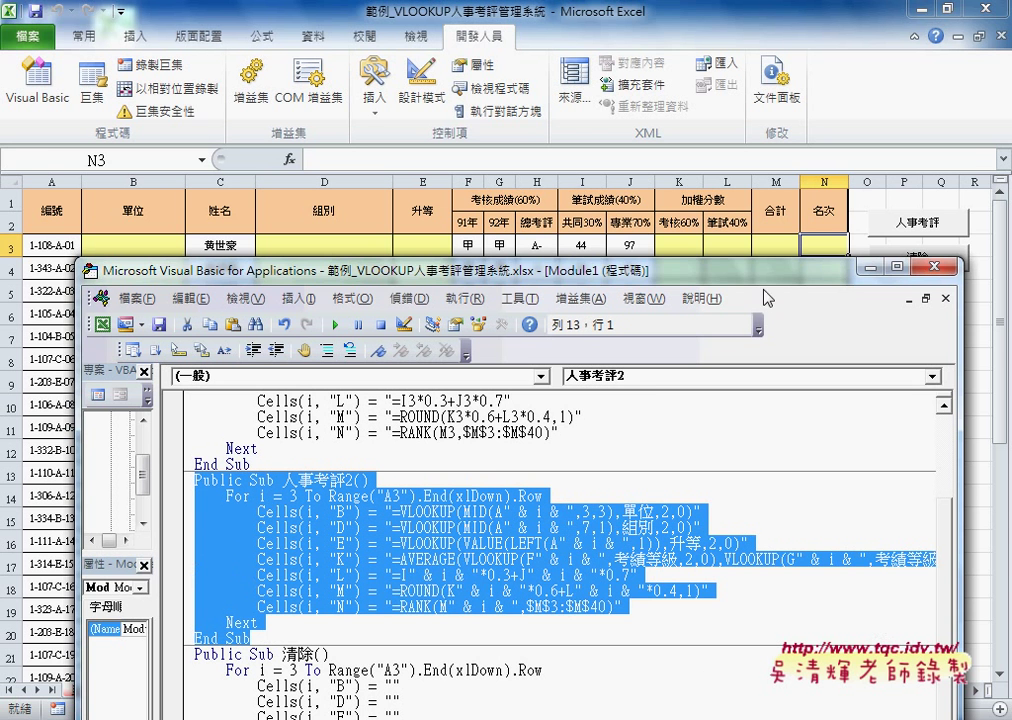
left_click_drag(765, 269, 768, 125)
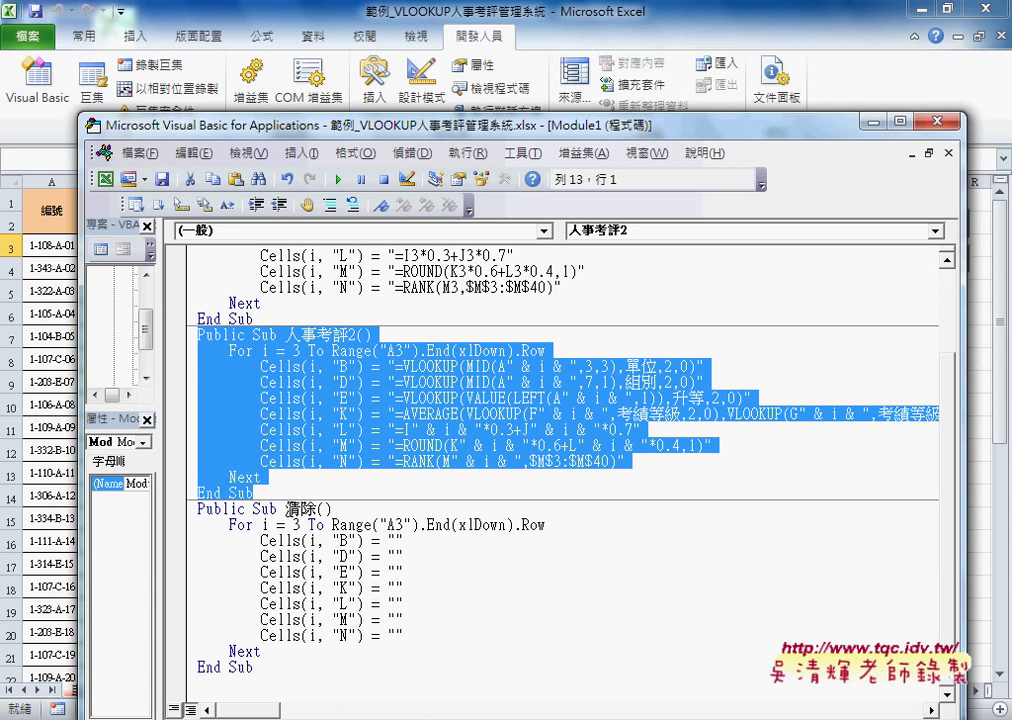
Step: Point out the 清除 procedure's empty values written to columns B, D, E and K
double_click(316, 510)
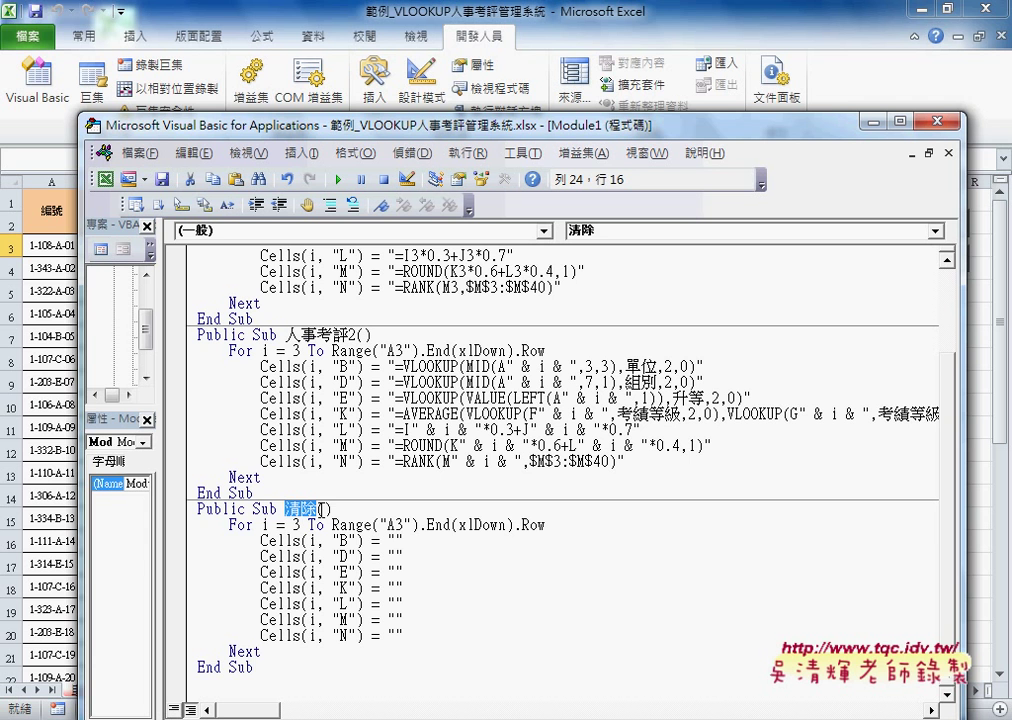
left_click(399, 540)
left_click(398, 556)
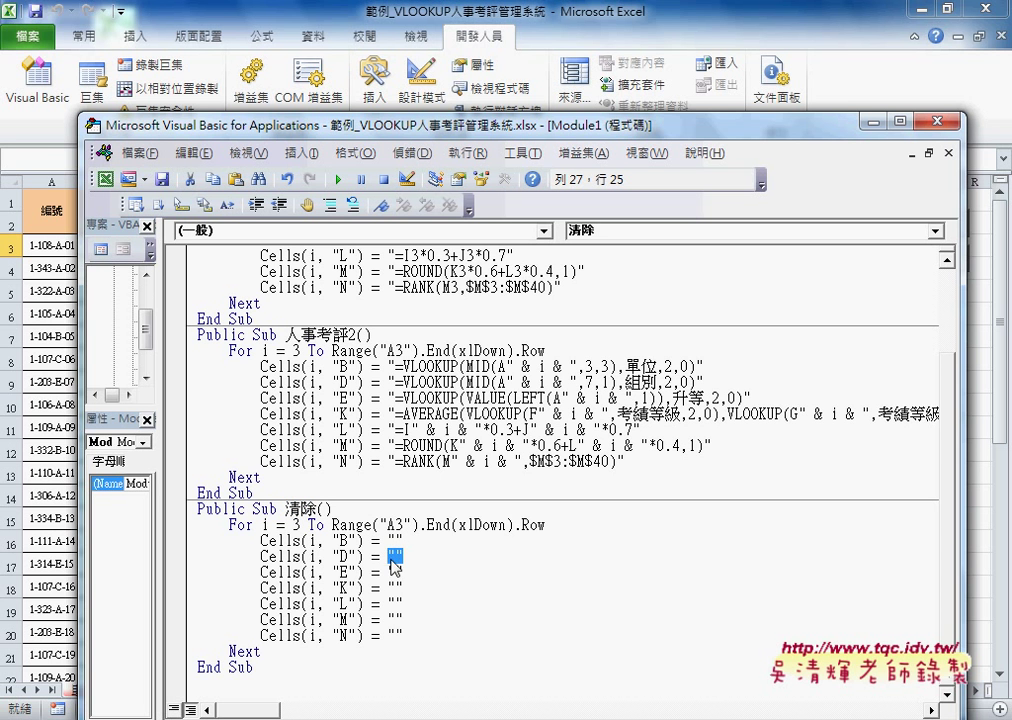
double_click(396, 572)
double_click(394, 588)
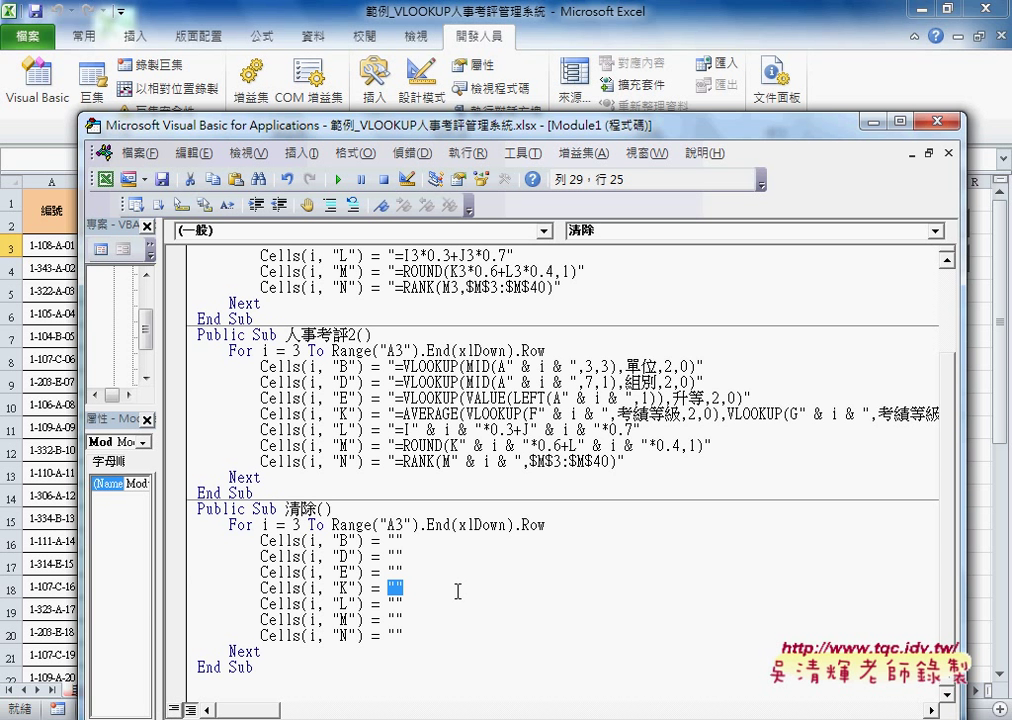
Step: In Excel, fill the table with 人事考評, clear it with 清除, and return to the VBA code
left_click(641, 17)
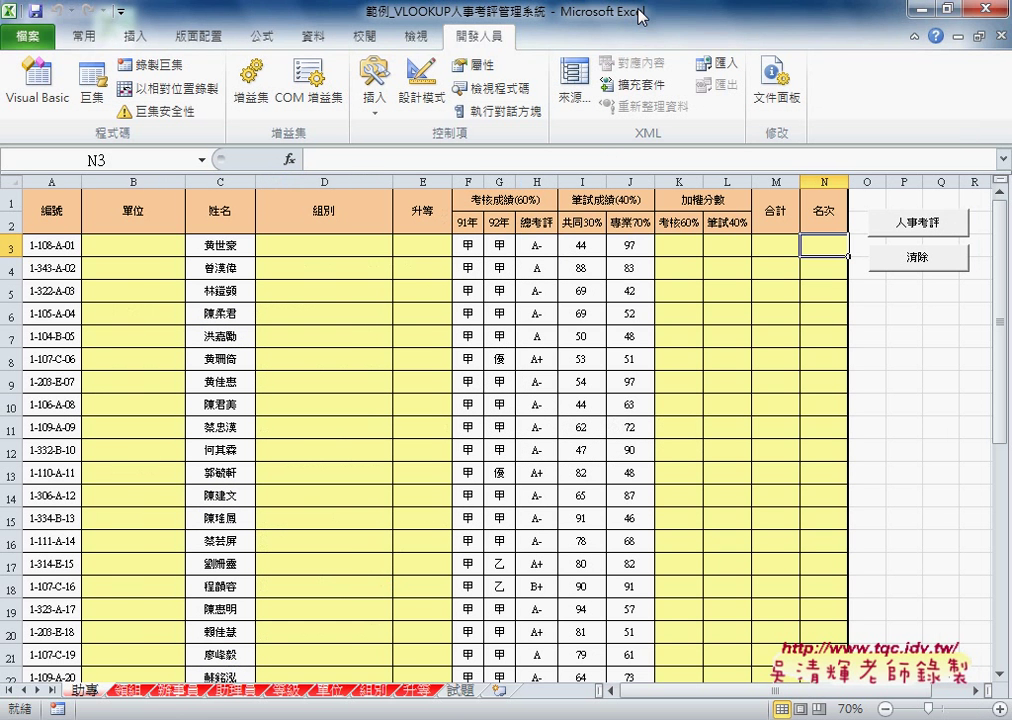
left_click(897, 226)
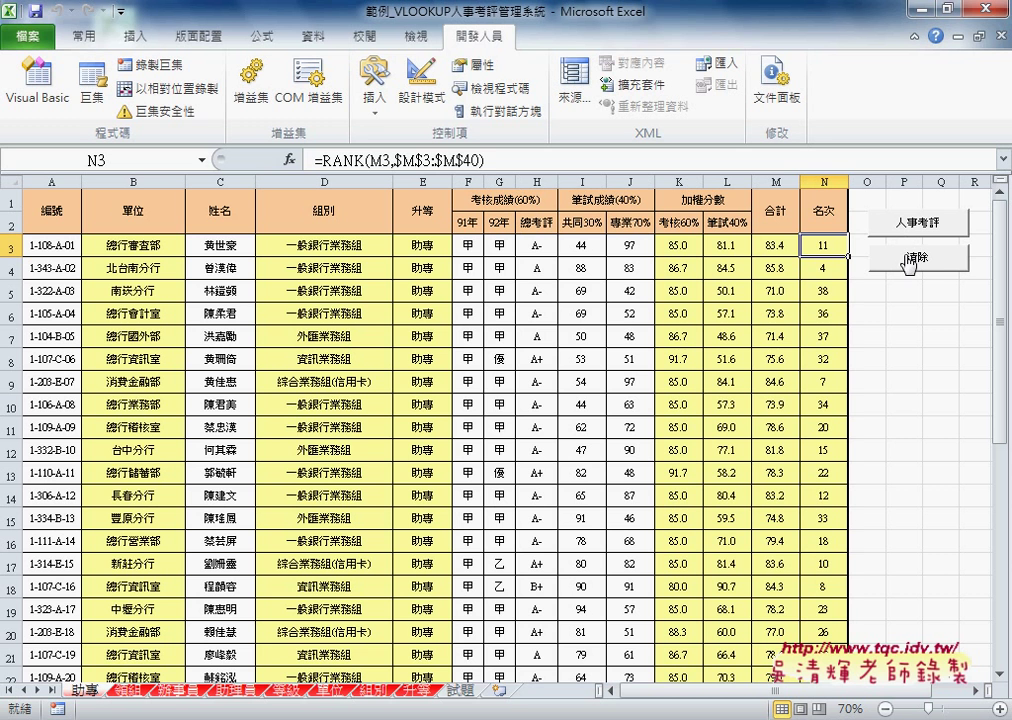
left_click(908, 260)
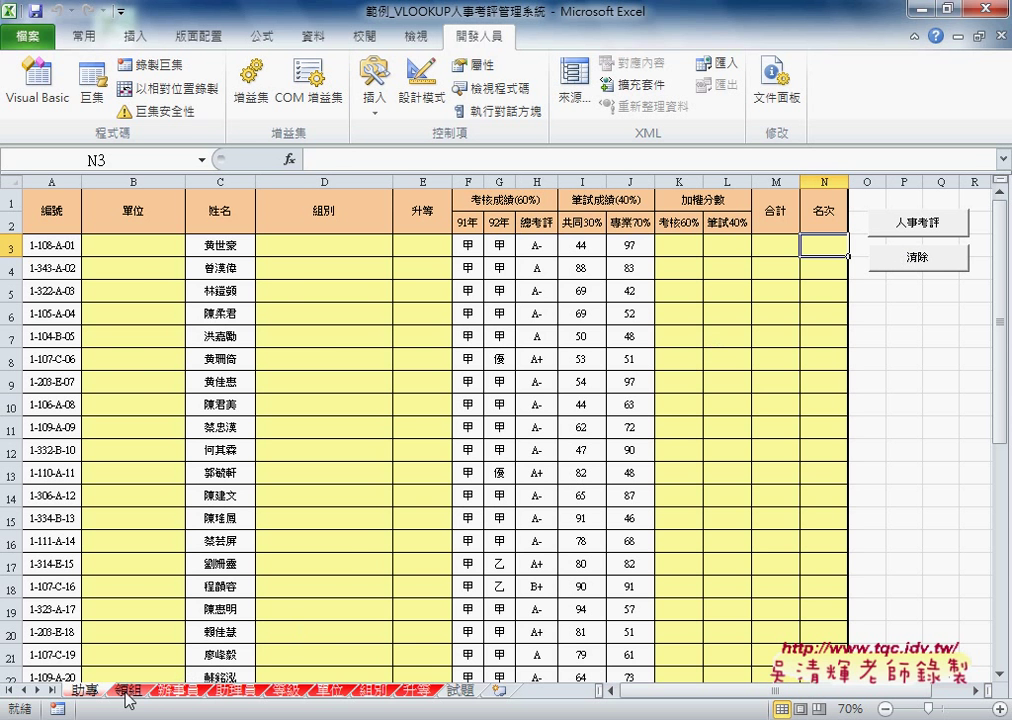
mouse_move(358, 706)
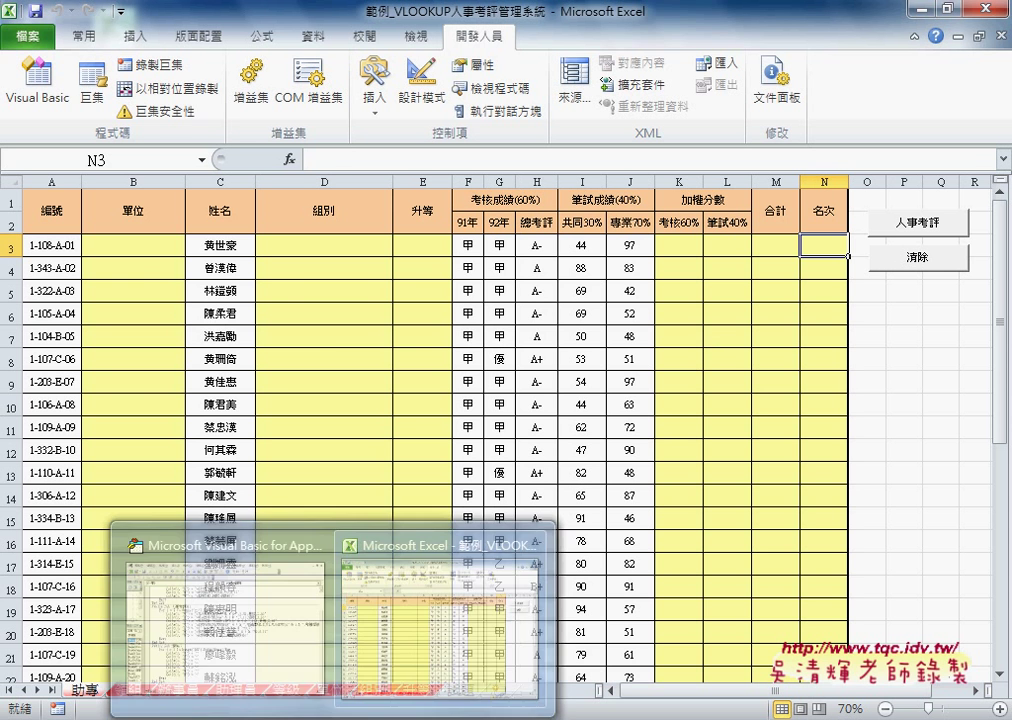
left_click(225, 600)
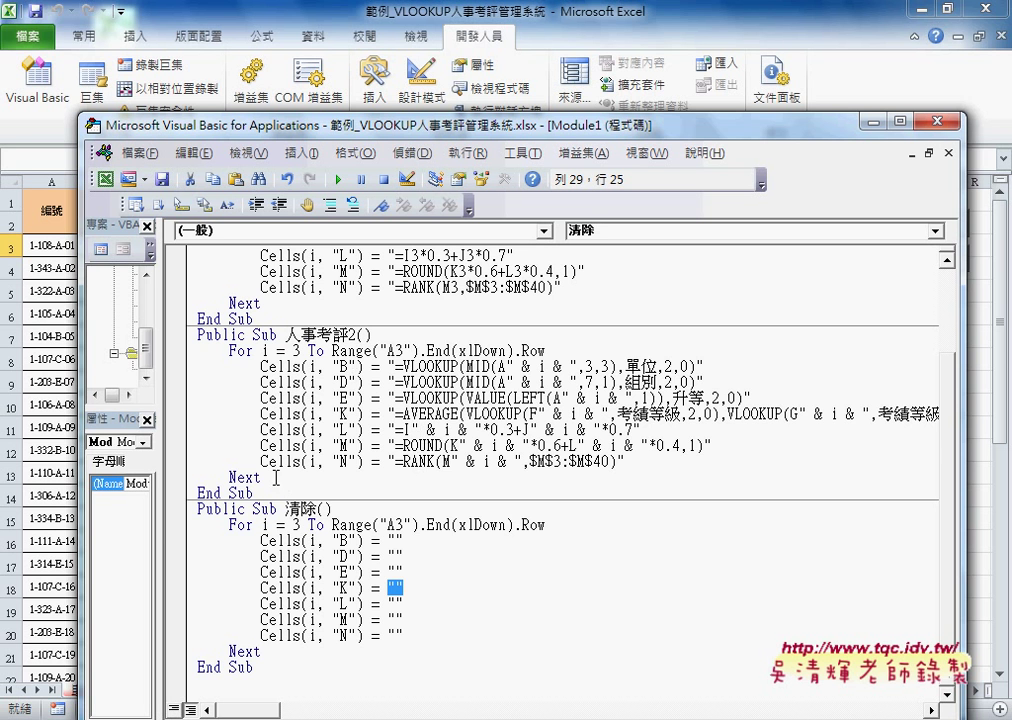
Step: Select Module1's code from the Public Sub 人事考評1 line down to the end of 清除
mouse_move(265, 477)
left_mouse_down()
mouse_move(213, 420)
mouse_move(188, 360)
left_mouse_up()
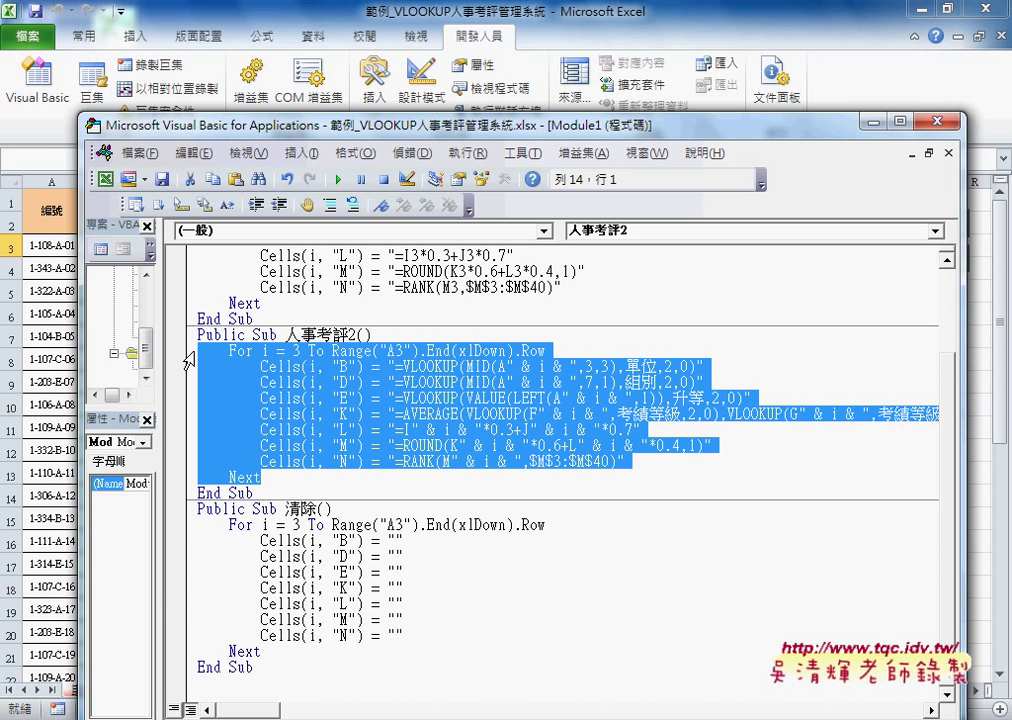
left_click_drag(287, 672, 122, 143)
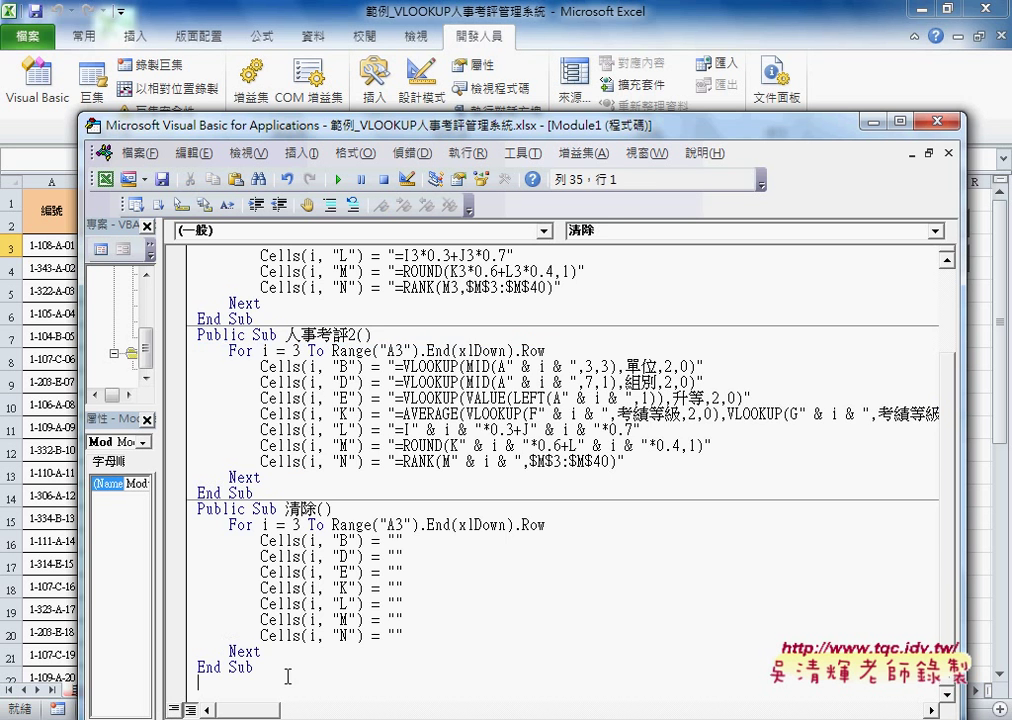
key("shift+Down")
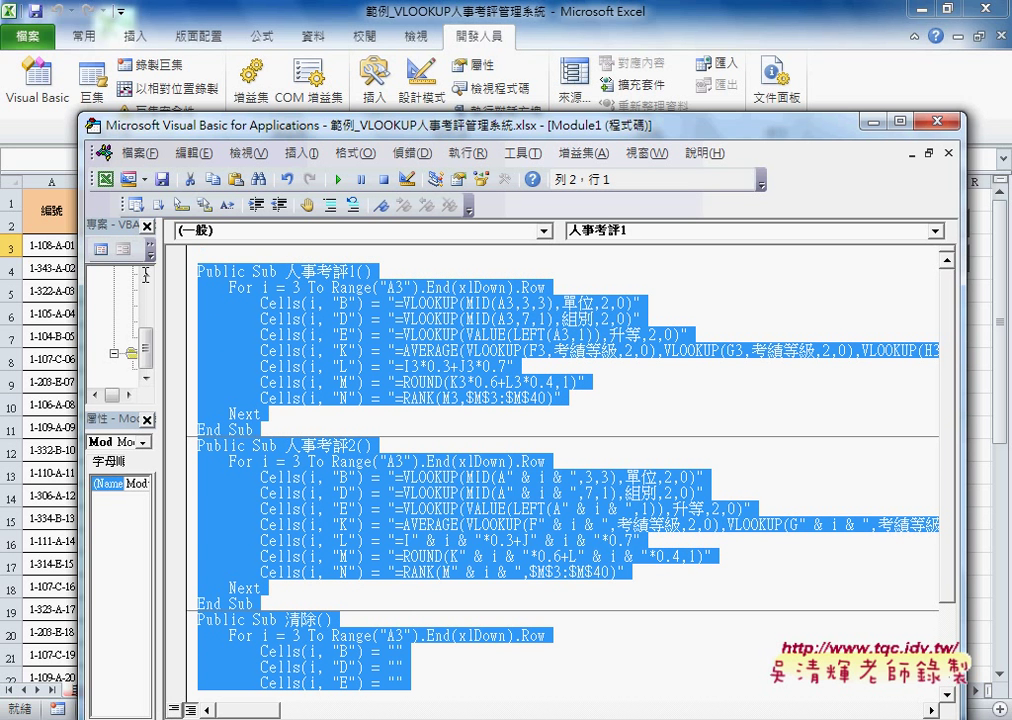